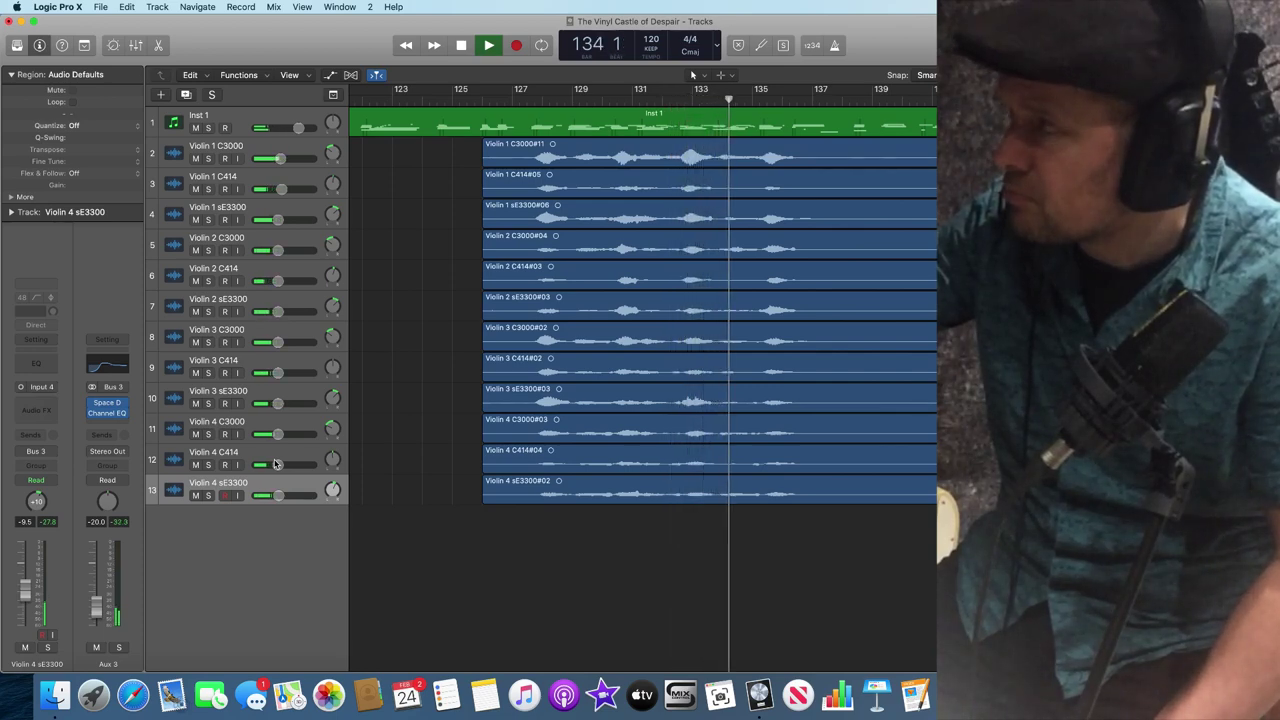
Step: Stop the violin take playback and rewind the playhead to bar 126
{"action": "key", "text": "space"}
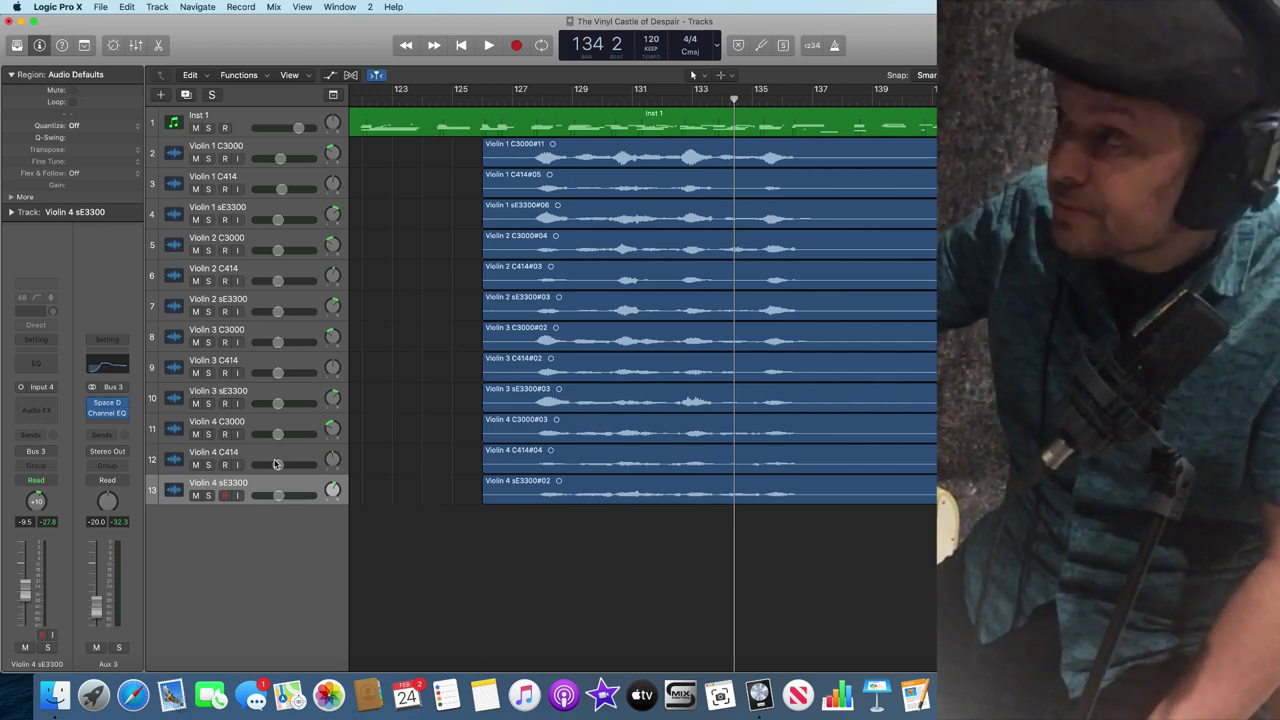
{"action": "key", "text": "comma"}
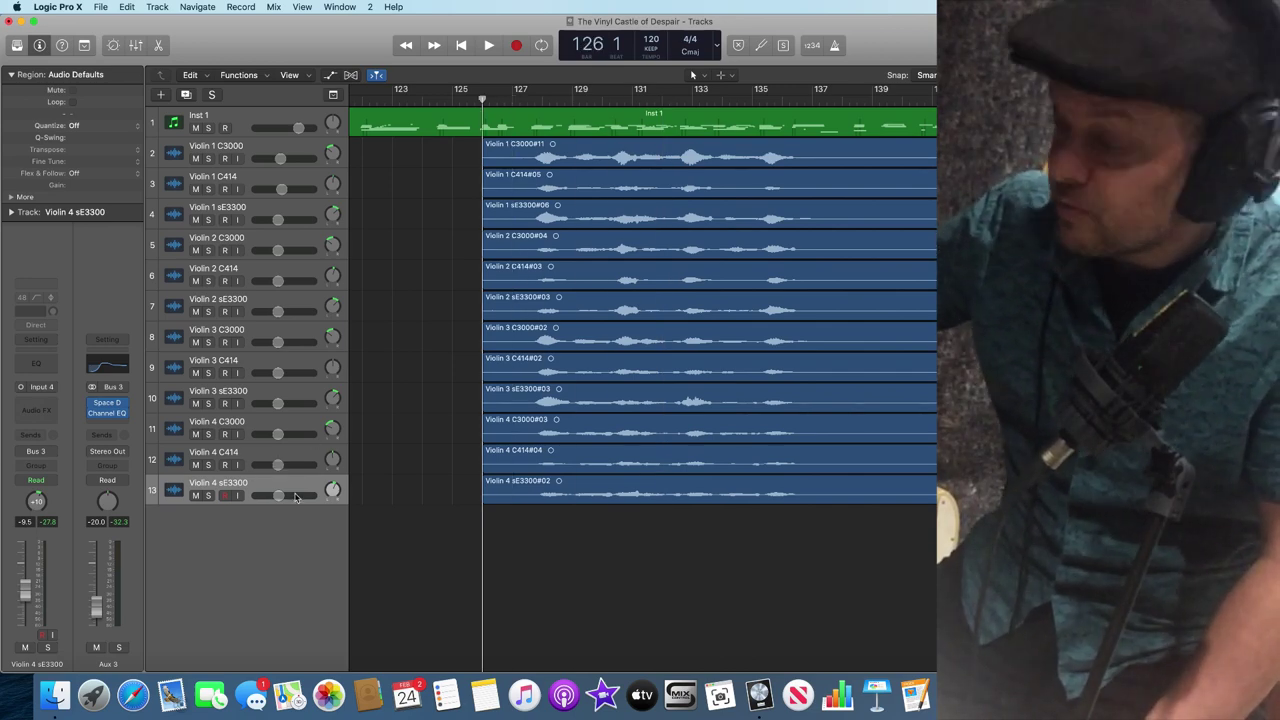
{"action": "key", "text": "super+2"}
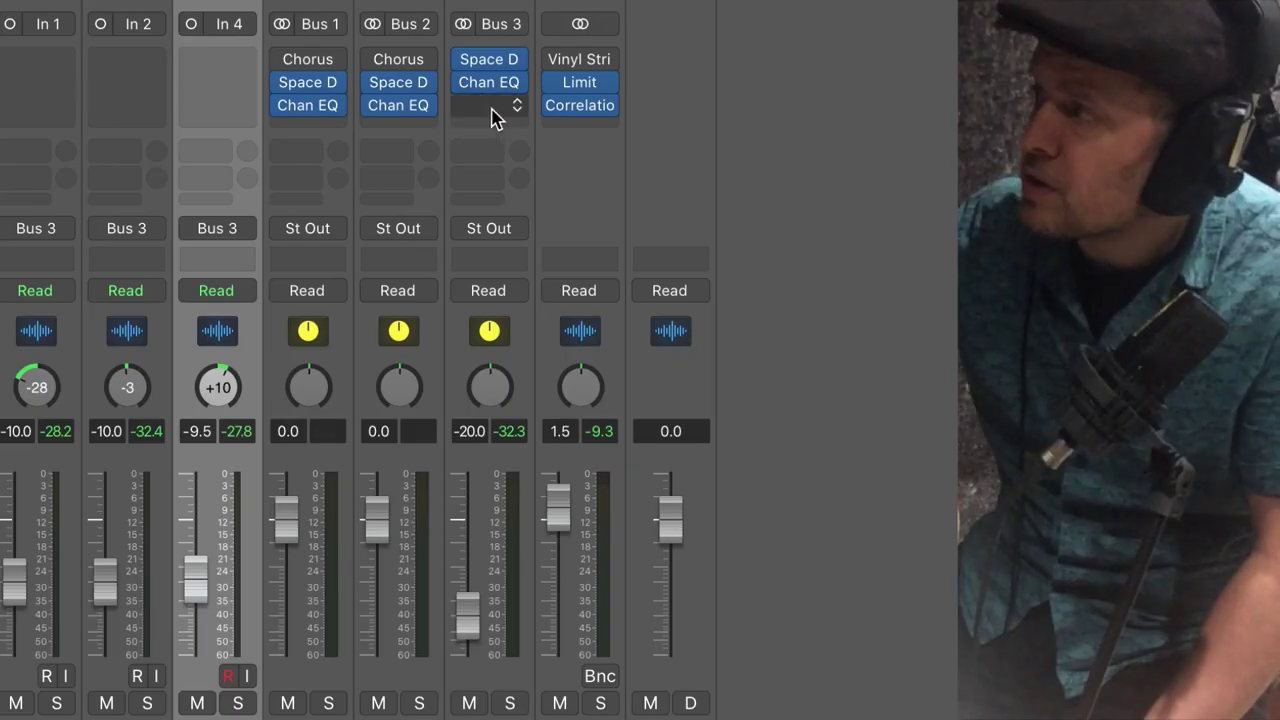
{"action": "mouse_move", "coordinate": [490, 62]}
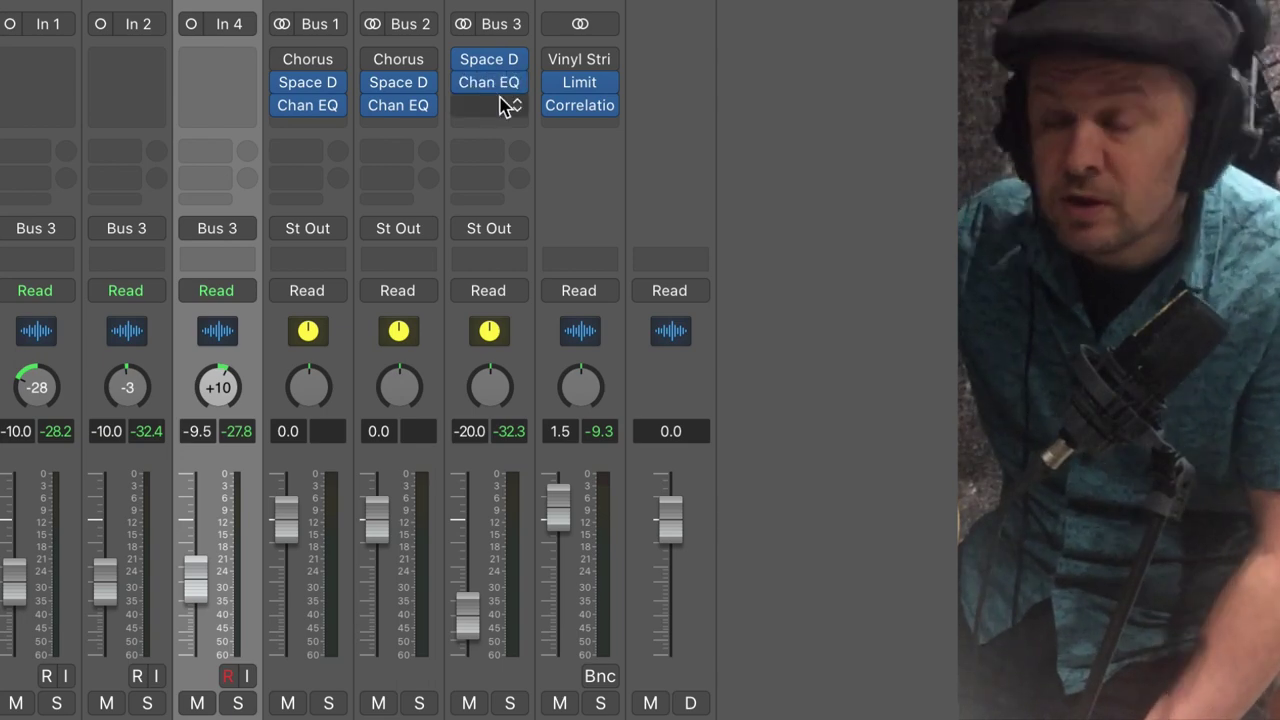
{"action": "mouse_move", "coordinate": [365, 72]}
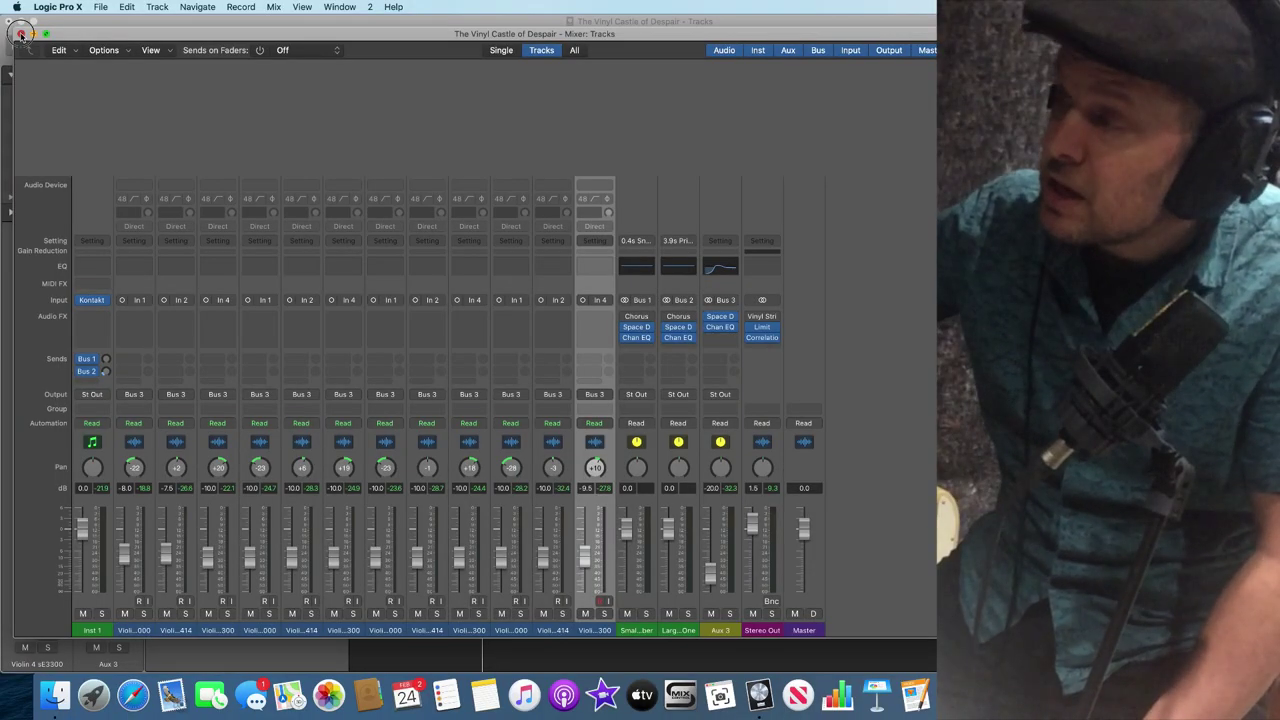
{"action": "key", "text": "x"}
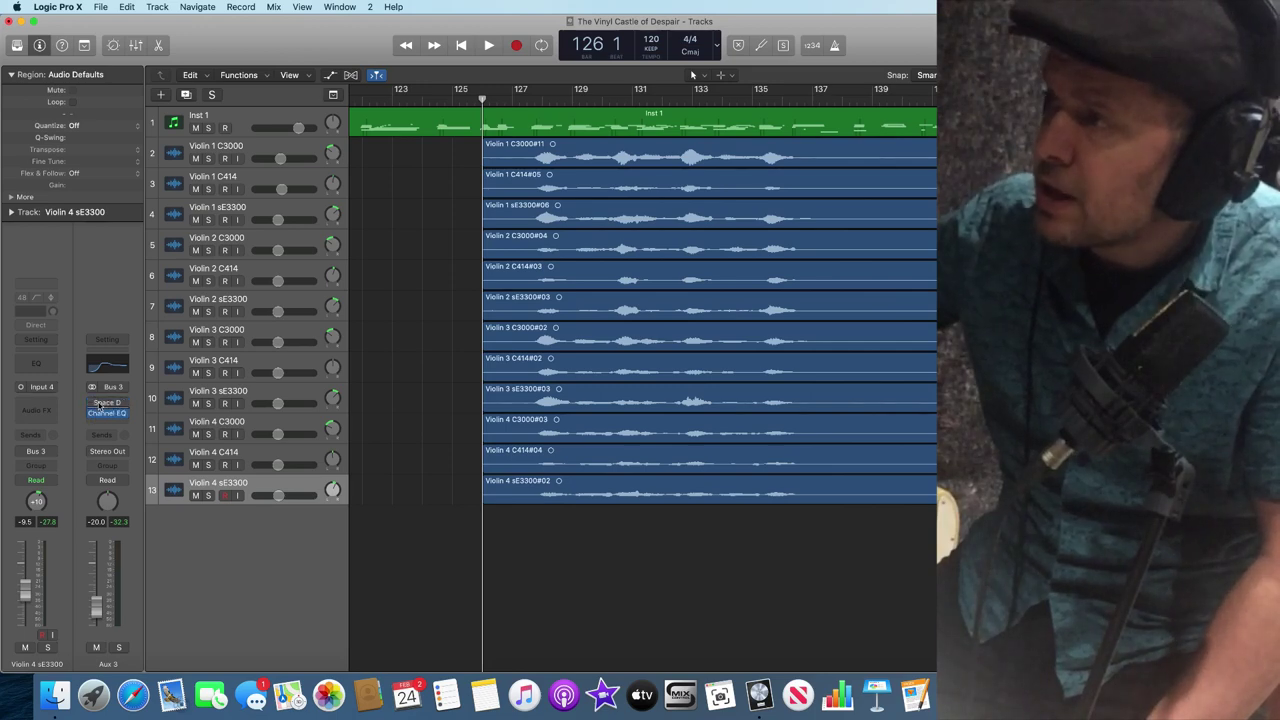
{"action": "left_click", "coordinate": [106, 413]}
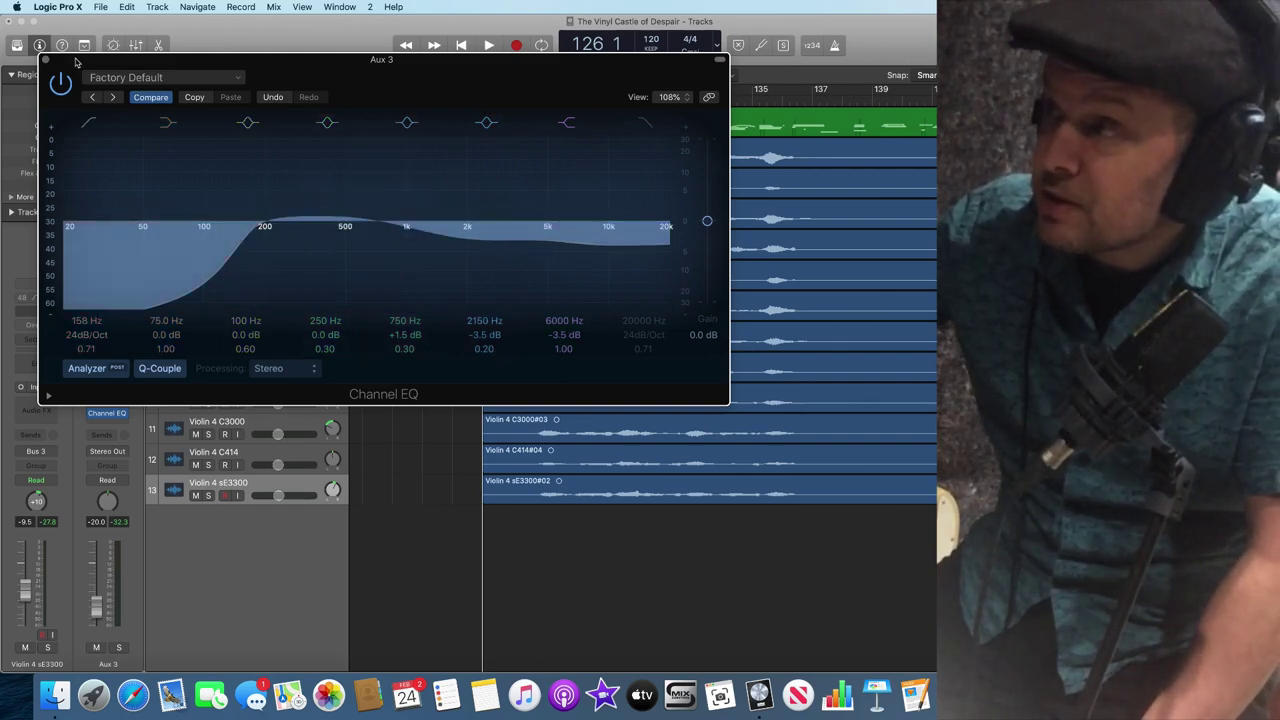
{"action": "left_click", "coordinate": [44, 61]}
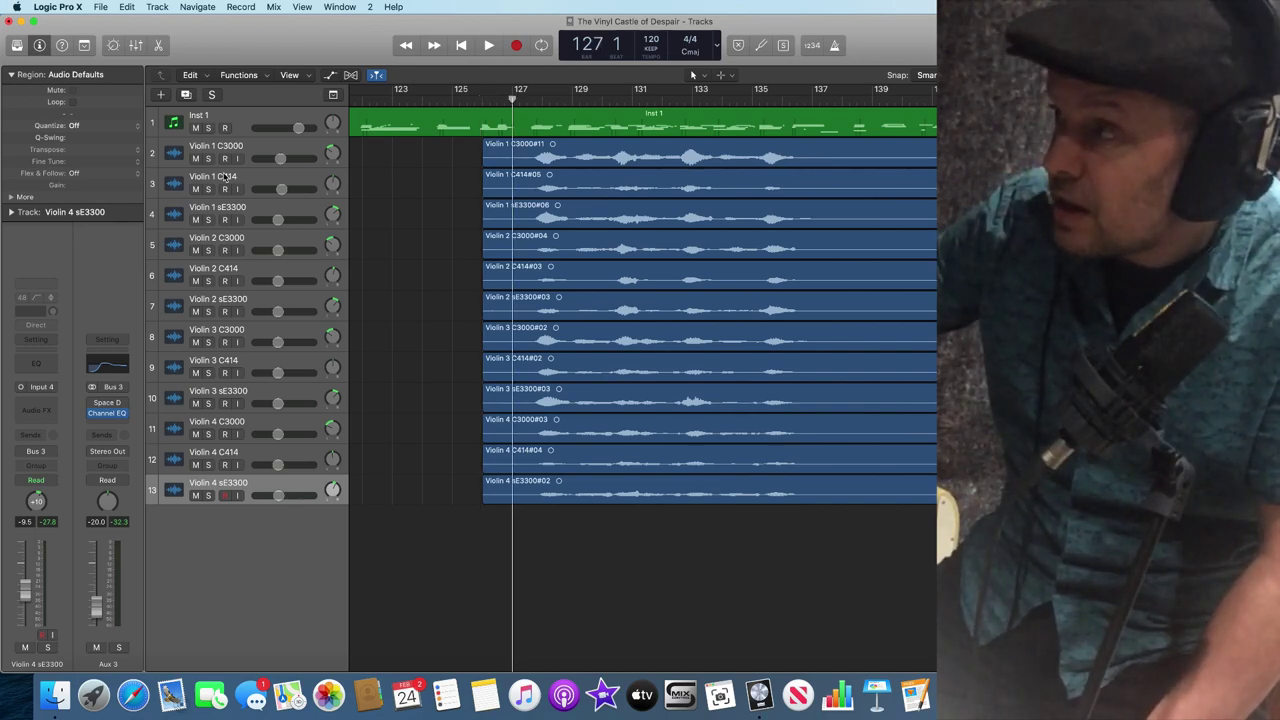
{"action": "key", "text": "space"}
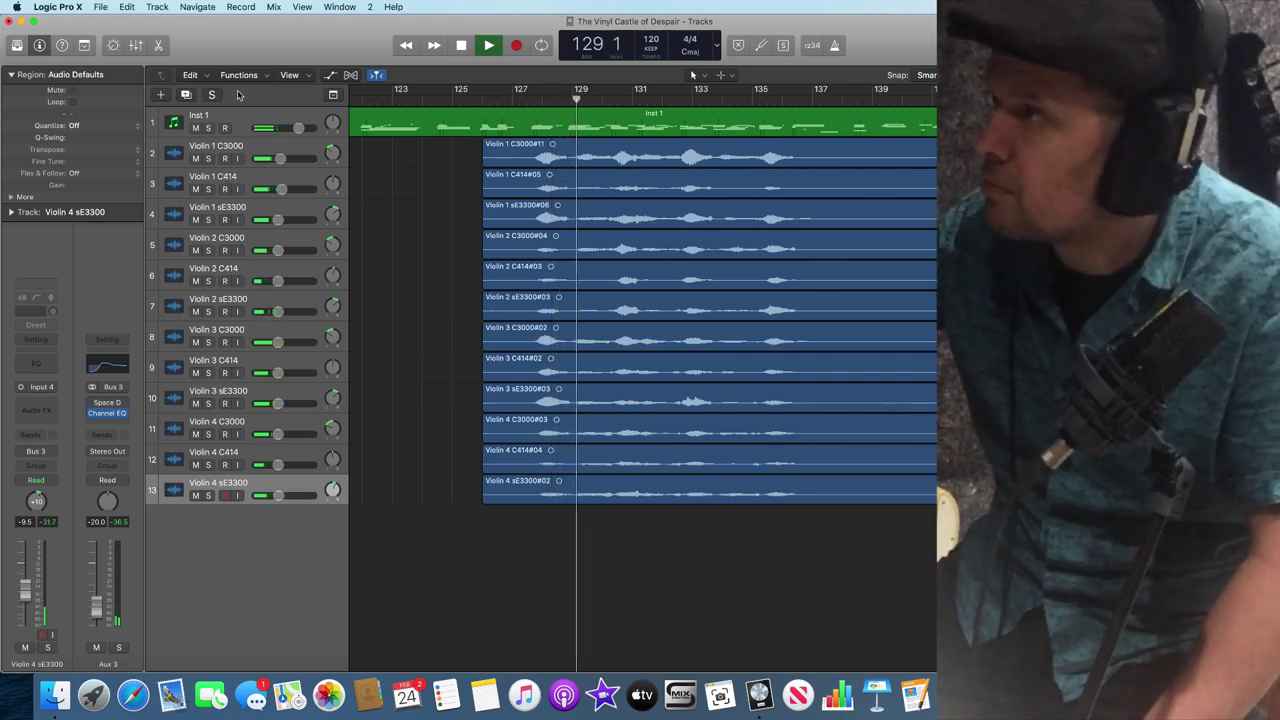
{"action": "left_click", "coordinate": [195, 128]}
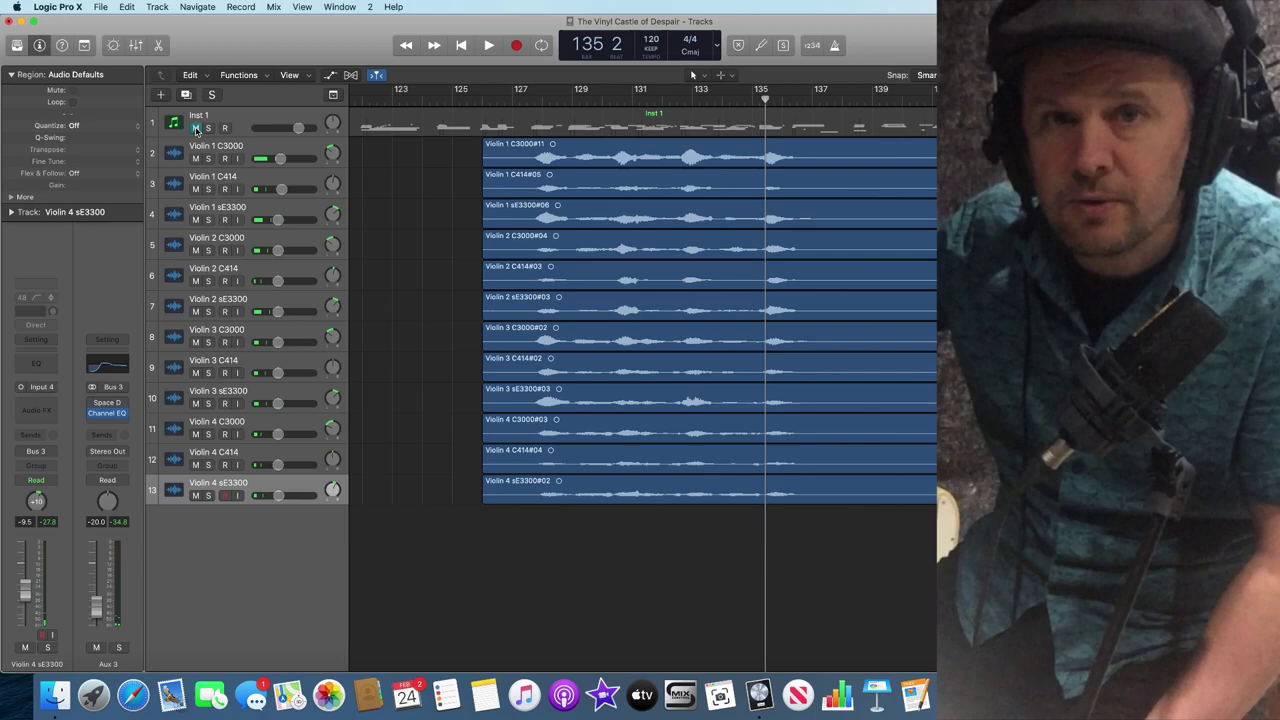
{"action": "left_click", "coordinate": [196, 129]}
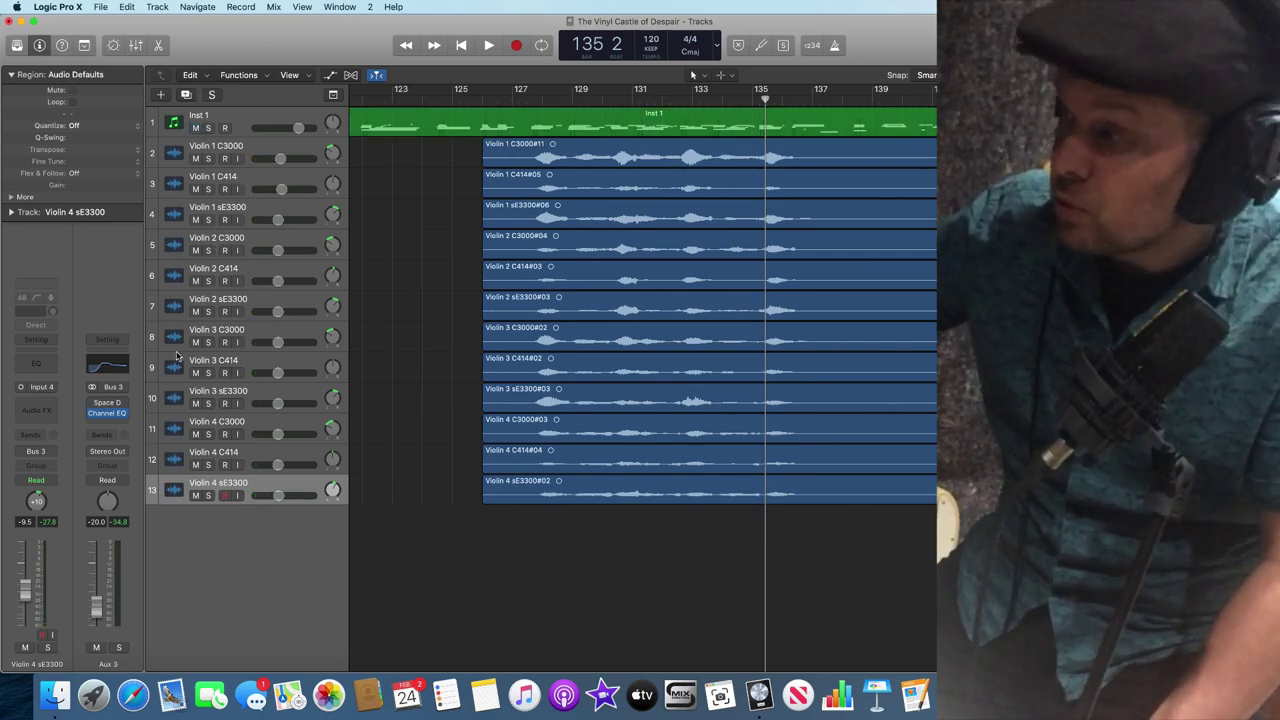
{"action": "key", "text": "comma"}
{"action": "key", "text": "comma"}
{"action": "key", "text": "comma"}
{"action": "key", "text": "comma"}
{"action": "key", "text": "comma"}
{"action": "key", "text": "comma"}
{"action": "key", "text": "comma"}
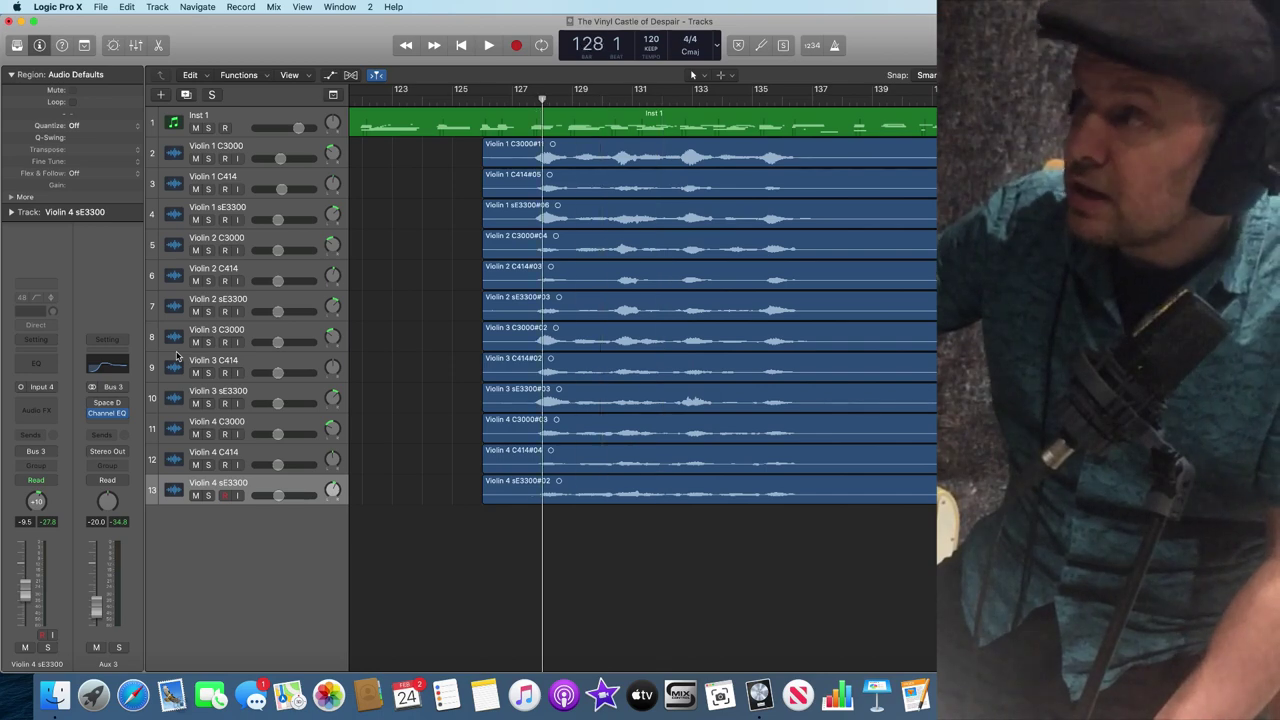
{"action": "key", "text": "comma"}
{"action": "key", "text": "comma"}
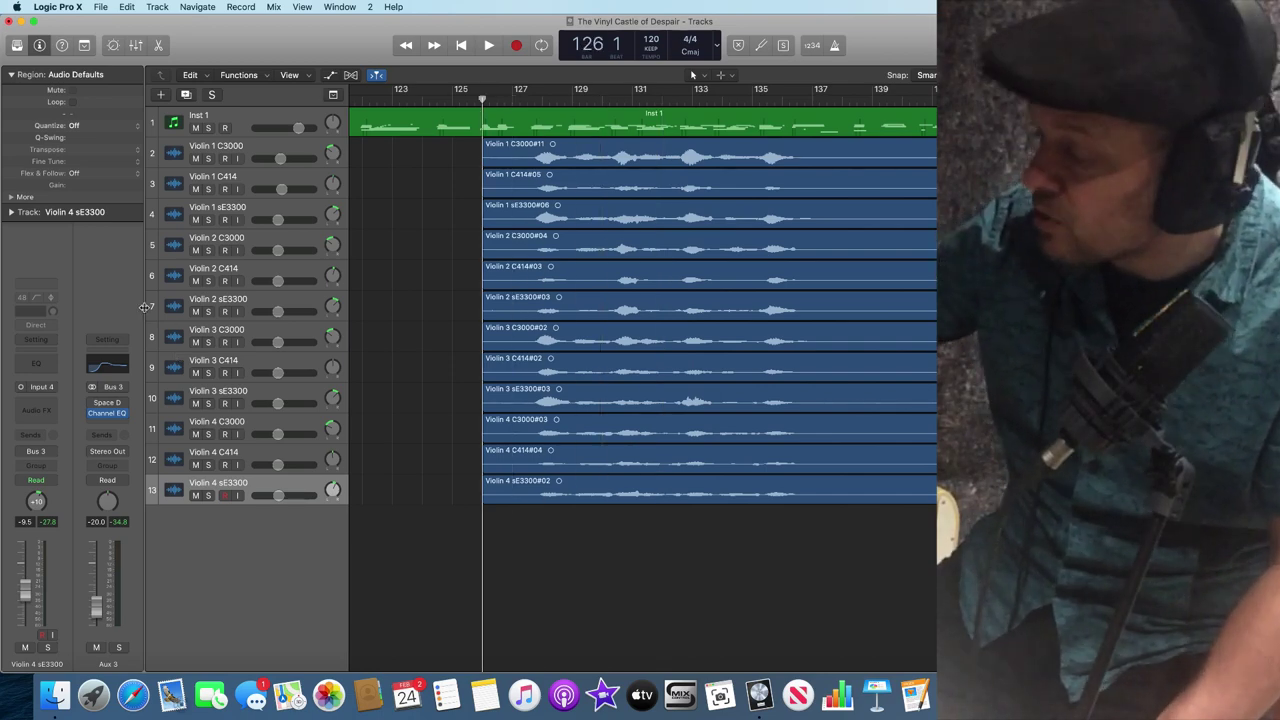
{"action": "key", "text": "space"}
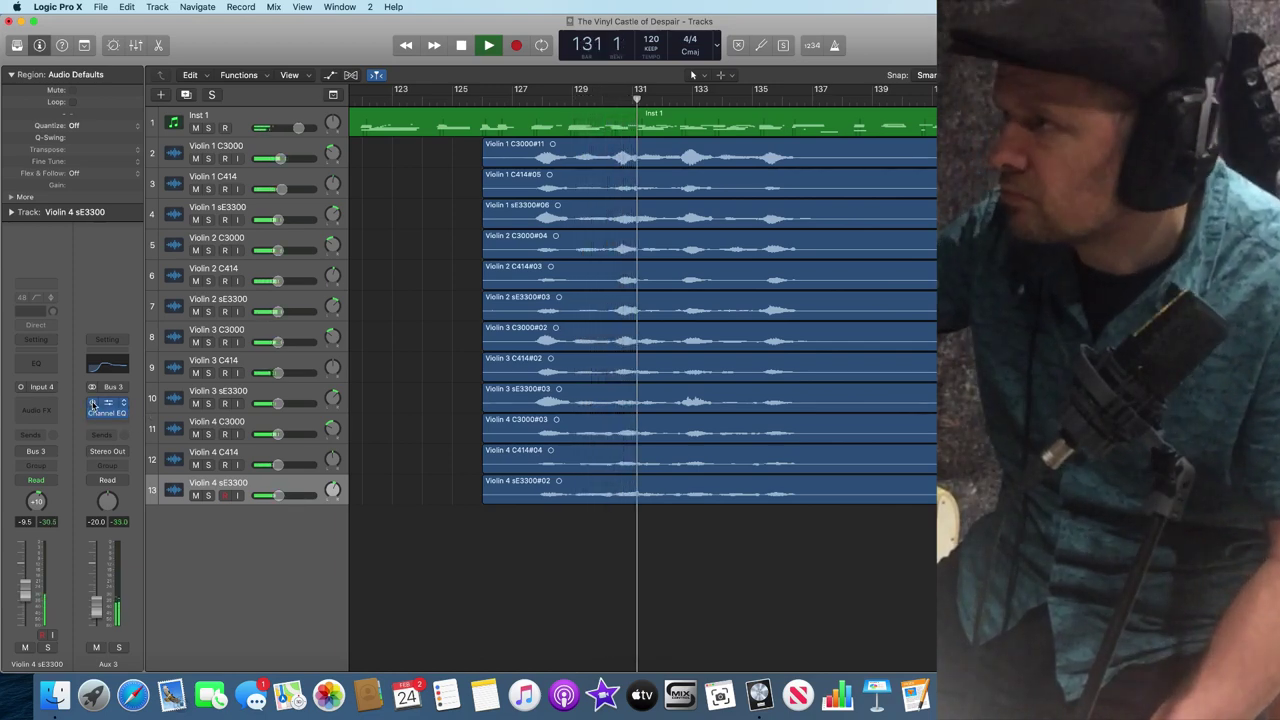
{"action": "key", "text": "space"}
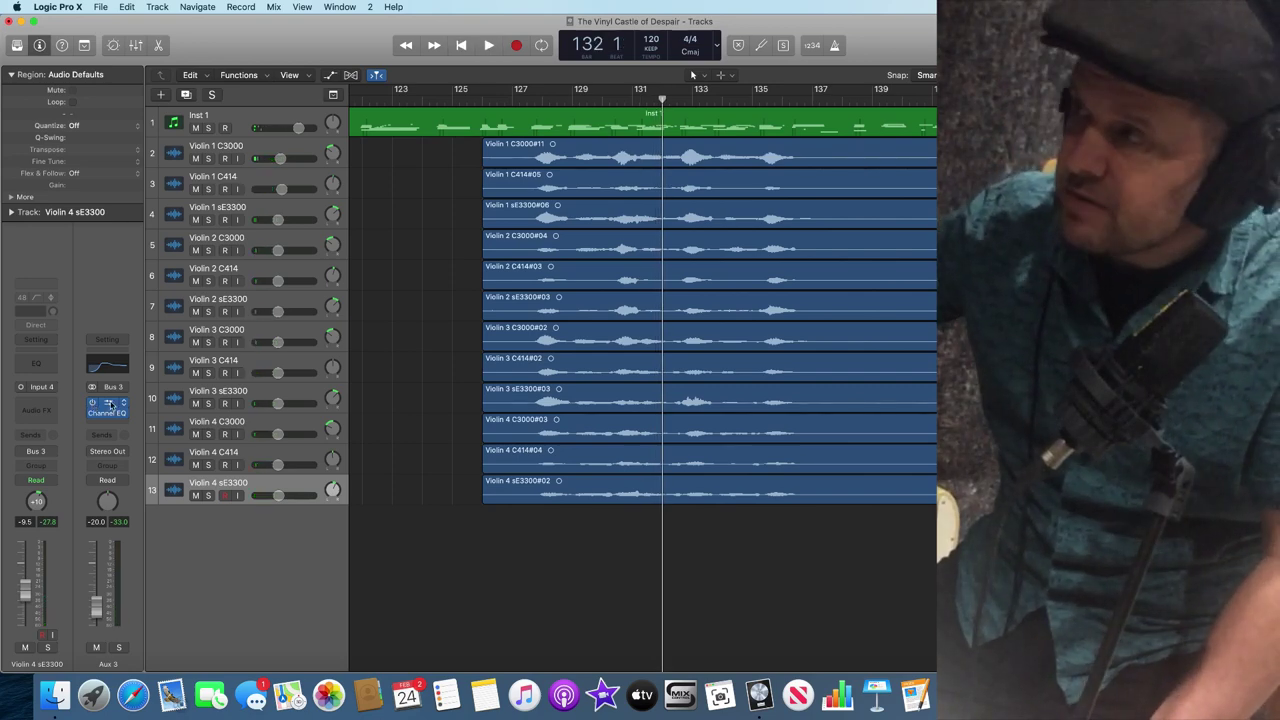
{"action": "left_click", "coordinate": [110, 404]}
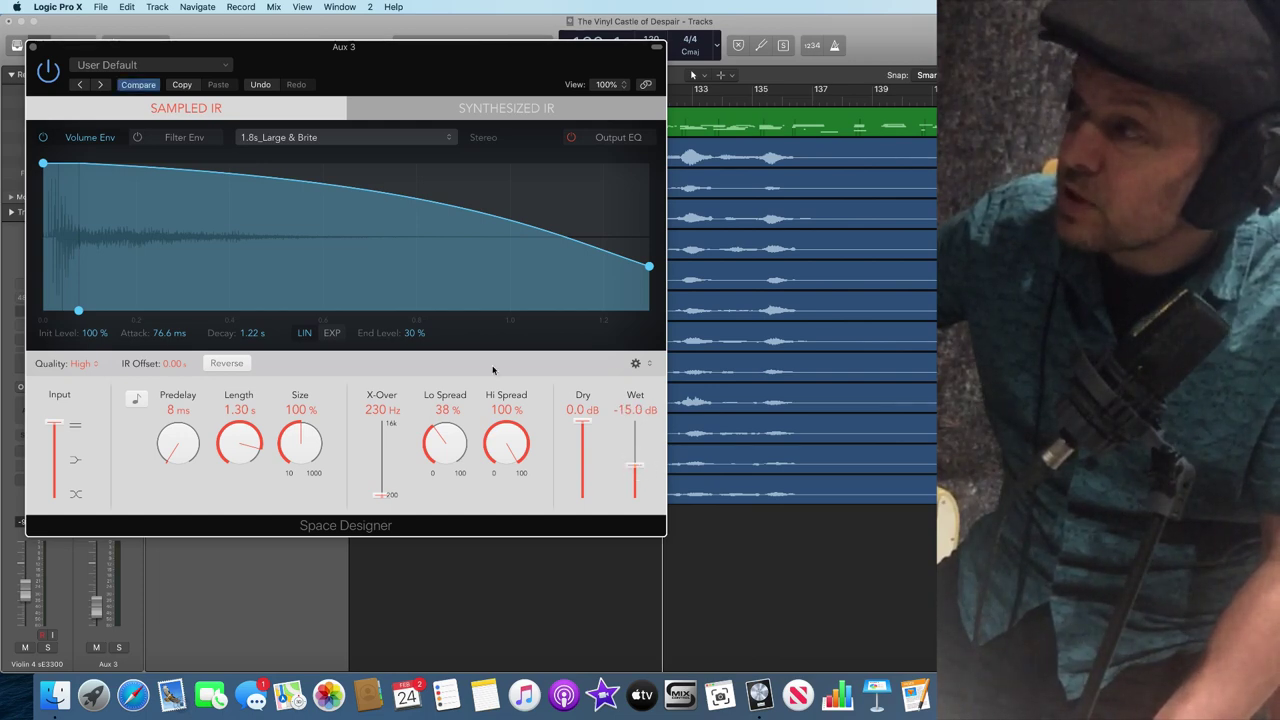
{"action": "left_click", "coordinate": [34, 47]}
{"action": "key", "text": "comma"}
{"action": "key", "text": "comma"}
{"action": "key", "text": "comma"}
{"action": "key", "text": "comma"}
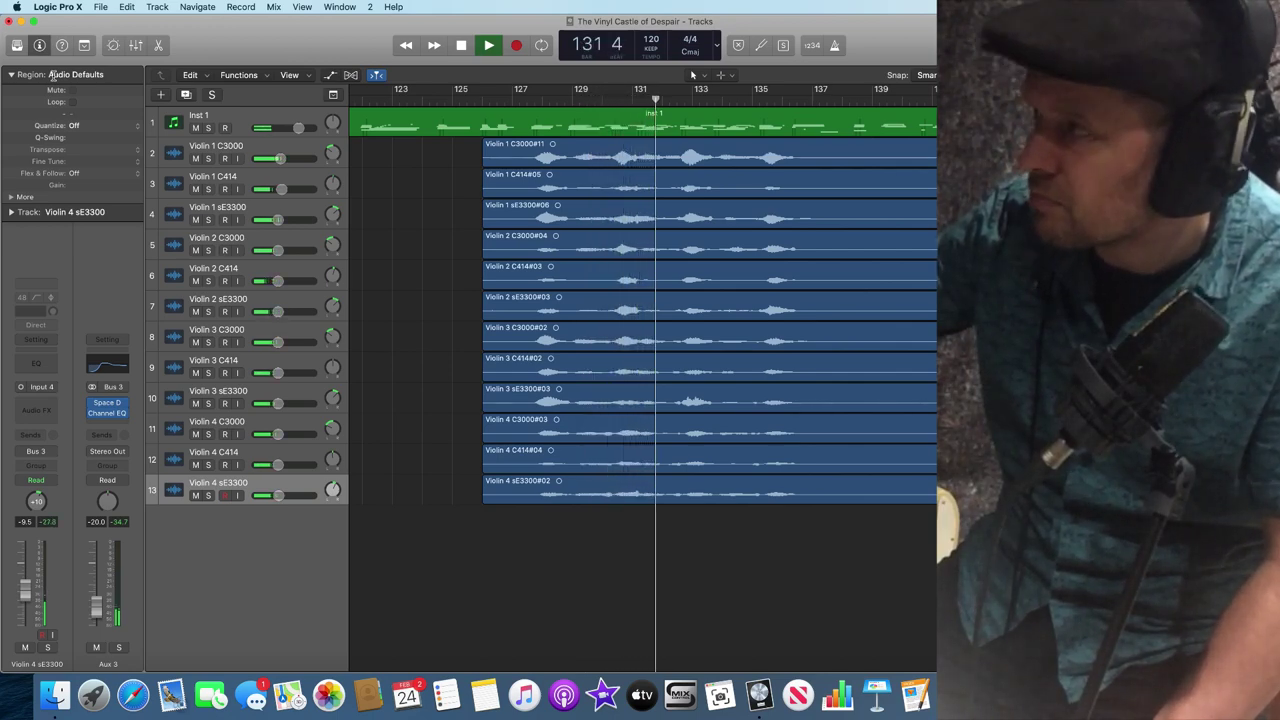
Step: Mute Inst 1, audition bars 126–127 to check, then marquee-select all twelve violin regions
{"action": "key", "text": "space"}
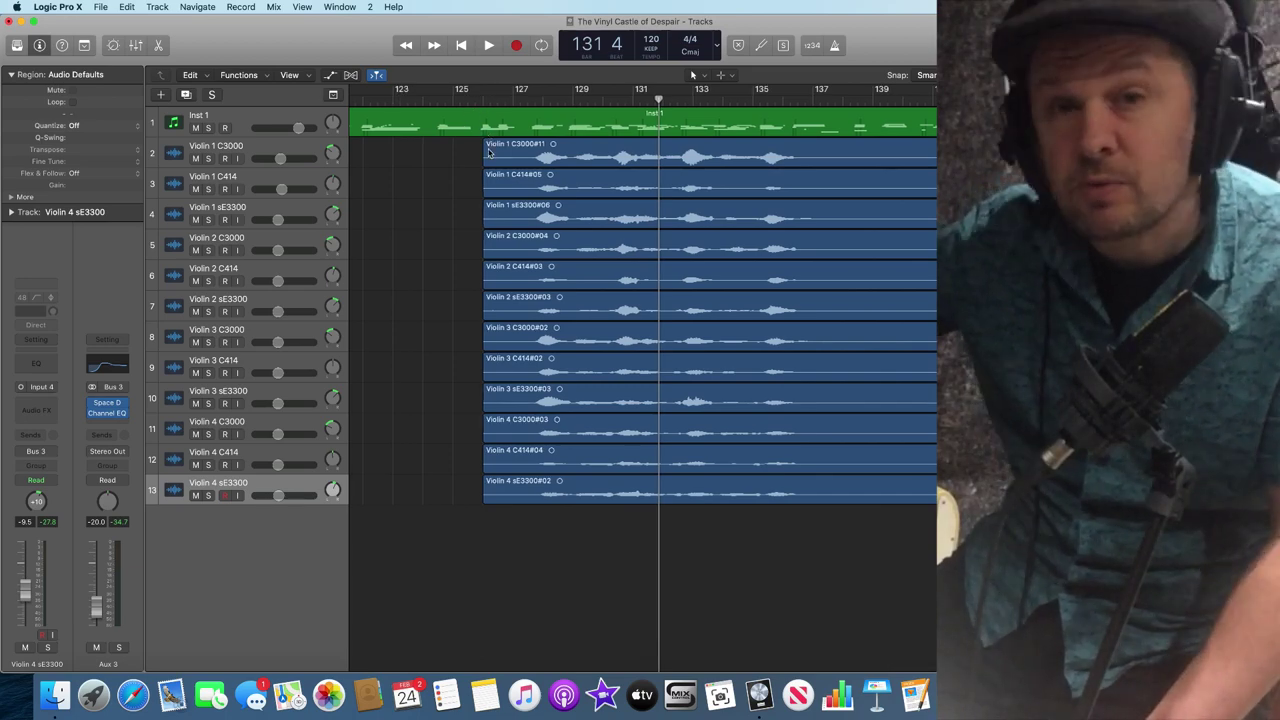
{"action": "left_click", "coordinate": [196, 128]}
{"action": "key", "text": "comma"}
{"action": "key", "text": "comma"}
{"action": "key", "text": "comma"}
{"action": "key", "text": "comma"}
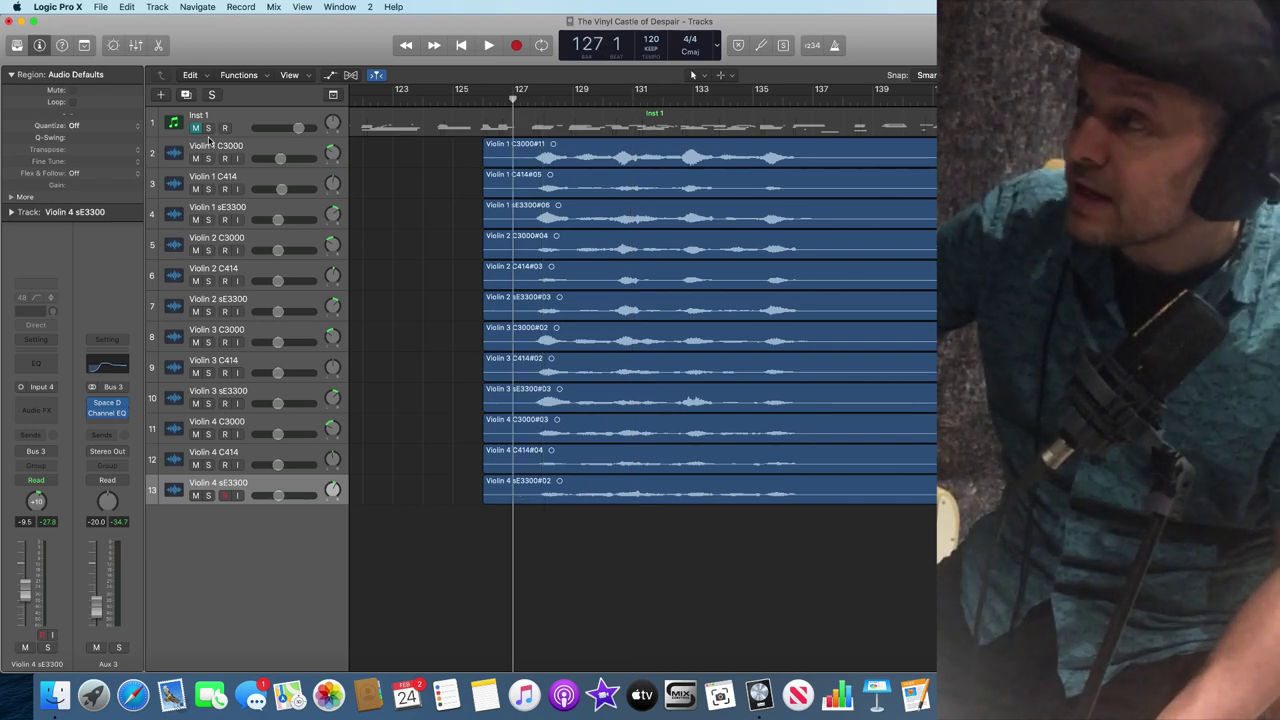
{"action": "key", "text": "comma"}
{"action": "key", "text": "space"}
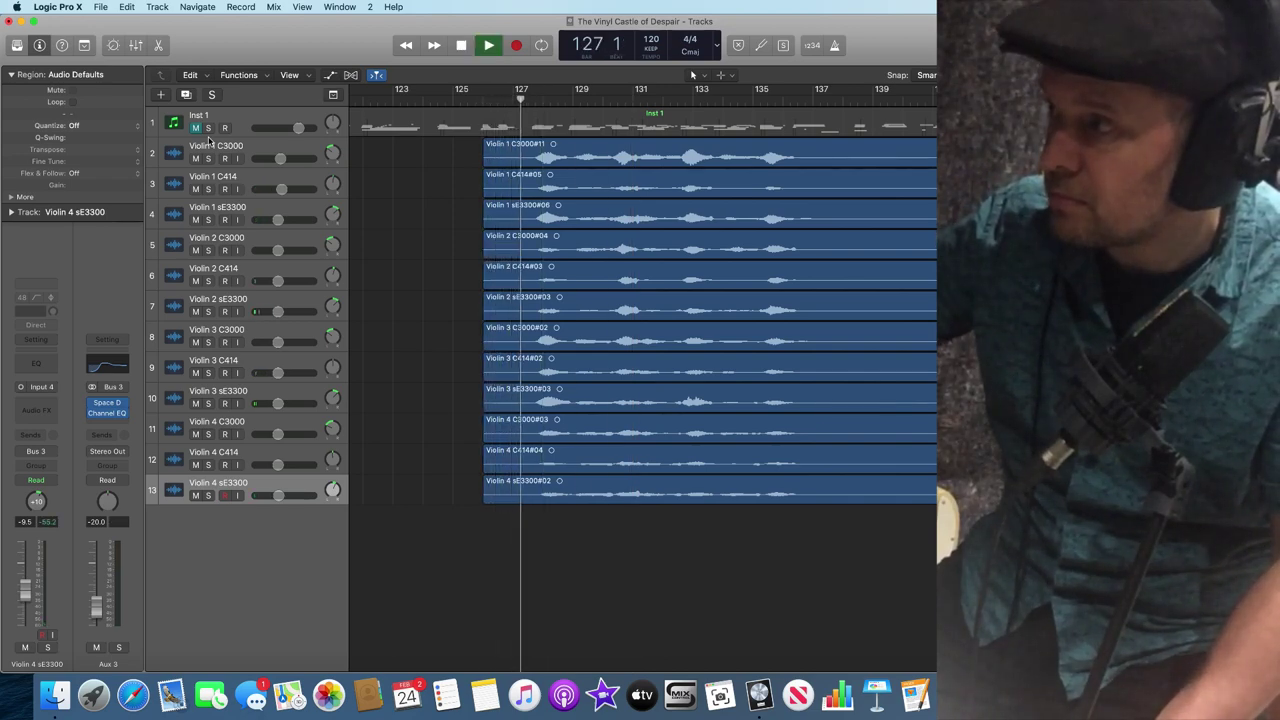
{"action": "key", "text": "space"}
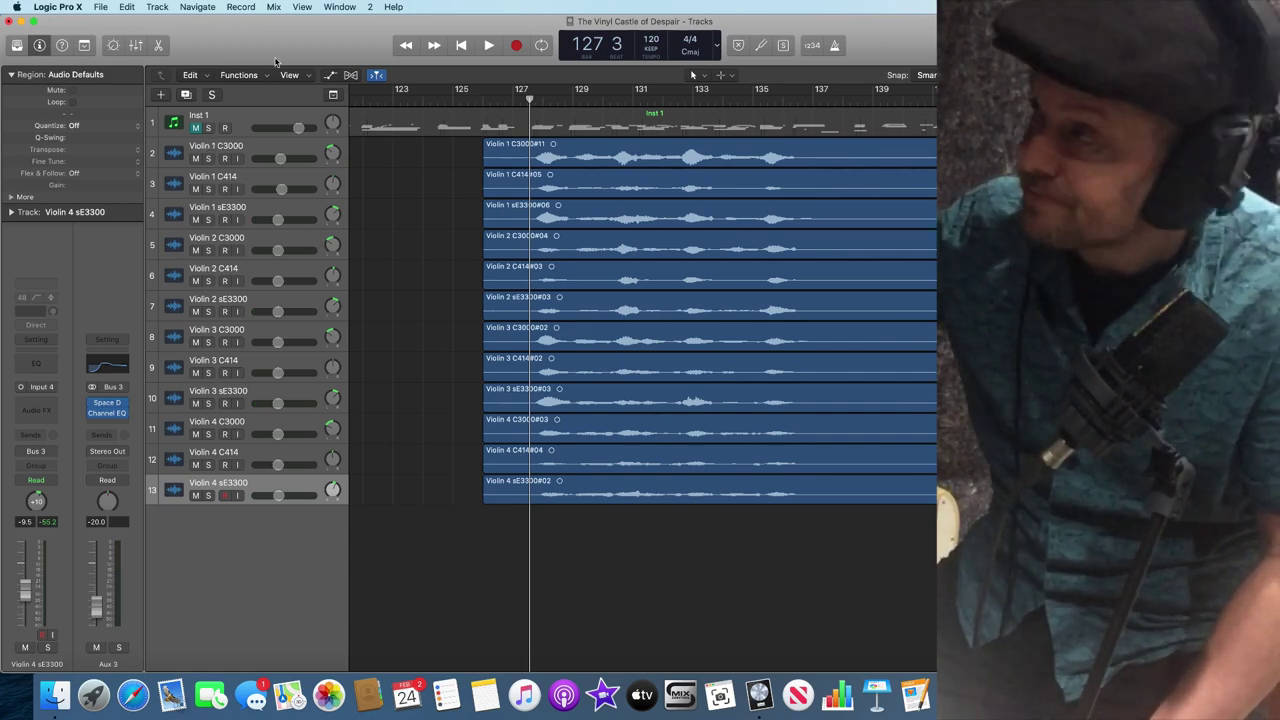
{"action": "left_click_drag", "start_coordinate": [463, 149], "coordinate": [498, 494]}
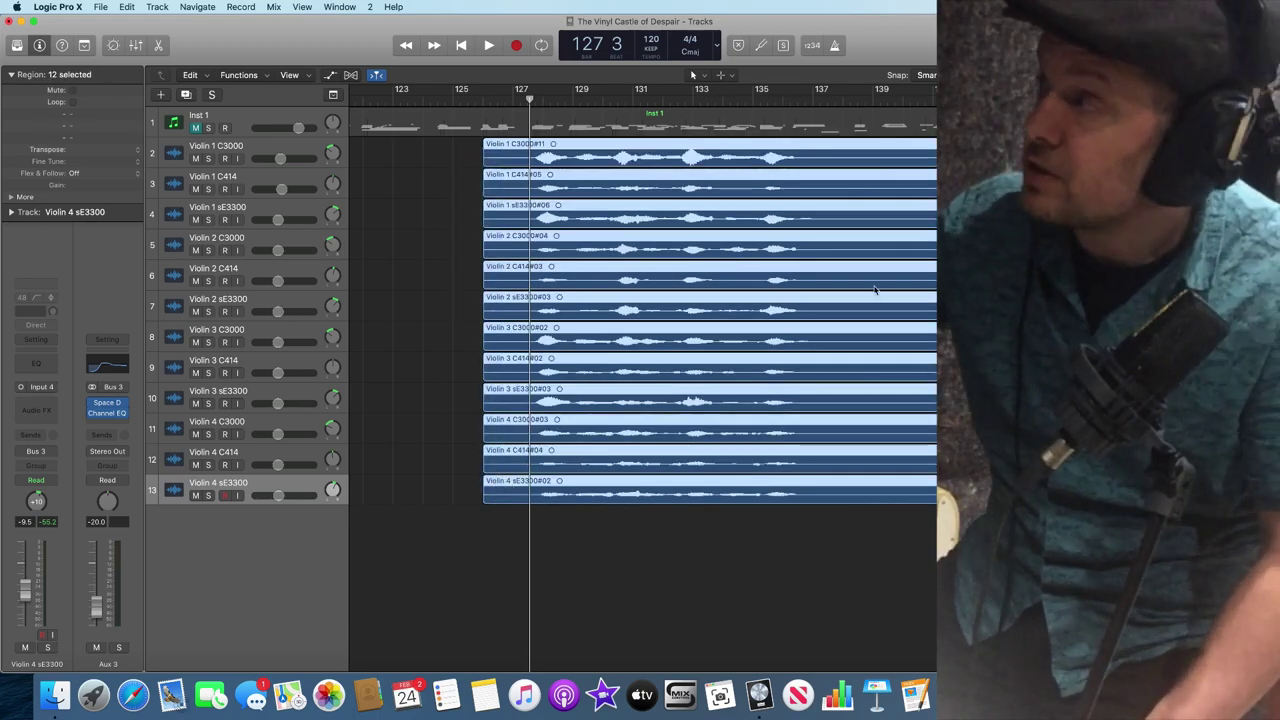
Step: Zoom in near bar 127 and split all twelve regions with the Scissors Tool before the first note
{"action": "key", "text": "super+Right"}
{"action": "key", "text": "super+Right"}
{"action": "key", "text": "super+Right"}
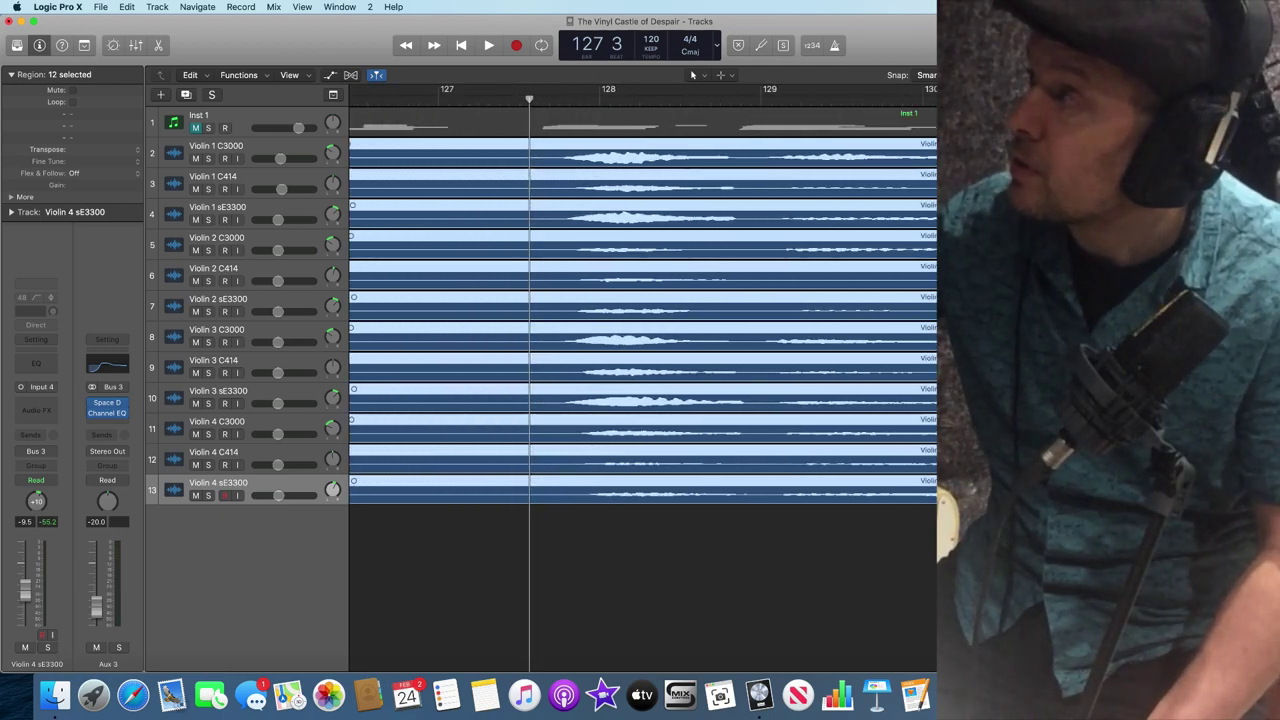
{"action": "key", "text": "super+Down"}
{"action": "key", "text": "super+Down"}
{"action": "key", "text": "super+Down"}
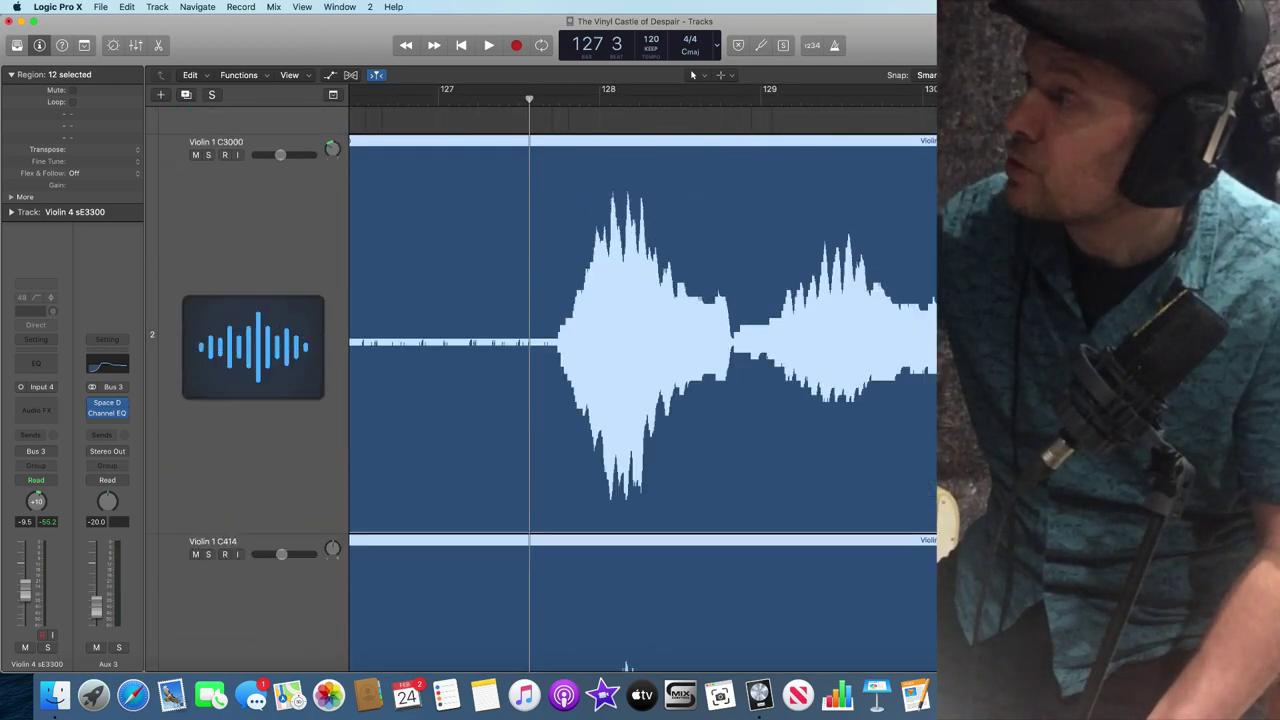
{"action": "key", "text": "super+Up"}
{"action": "key", "text": "super+Up"}
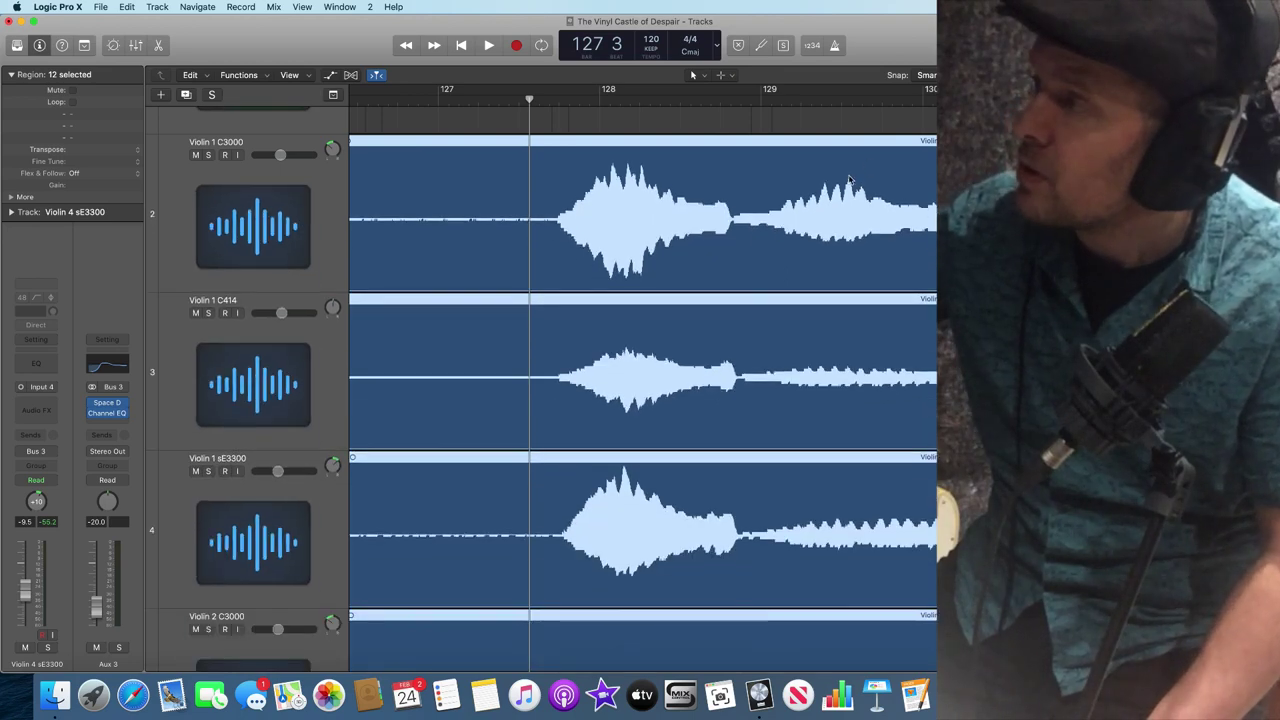
{"action": "key", "text": "t"}
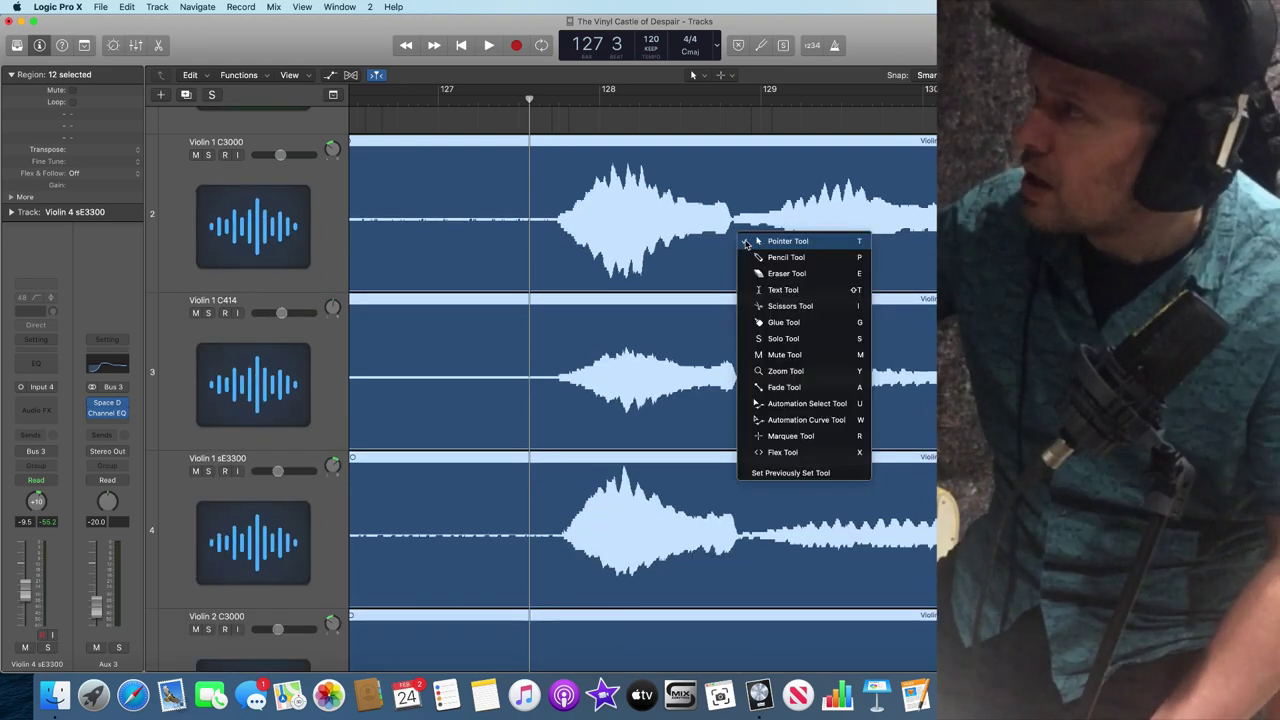
{"action": "left_click", "coordinate": [785, 308]}
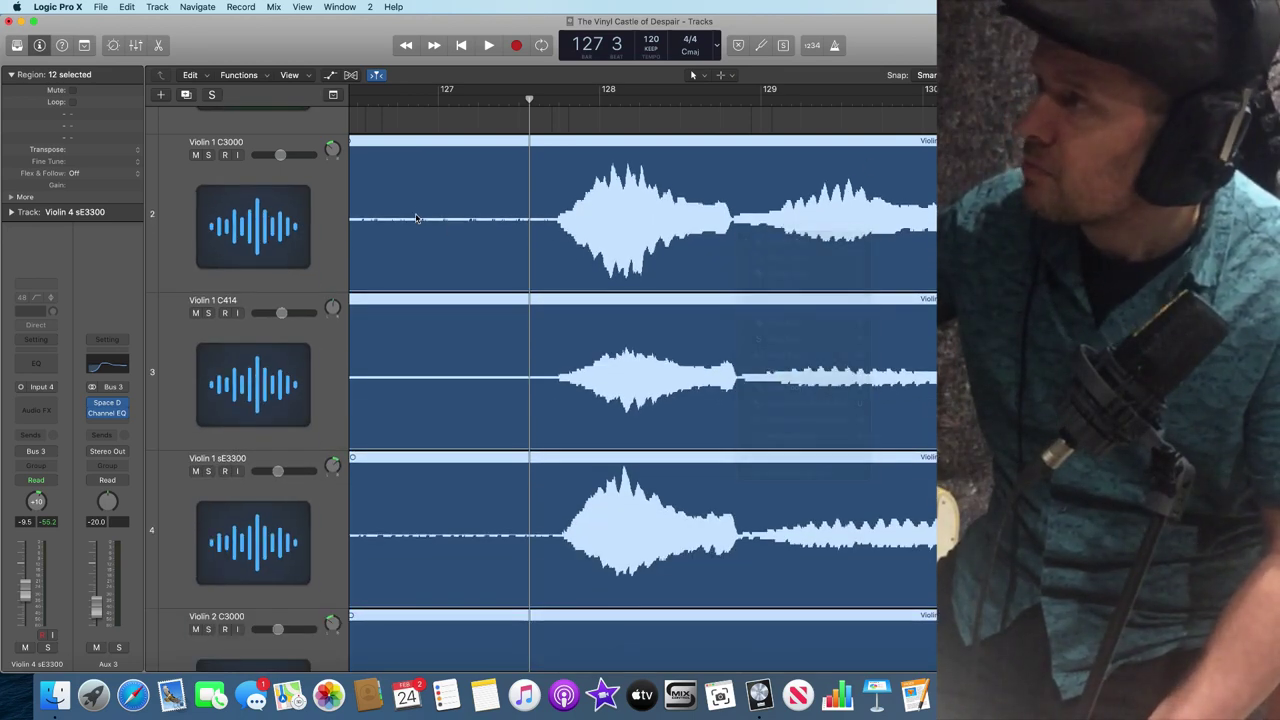
{"action": "left_click", "coordinate": [522, 233]}
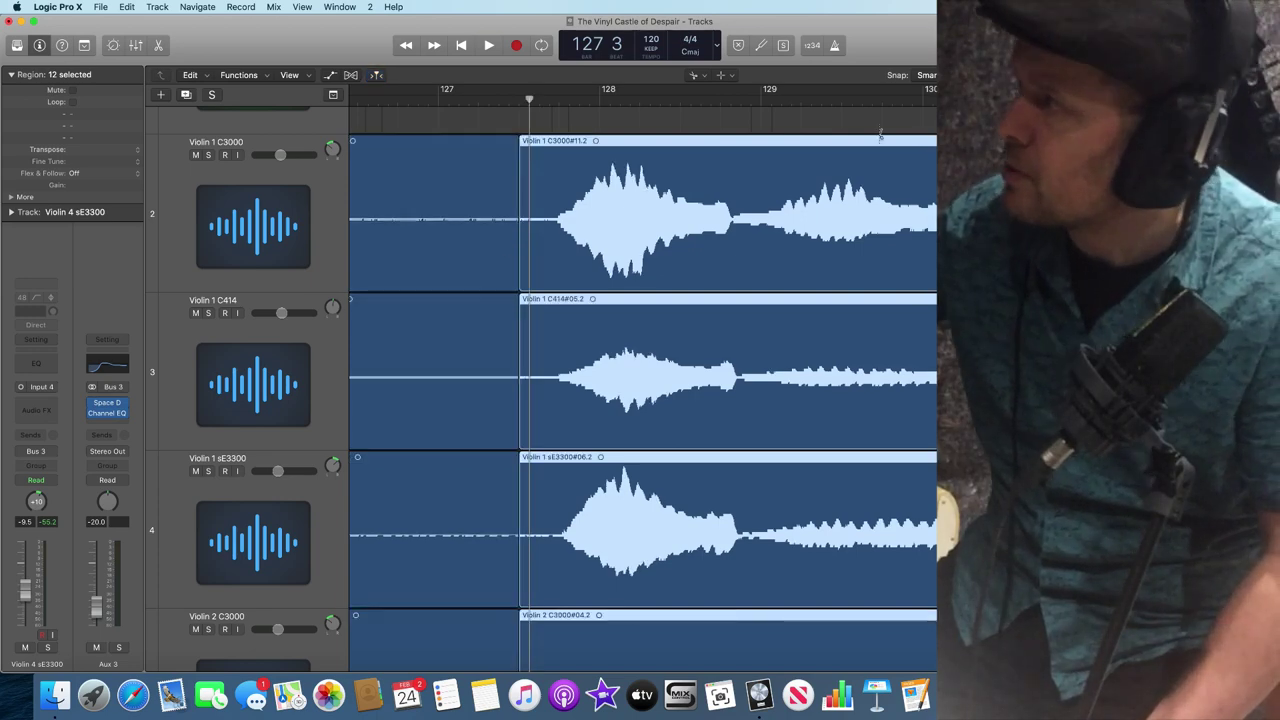
Step: Zoom out and delete the short leftover region starts on all violin tracks
{"action": "key", "text": "super+Left"}
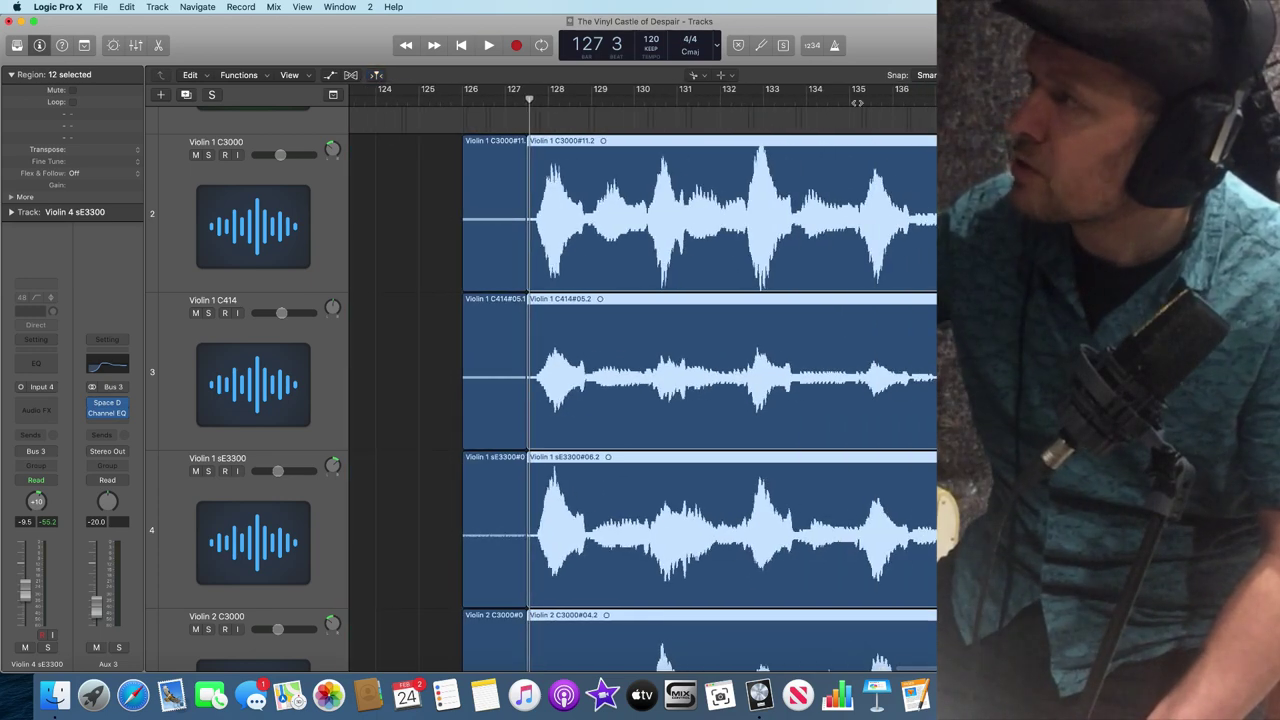
{"action": "key", "text": "super+Up"}
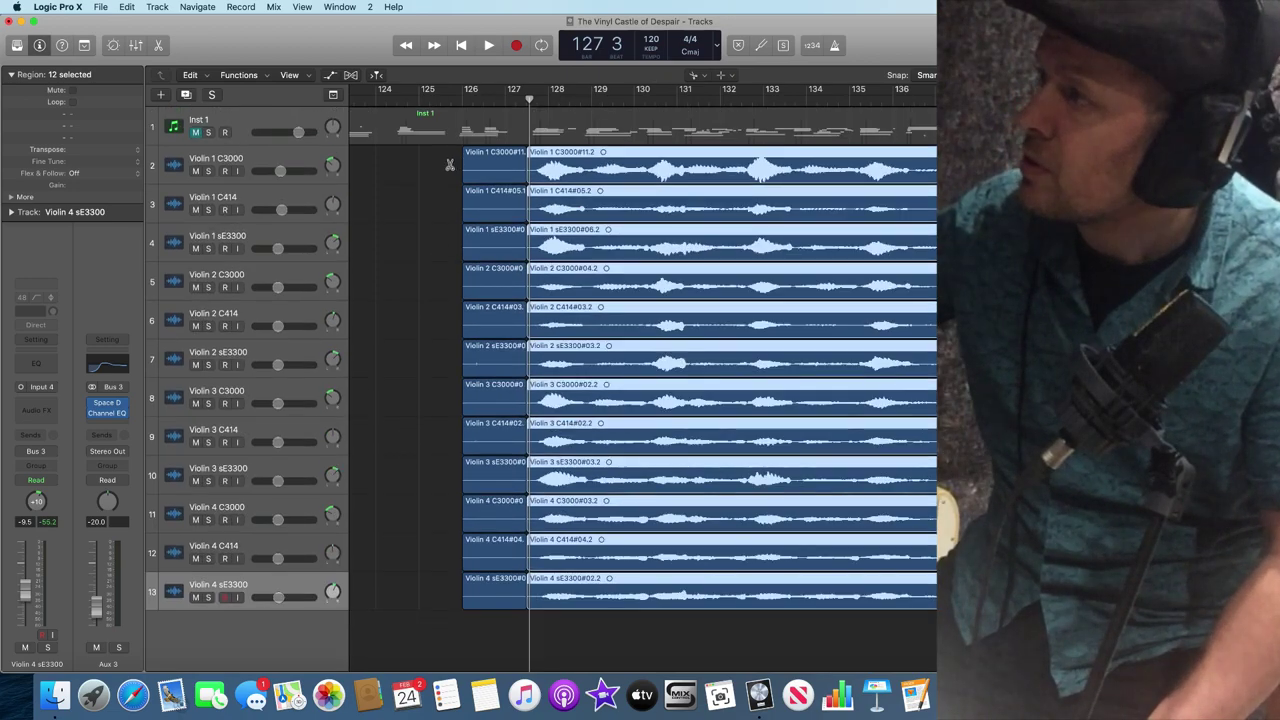
{"action": "left_click_drag", "start_coordinate": [450, 163], "coordinate": [497, 592]}
{"action": "key", "text": "Delete"}
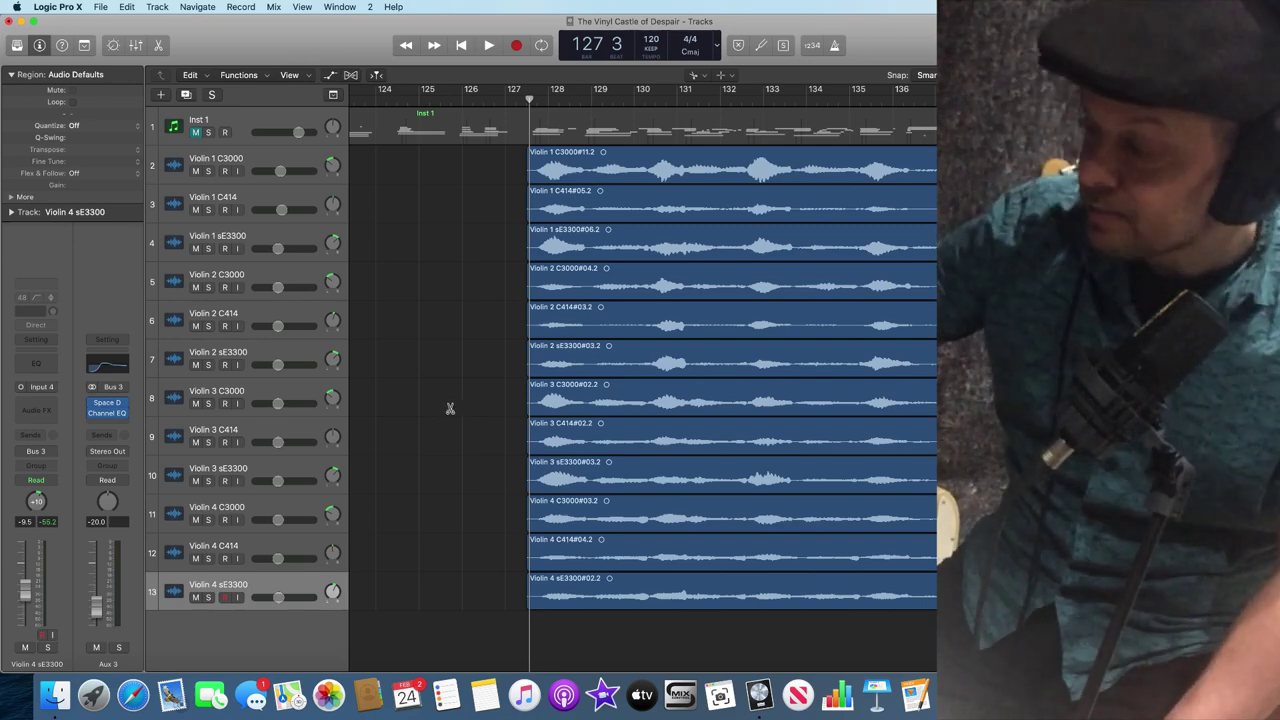
Step: Draw short fade-ins on all twelve violin region starts with the Fade Tool, then audition from bar 127
{"action": "key", "text": "t"}
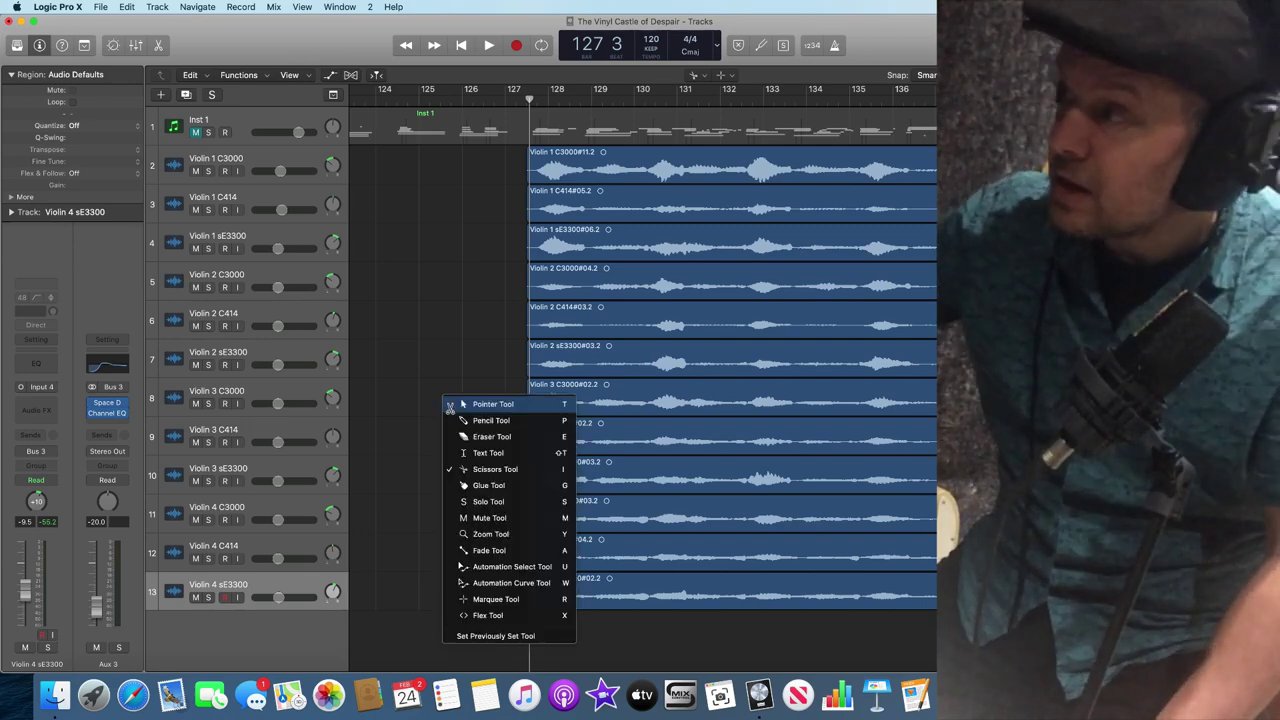
{"action": "left_click", "coordinate": [487, 551]}
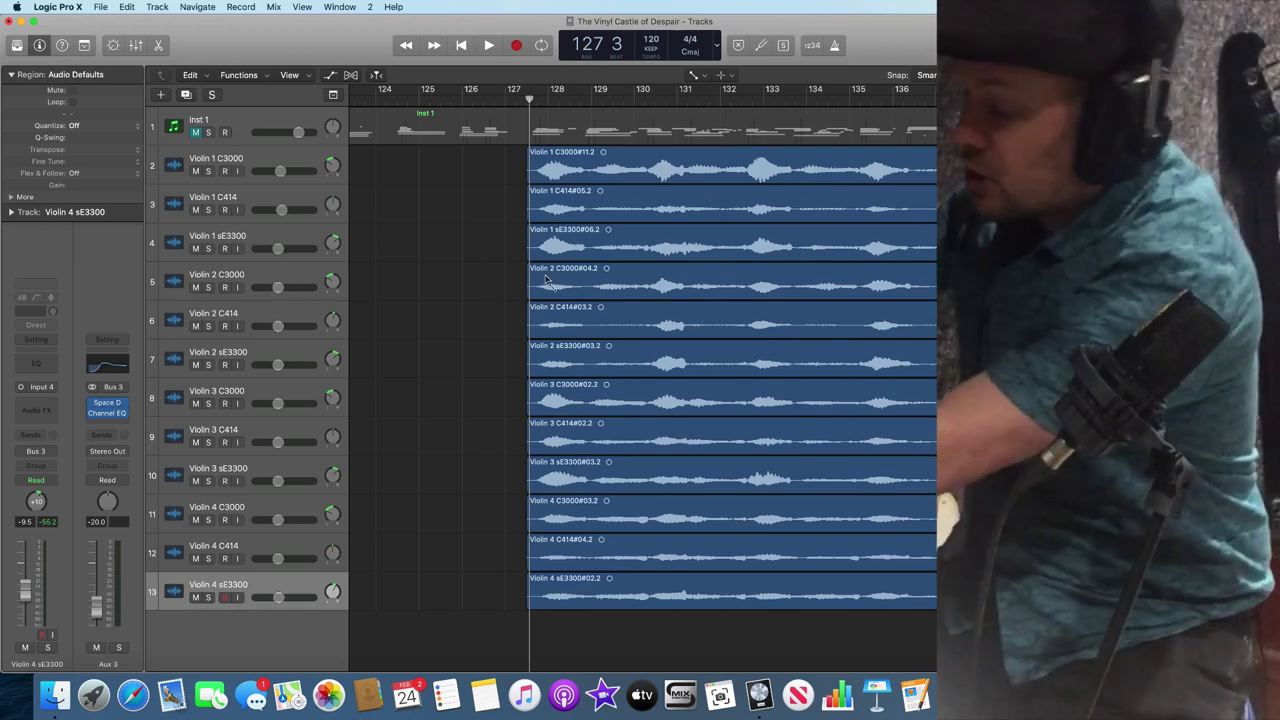
{"action": "scroll", "coordinate": [544, 277], "scroll_direction": "up", "scroll_amount": 5}
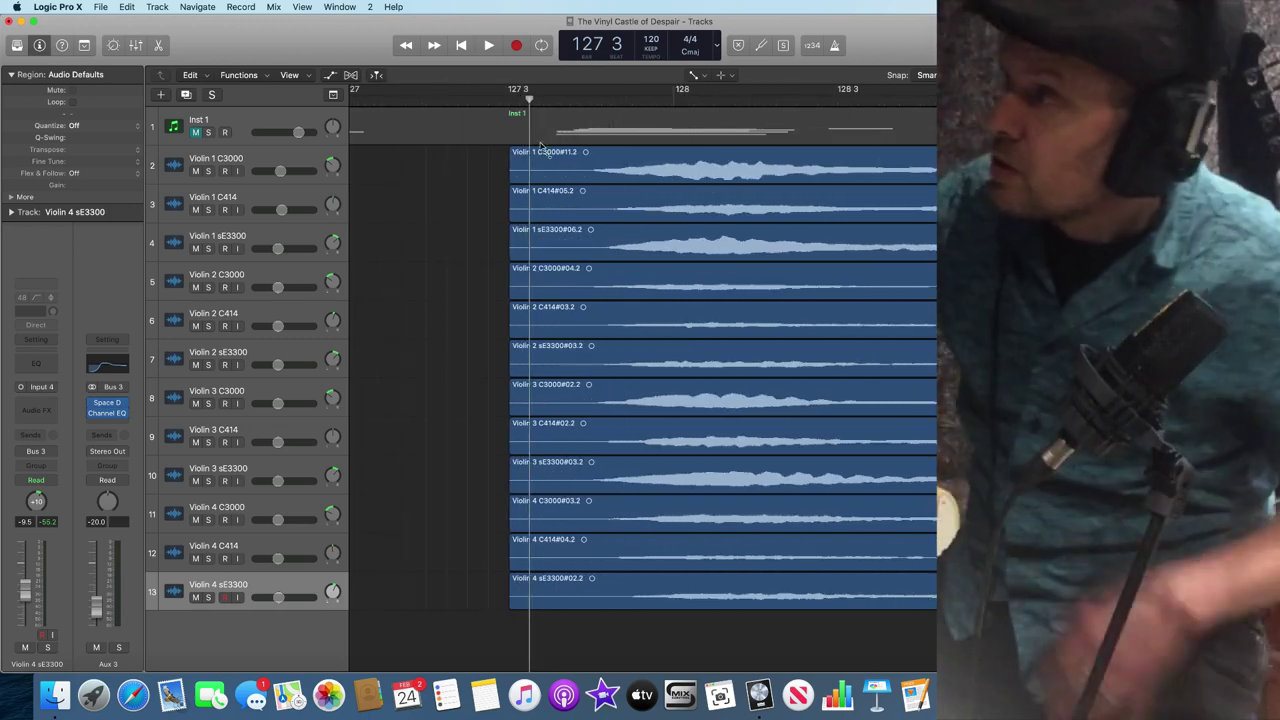
{"action": "left_click_drag", "start_coordinate": [570, 181], "coordinate": [495, 185]}
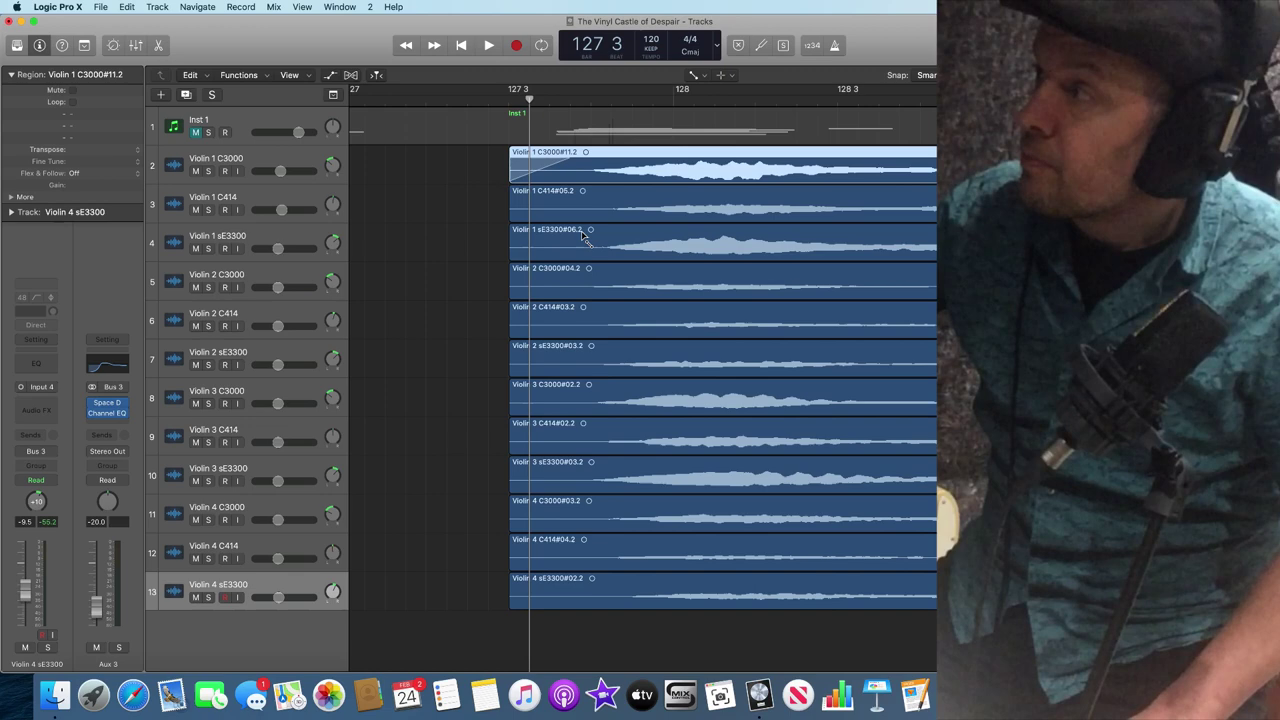
{"action": "left_click_drag", "start_coordinate": [572, 218], "coordinate": [565, 600]}
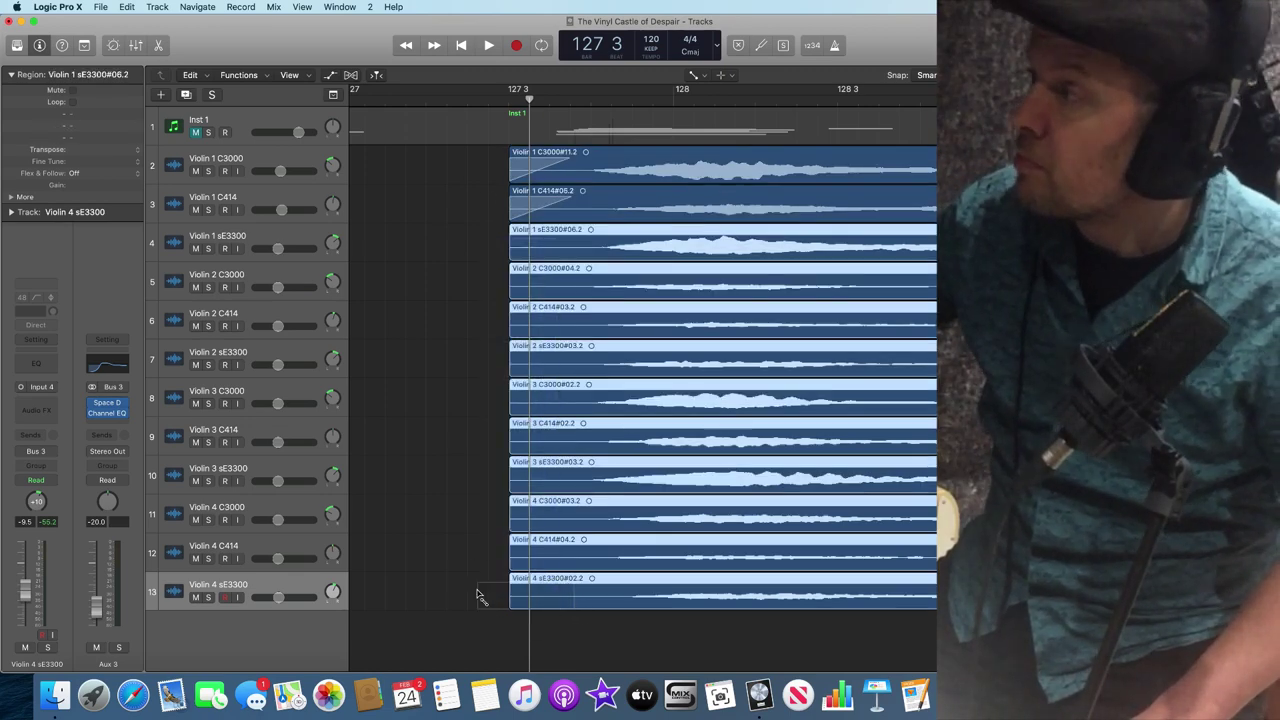
{"action": "left_click", "coordinate": [445, 374]}
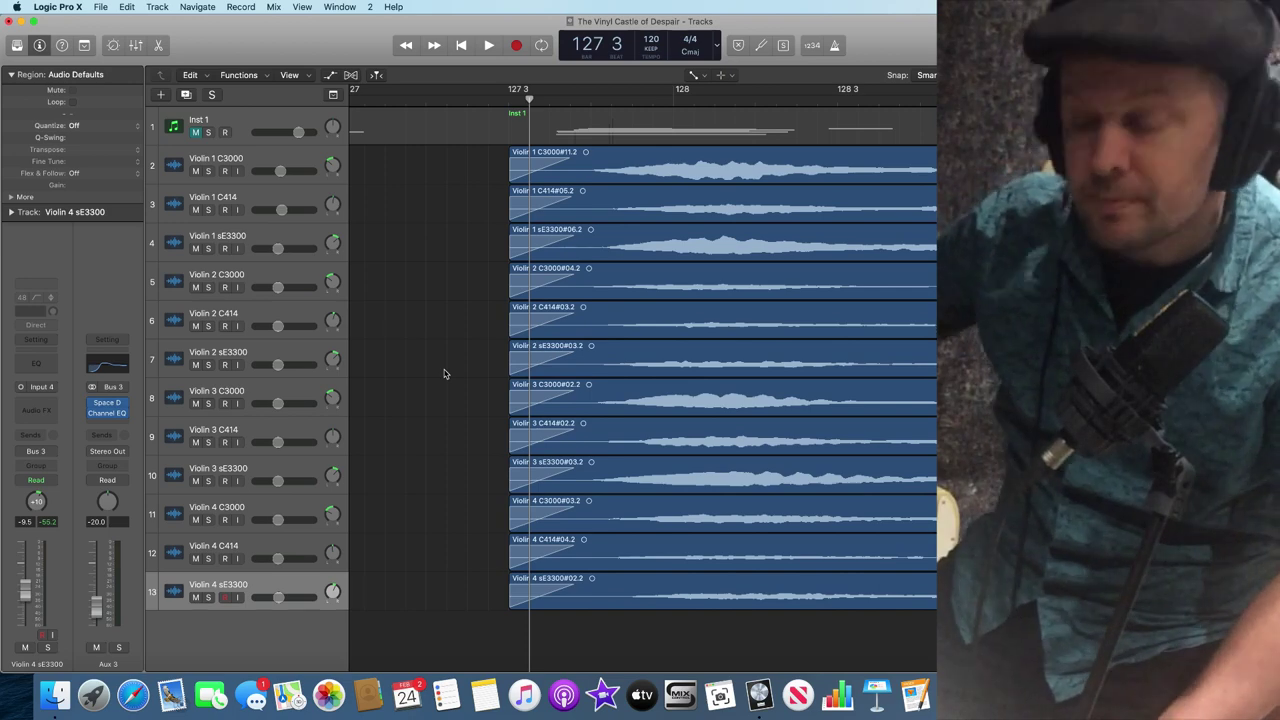
{"action": "key", "text": "space"}
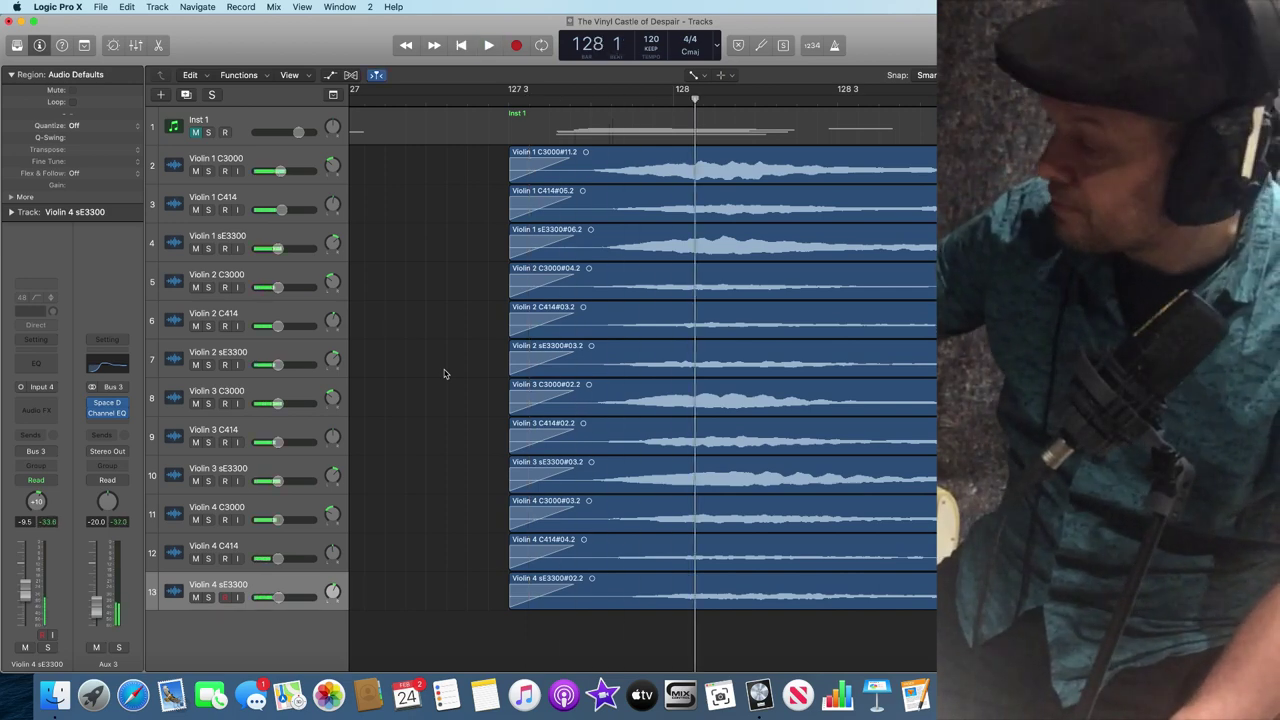
{"action": "key", "text": "comma"}
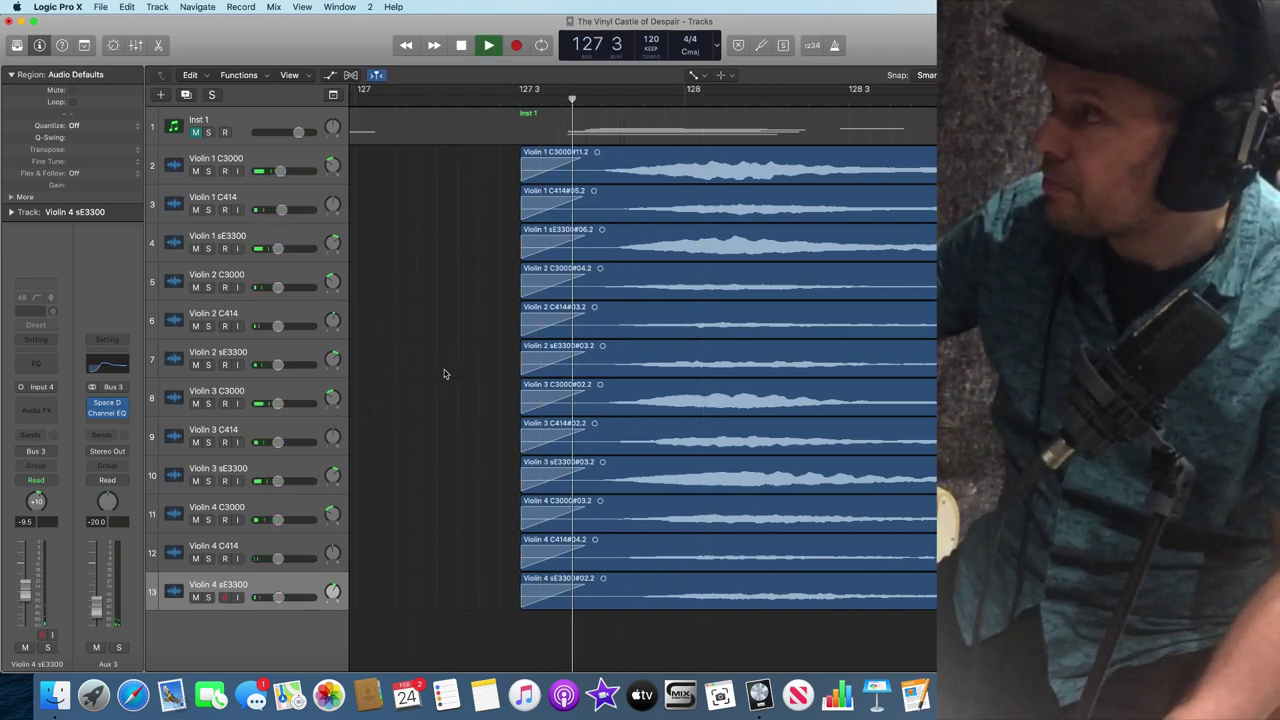
Step: Move the playhead to bar 138 and play through the take endings, stopping at bar 140 4
{"action": "key", "text": "space"}
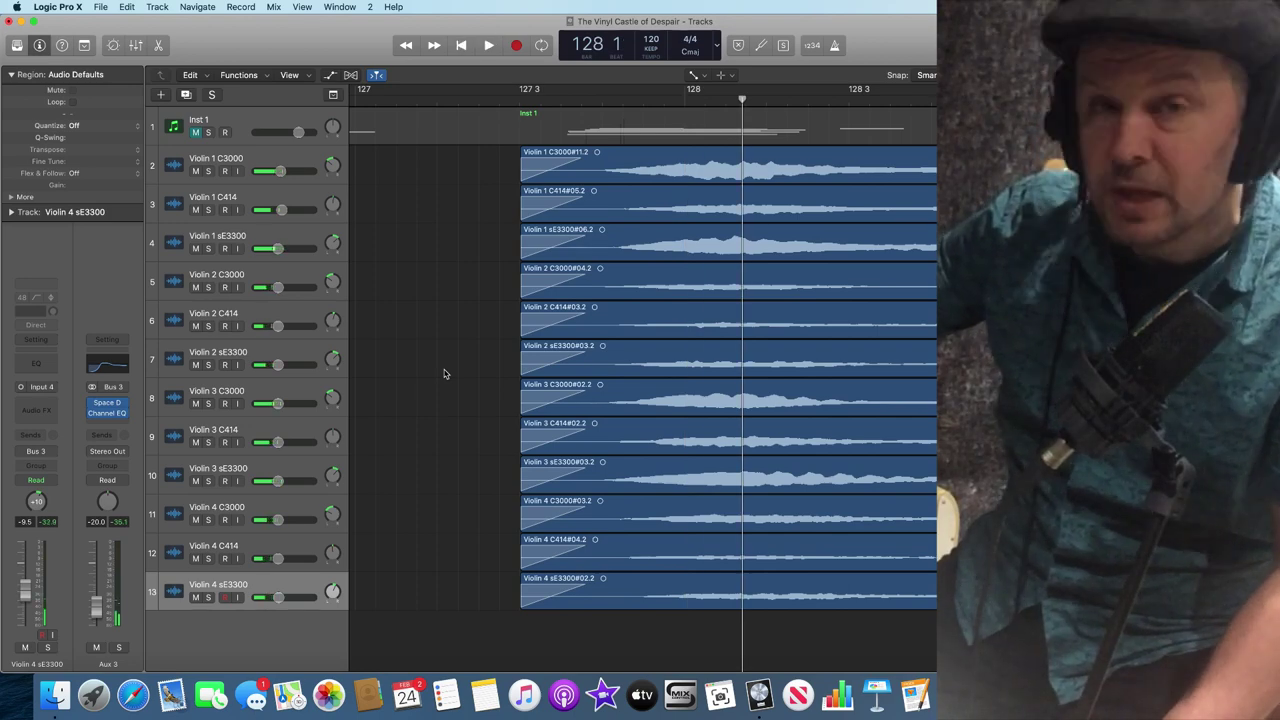
{"action": "key", "text": "period"}
{"action": "key", "text": "period"}
{"action": "key", "text": "period"}
{"action": "key", "text": "period"}
{"action": "key", "text": "period"}
{"action": "key", "text": "period"}
{"action": "key", "text": "period"}
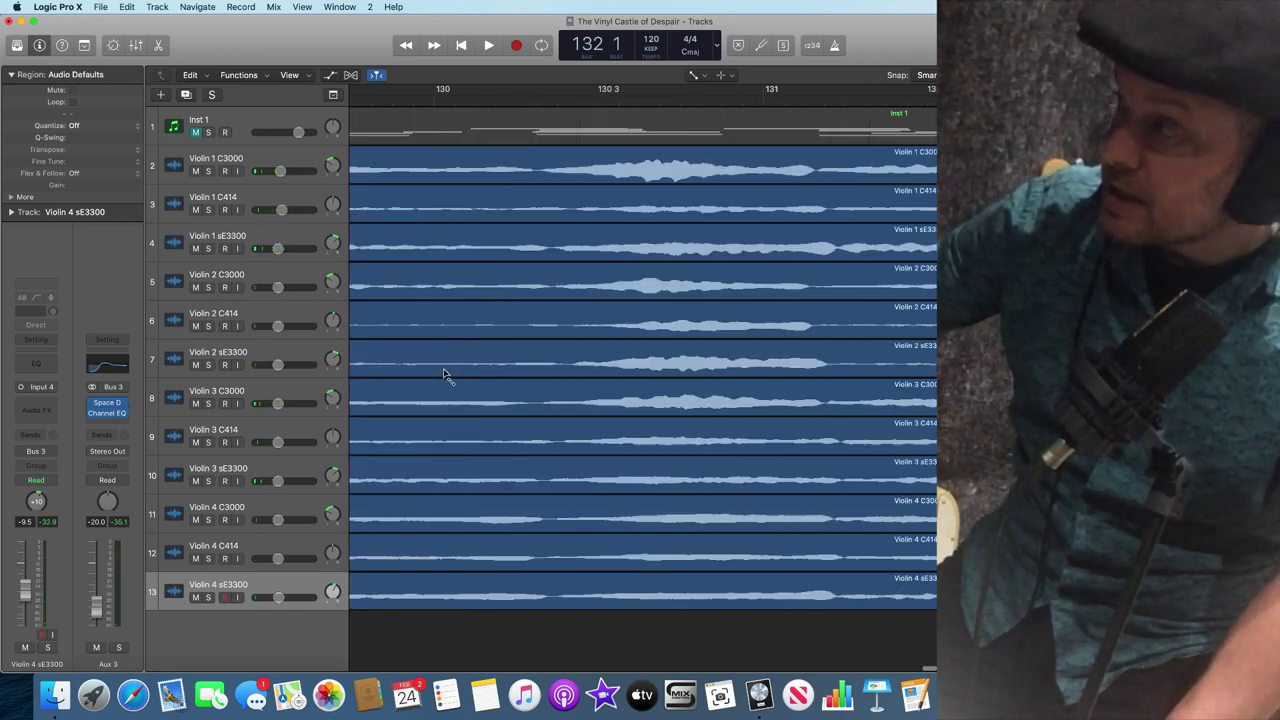
{"action": "key", "text": "period"}
{"action": "key", "text": "period"}
{"action": "key", "text": "period"}
{"action": "key", "text": "period"}
{"action": "key", "text": "period"}
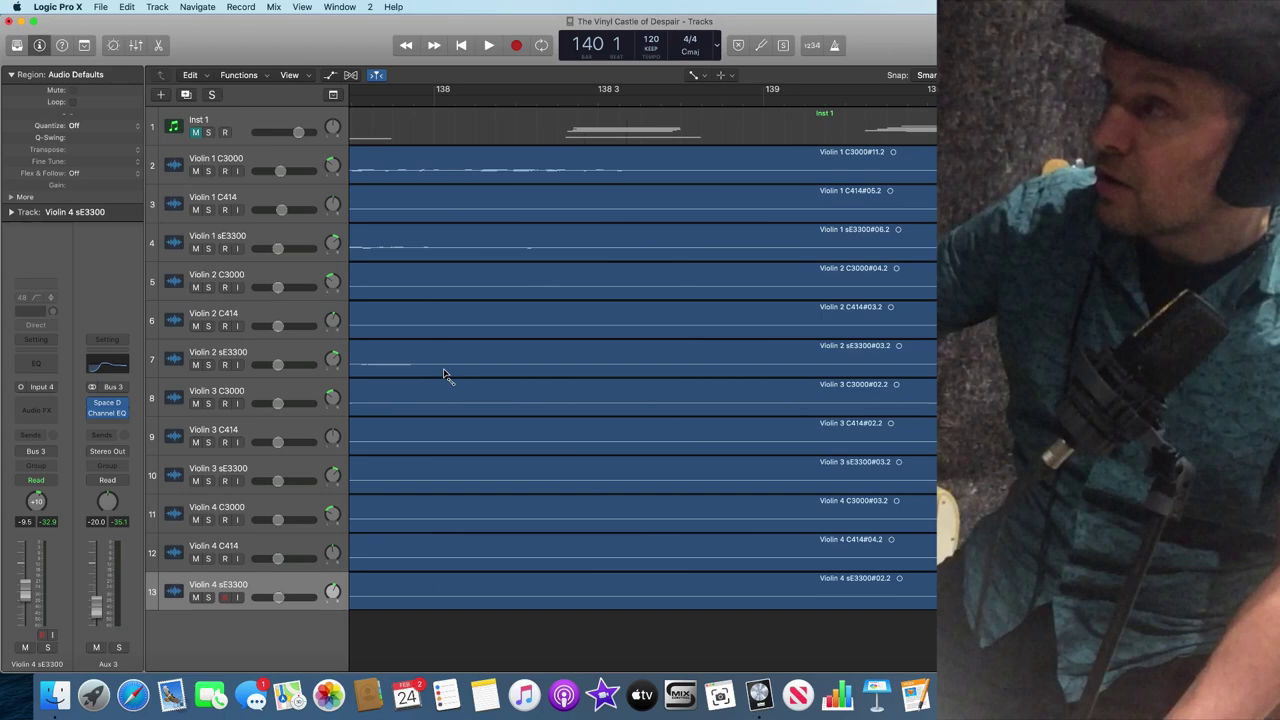
{"action": "key", "text": "comma"}
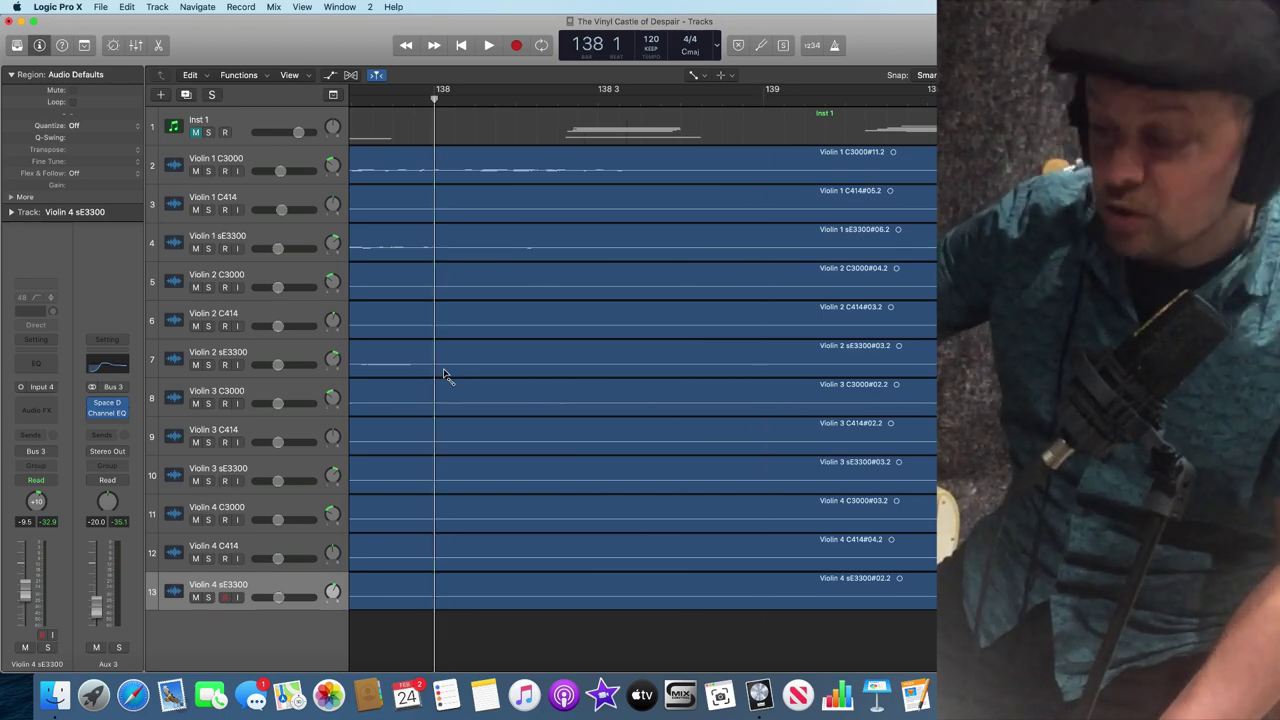
{"action": "key", "text": "space"}
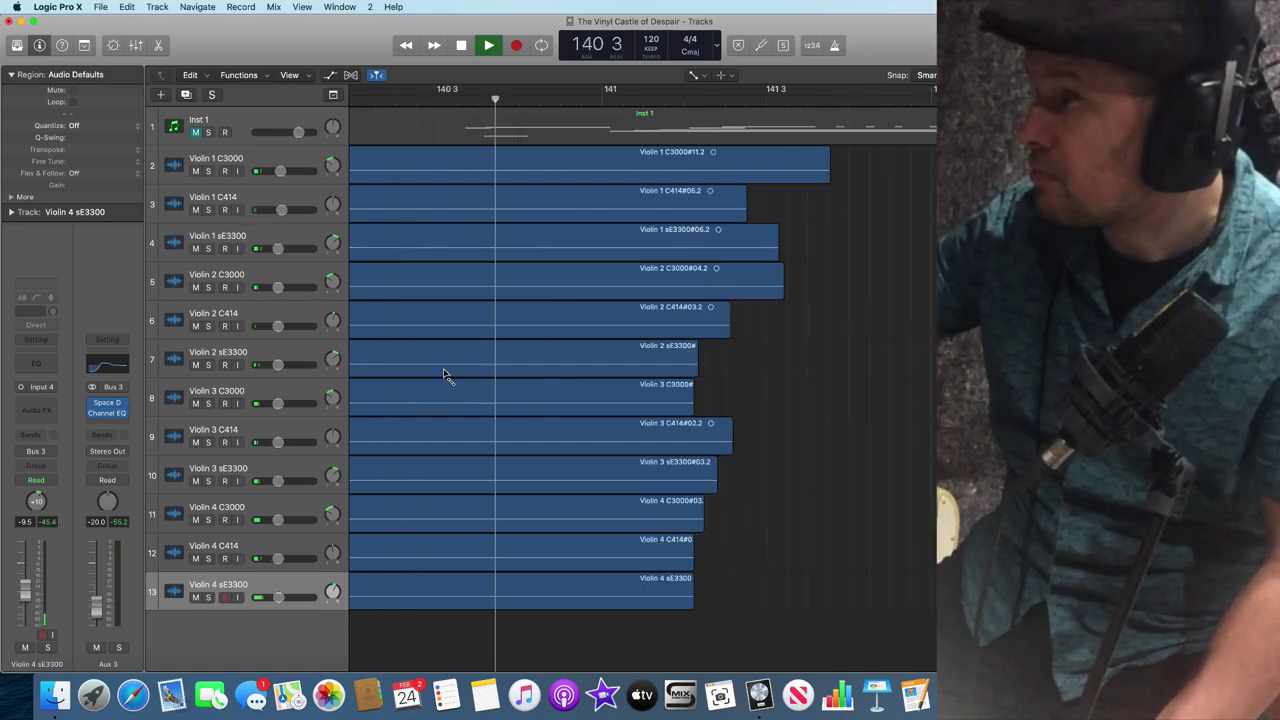
{"action": "key", "text": "space"}
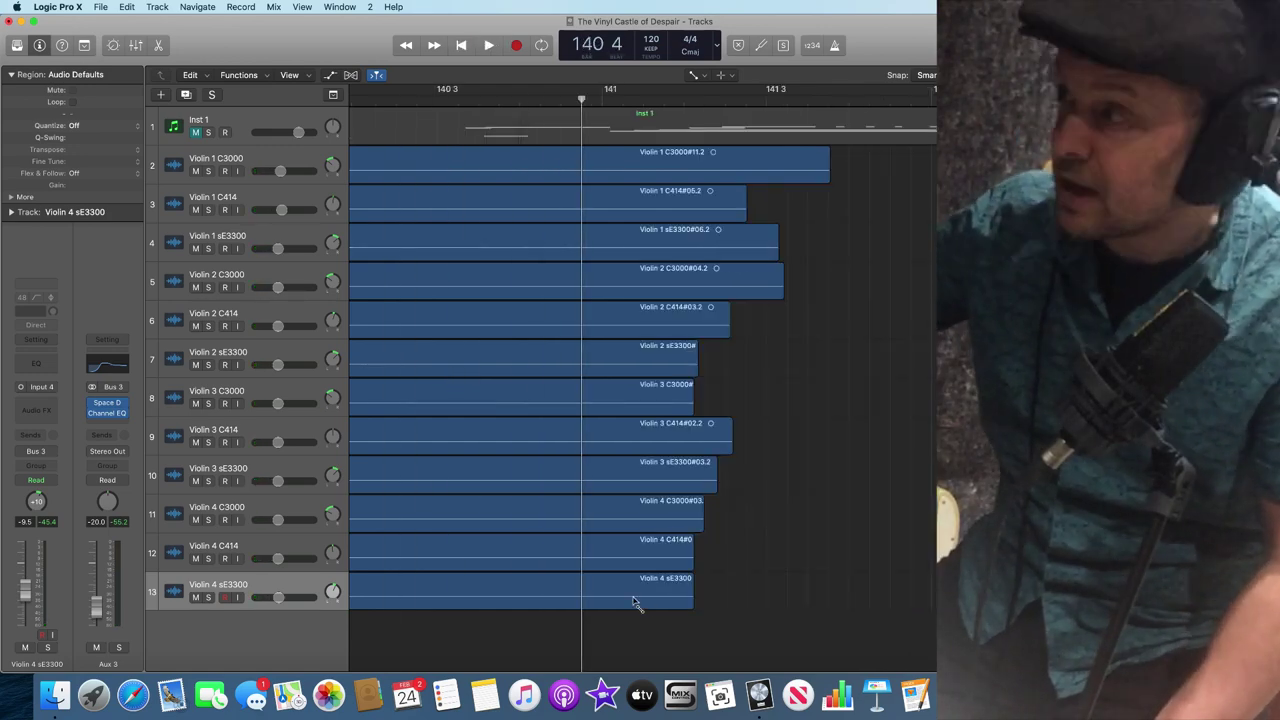
Step: Split all twelve violin regions with the Scissors Tool just before bar 141 and delete the tails
{"action": "left_click_drag", "start_coordinate": [630, 632], "coordinate": [580, 172]}
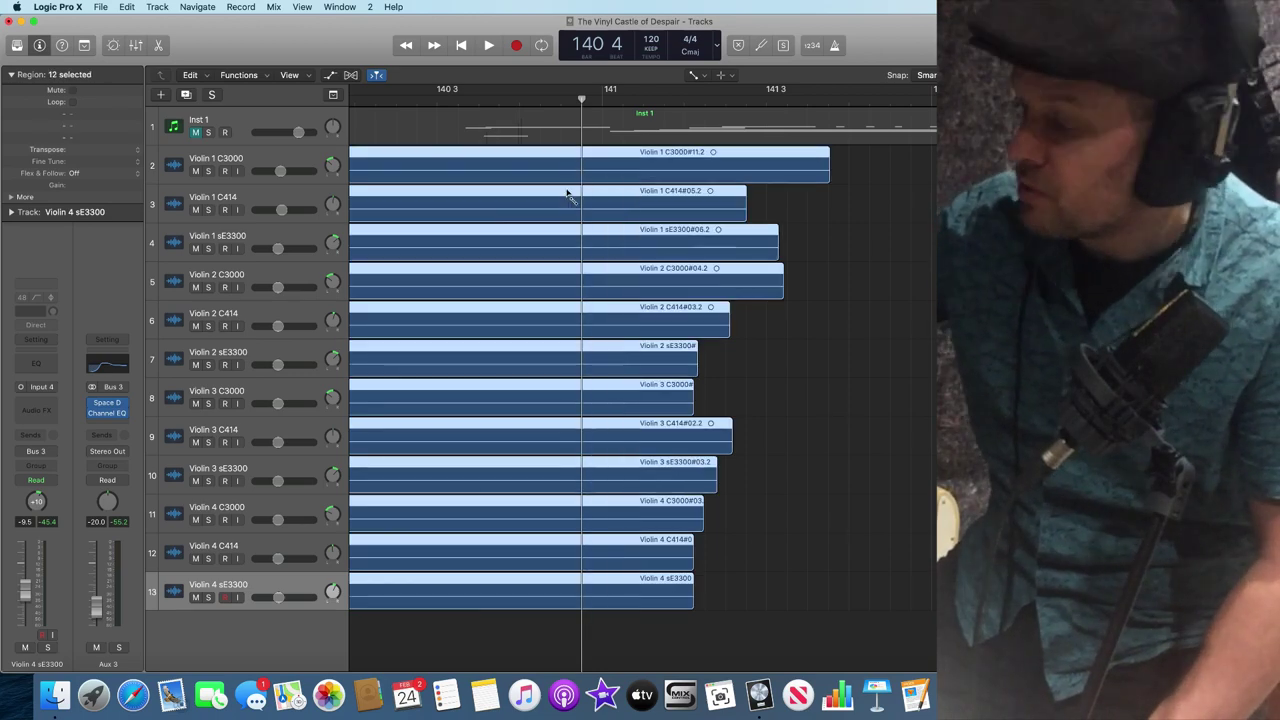
{"action": "key", "text": "t"}
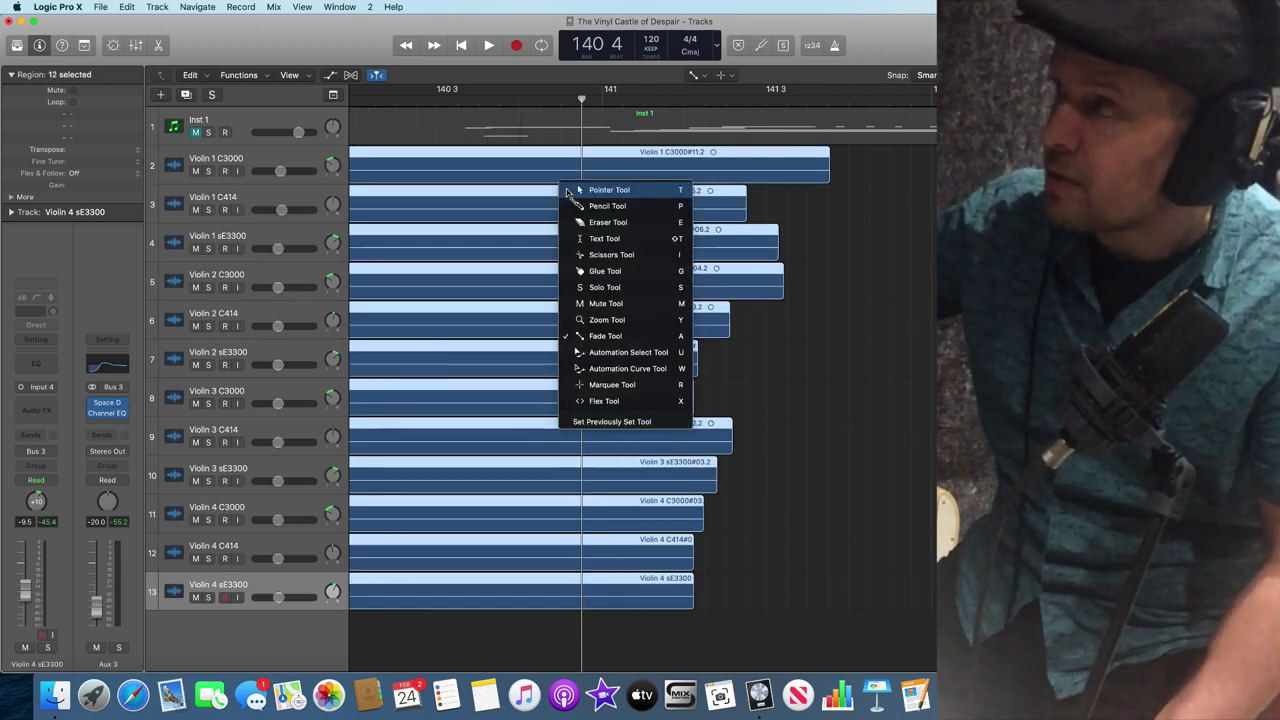
{"action": "left_click", "coordinate": [592, 254]}
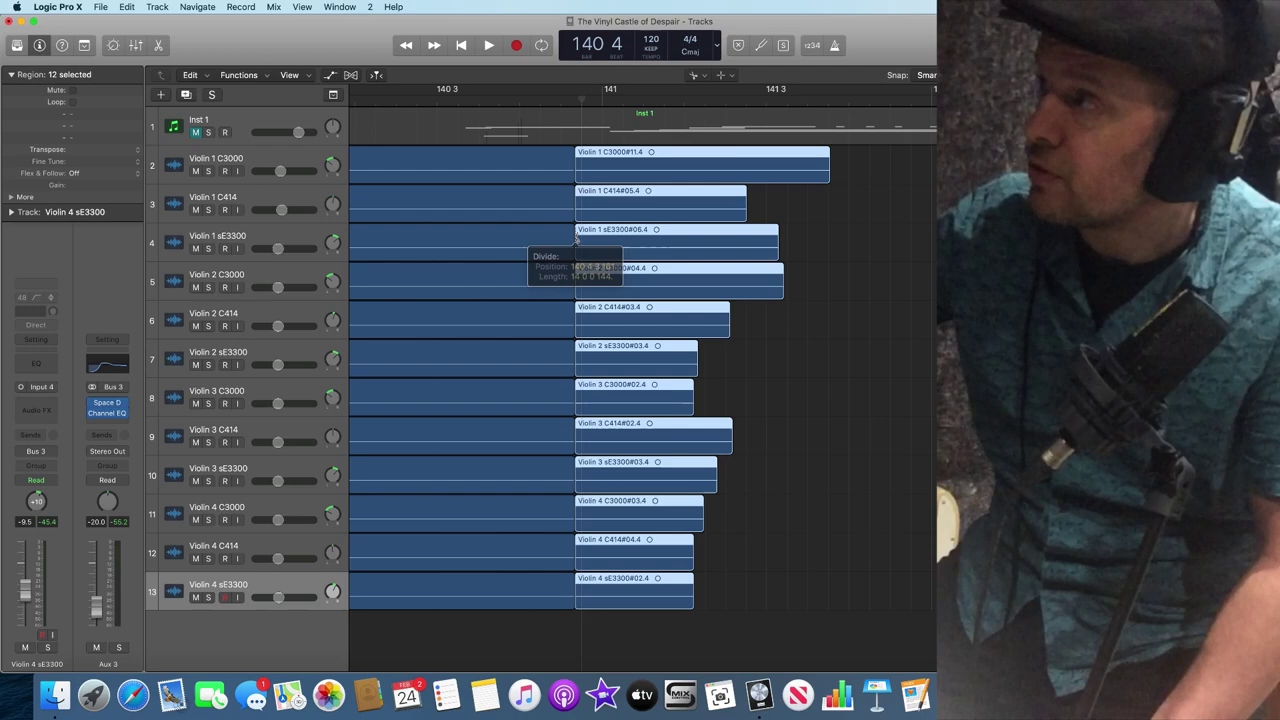
{"action": "left_click_drag", "start_coordinate": [576, 237], "coordinate": [576, 237]}
{"action": "key", "text": "Delete"}
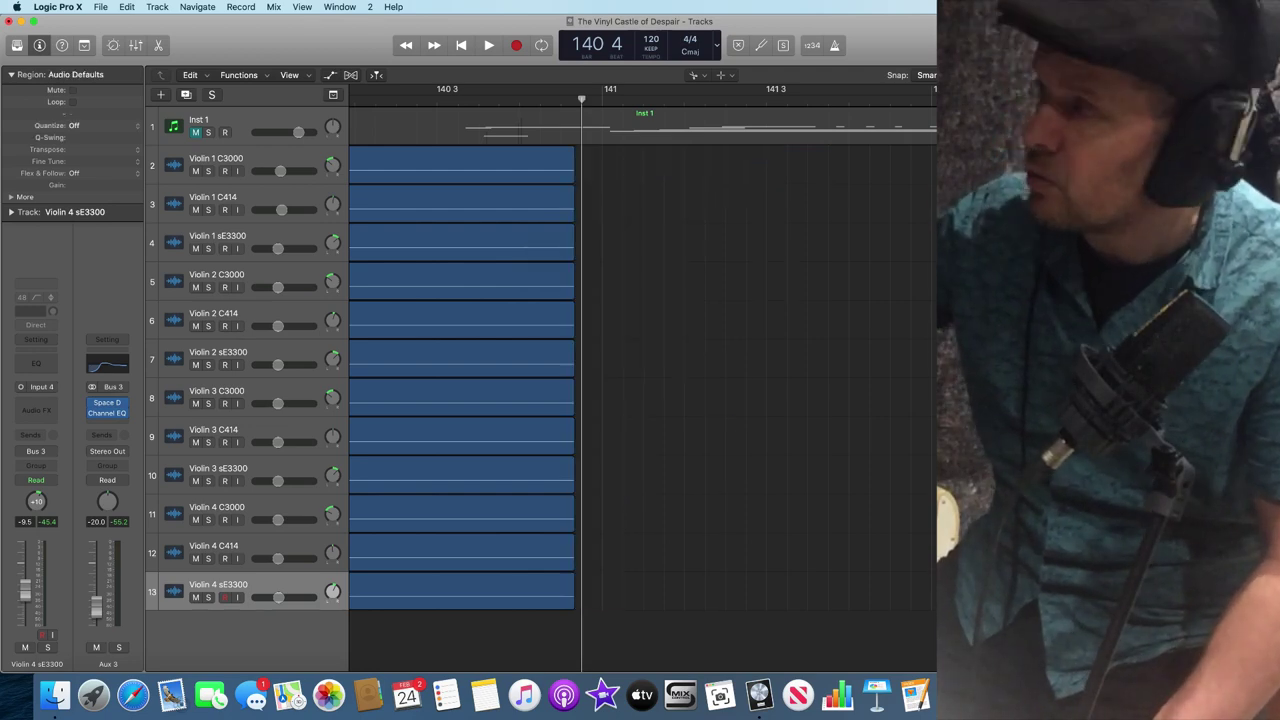
Step: Reselect all twelve trimmed regions, draw fade-outs on their ends, and play back the ending
{"action": "key", "text": "t"}
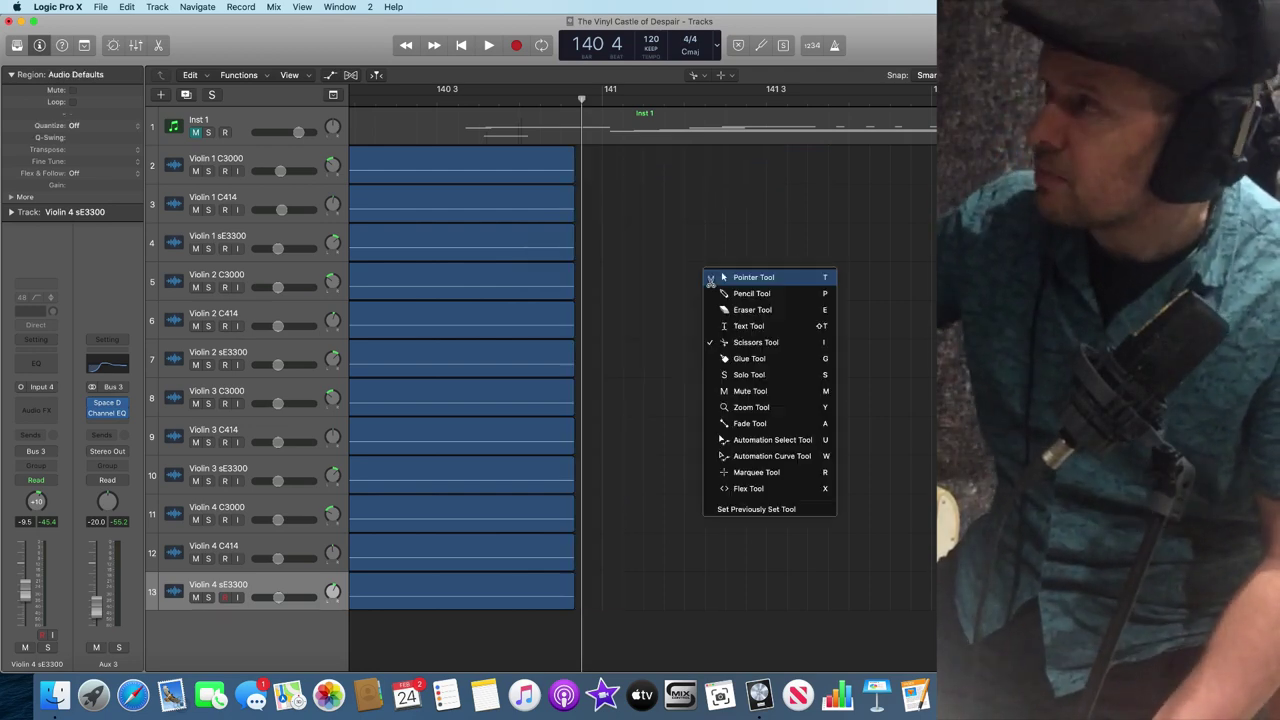
{"action": "left_click", "coordinate": [740, 277]}
{"action": "left_click_drag", "start_coordinate": [612, 167], "coordinate": [468, 645]}
{"action": "key", "text": "t"}
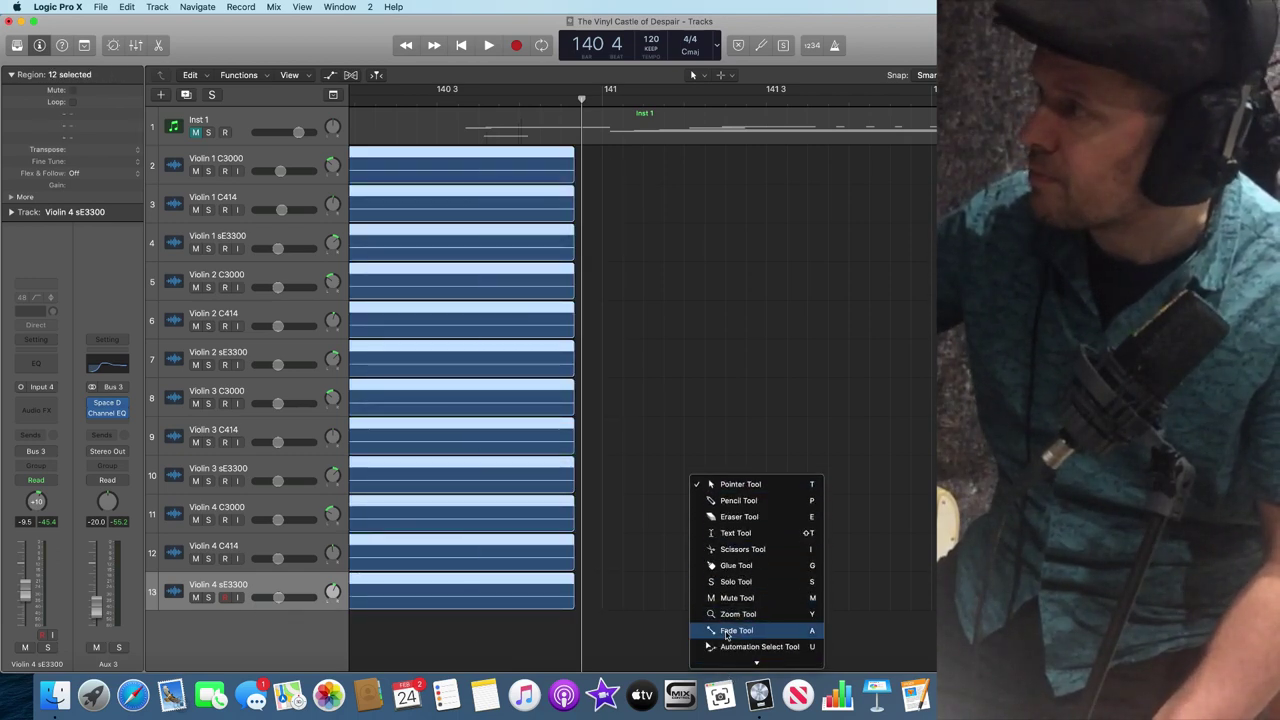
{"action": "left_click", "coordinate": [730, 630]}
{"action": "left_click_drag", "start_coordinate": [610, 538], "coordinate": [637, 540]}
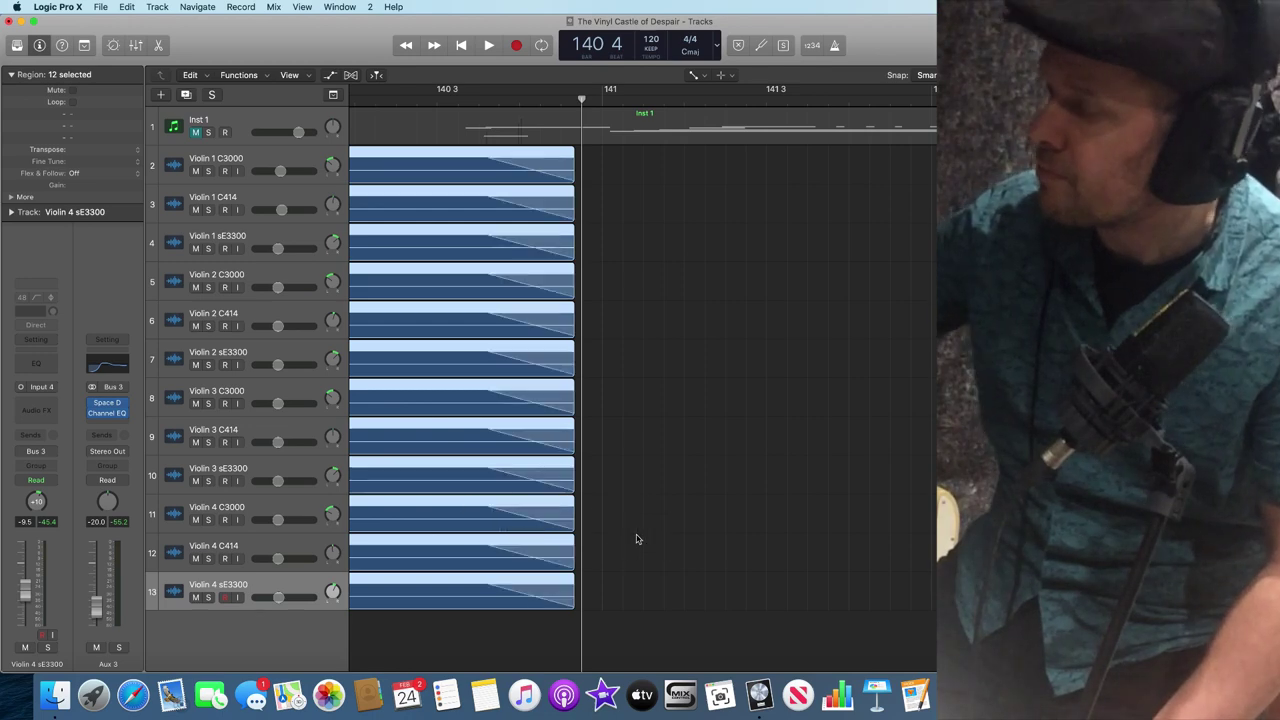
{"action": "key", "text": "space"}
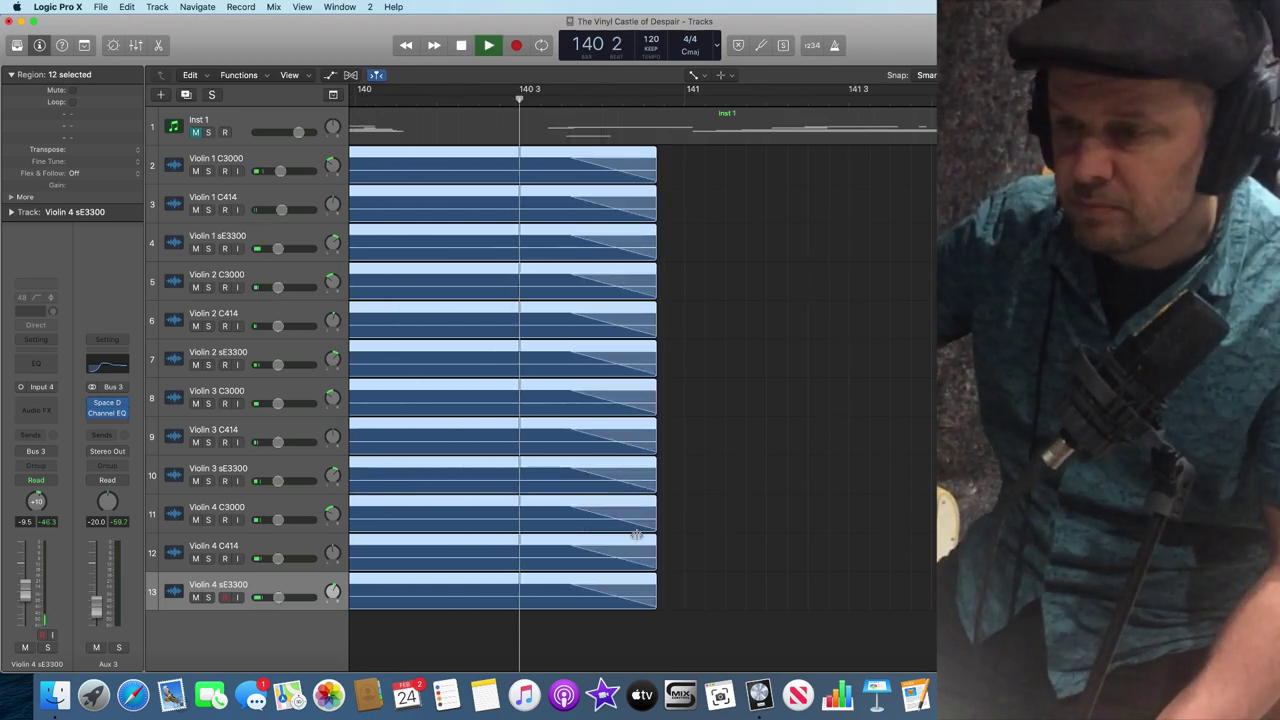
{"action": "key", "text": "space"}
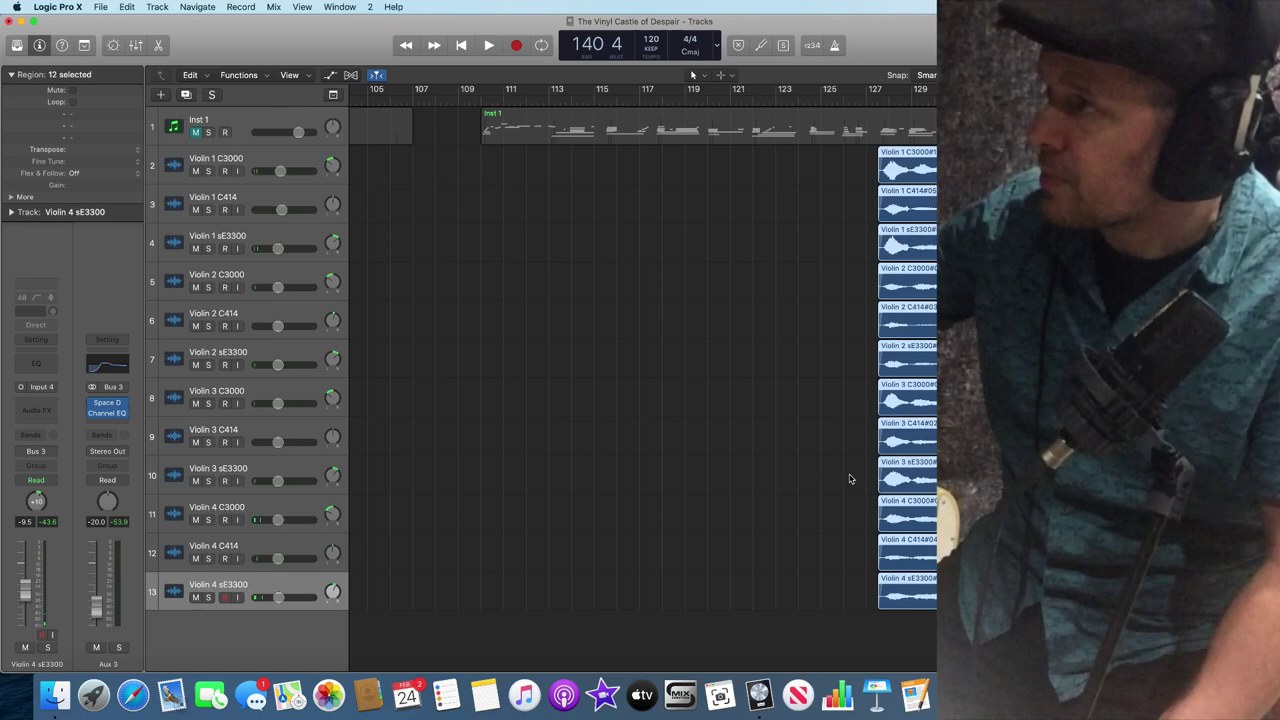
{"action": "left_click", "coordinate": [689, 336]}
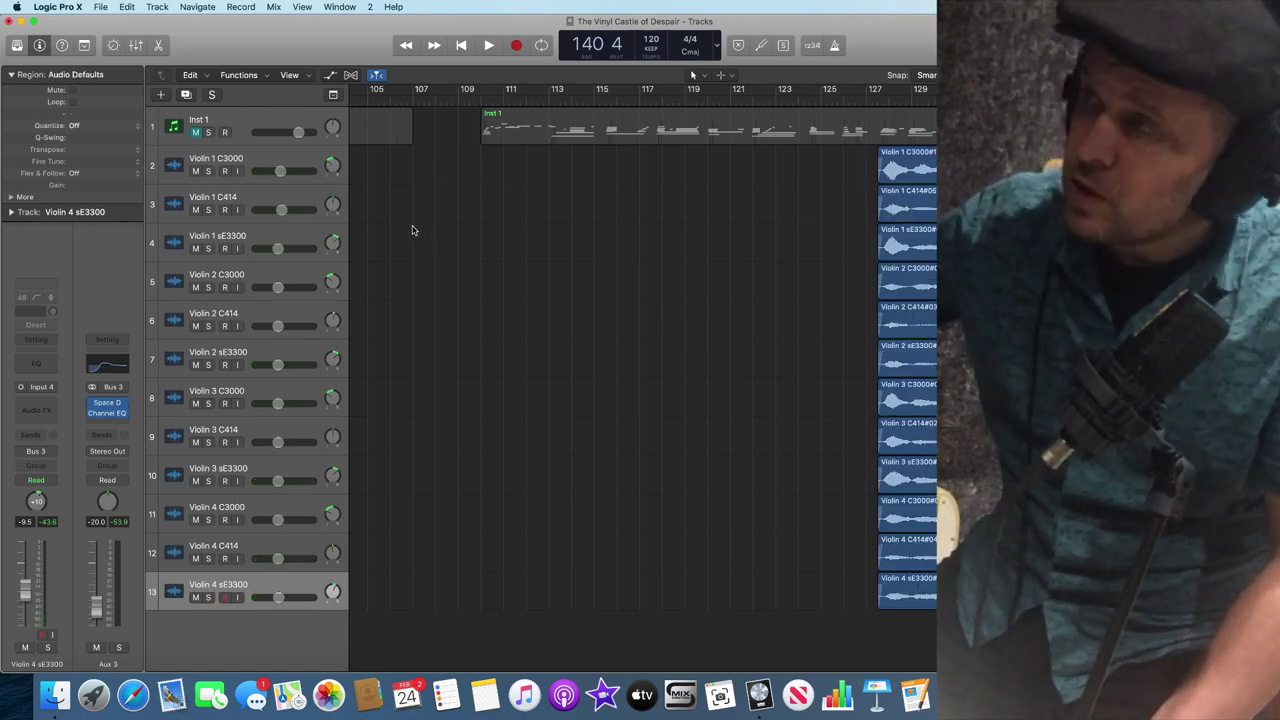
{"action": "left_click", "coordinate": [331, 163]}
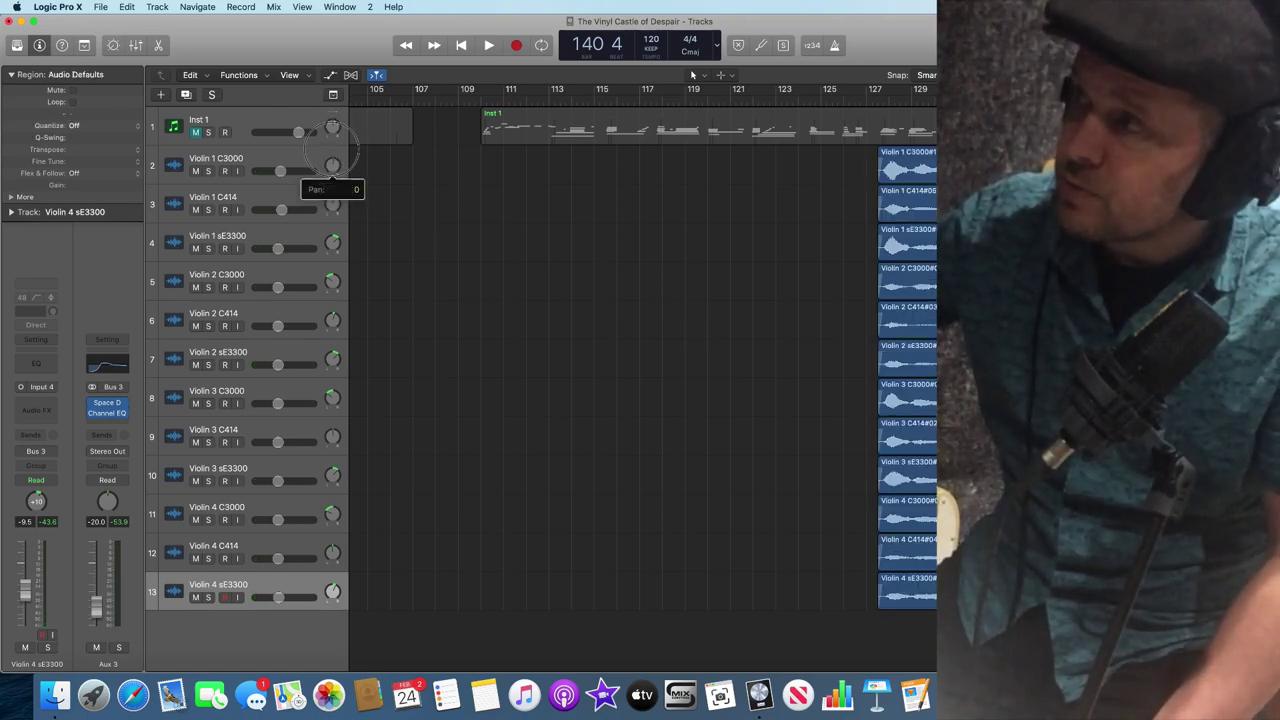
{"action": "left_click", "coordinate": [332, 242]}
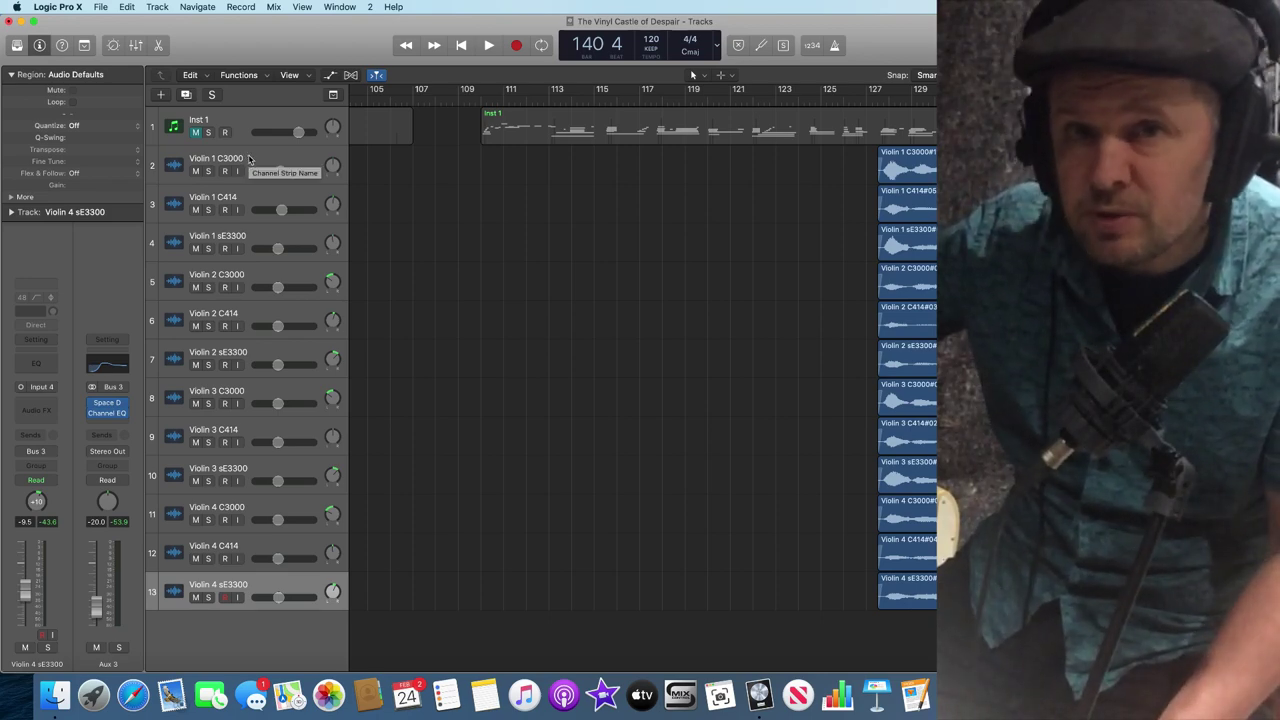
{"action": "scroll", "coordinate": [248, 160], "scroll_direction": "left", "scroll_amount": 1}
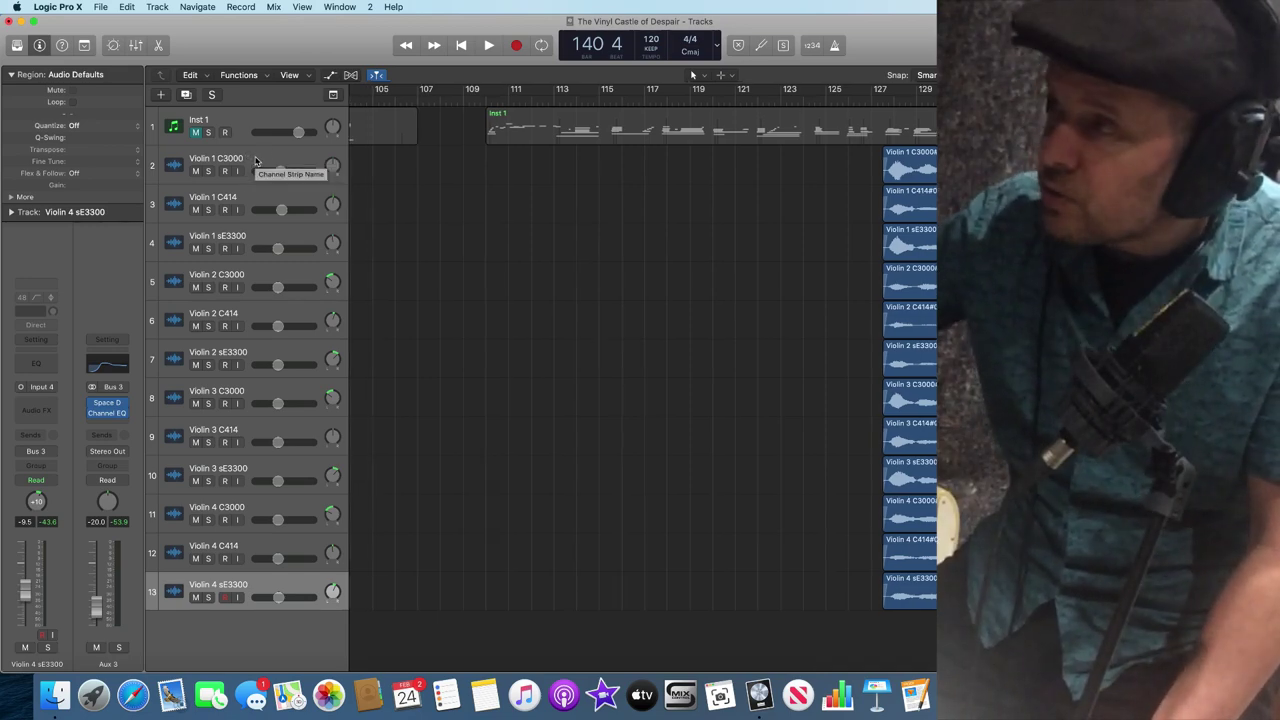
Step: Solo Violin 1 C3000, play it from bar 127, then unsolo it
{"action": "left_click", "coordinate": [253, 158]}
{"action": "left_click", "coordinate": [209, 172]}
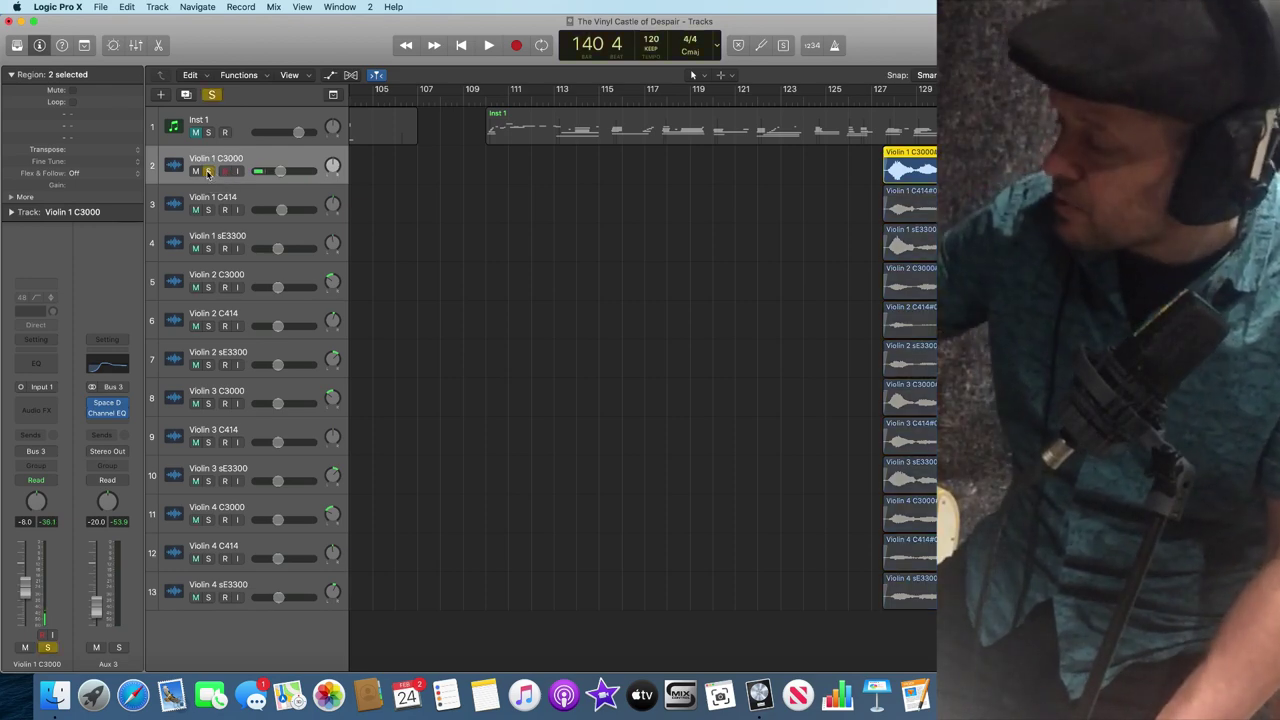
{"action": "key", "text": "comma"}
{"action": "key", "text": "comma"}
{"action": "key", "text": "comma"}
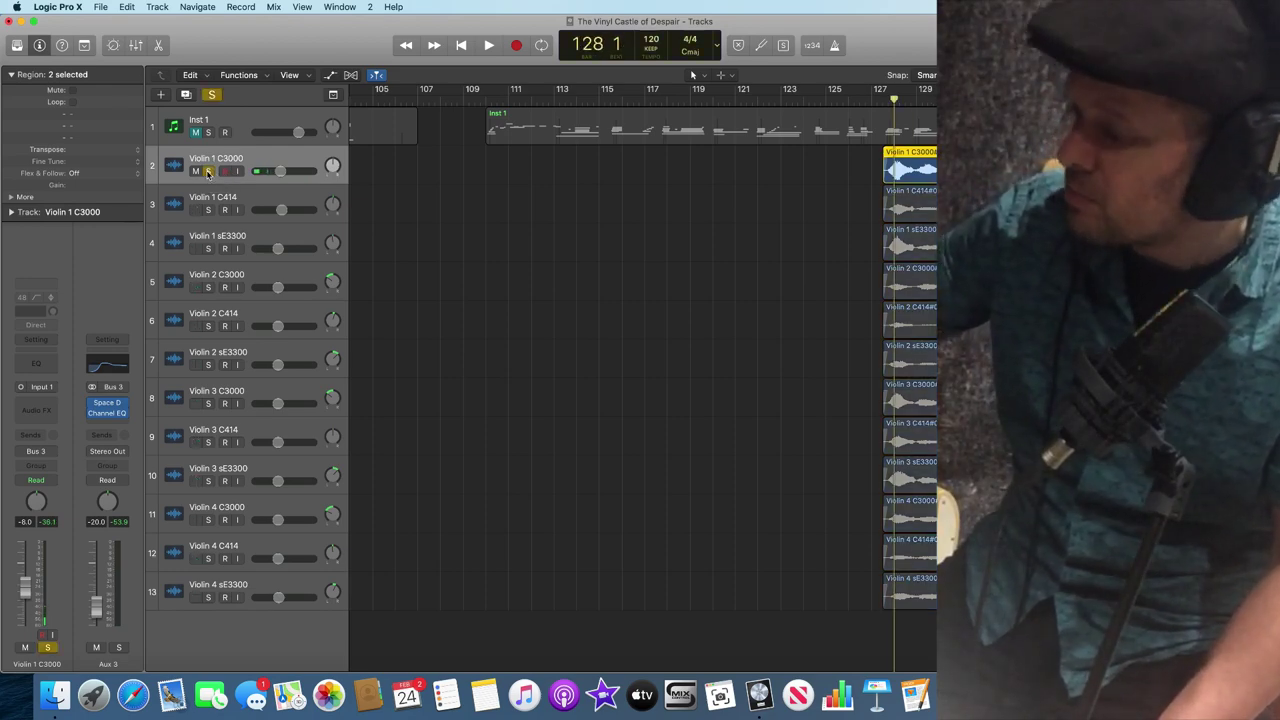
{"action": "key", "text": "comma"}
{"action": "key", "text": "space"}
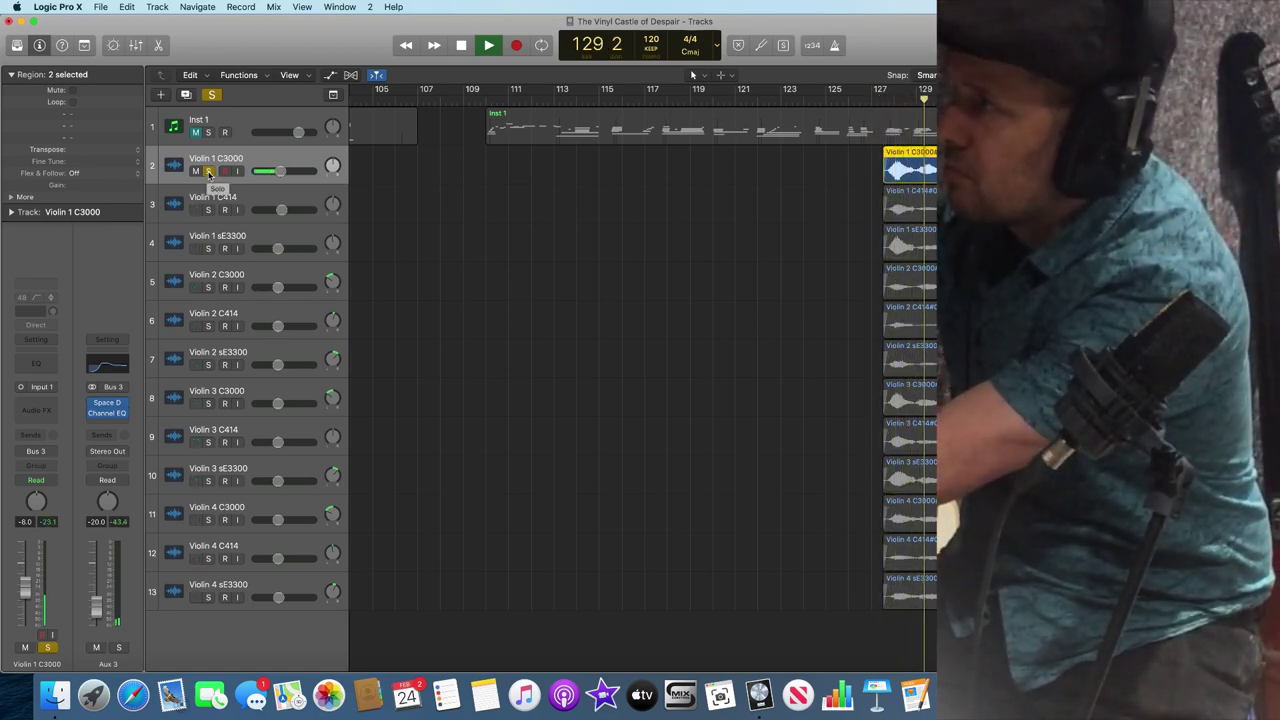
{"action": "key", "text": "space"}
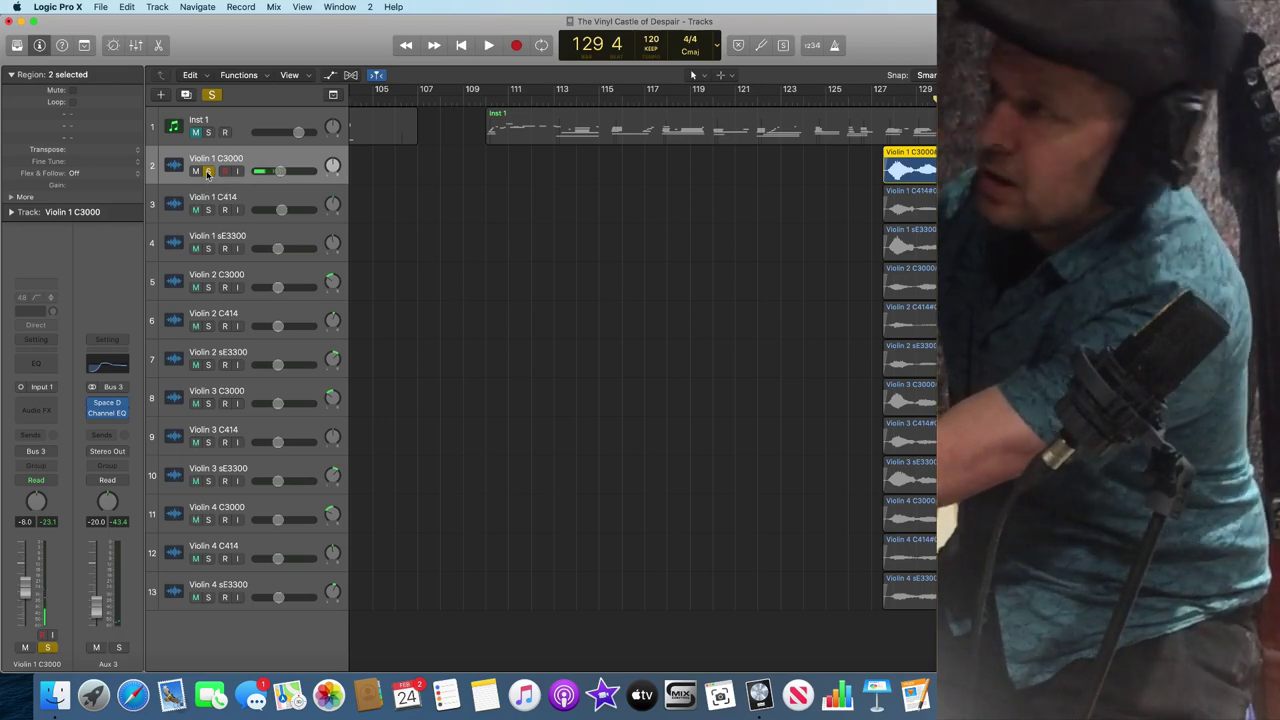
{"action": "key", "text": "comma"}
{"action": "key", "text": "comma"}
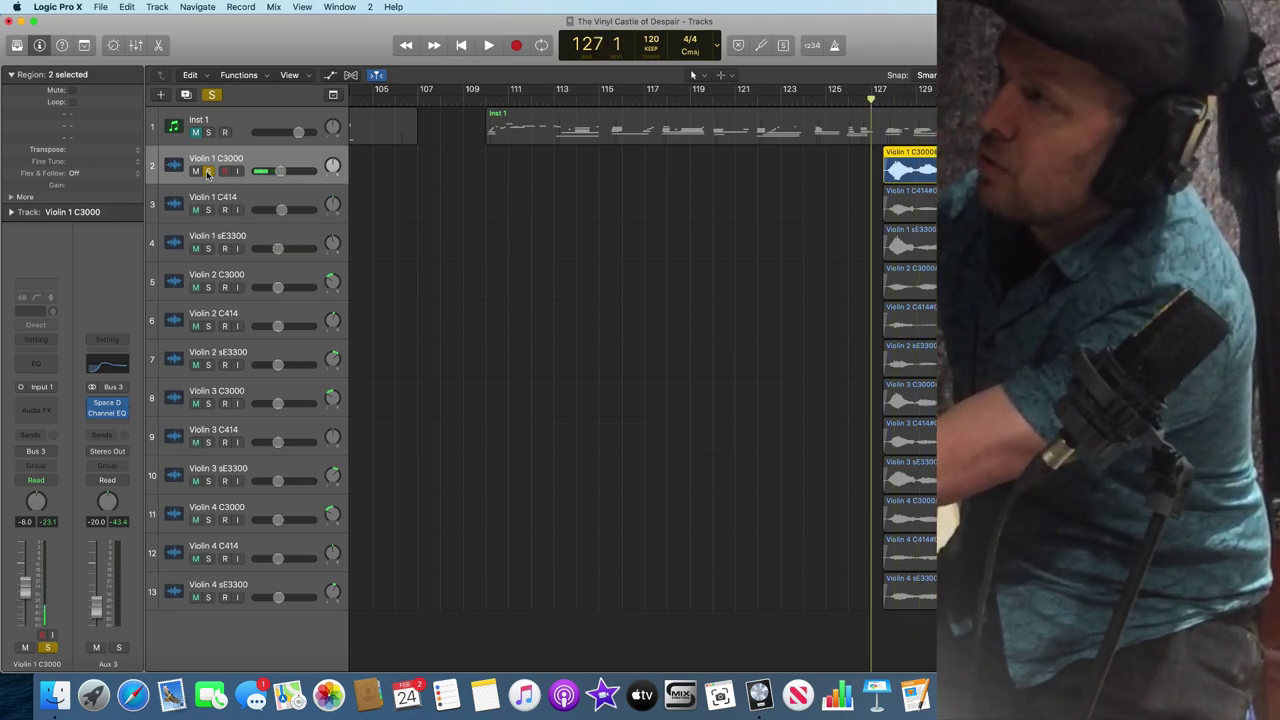
{"action": "left_click", "coordinate": [208, 172]}
Step: Solo Violin 1 C414, play it, then unsolo it
{"action": "left_click", "coordinate": [208, 210]}
{"action": "key", "text": "space"}
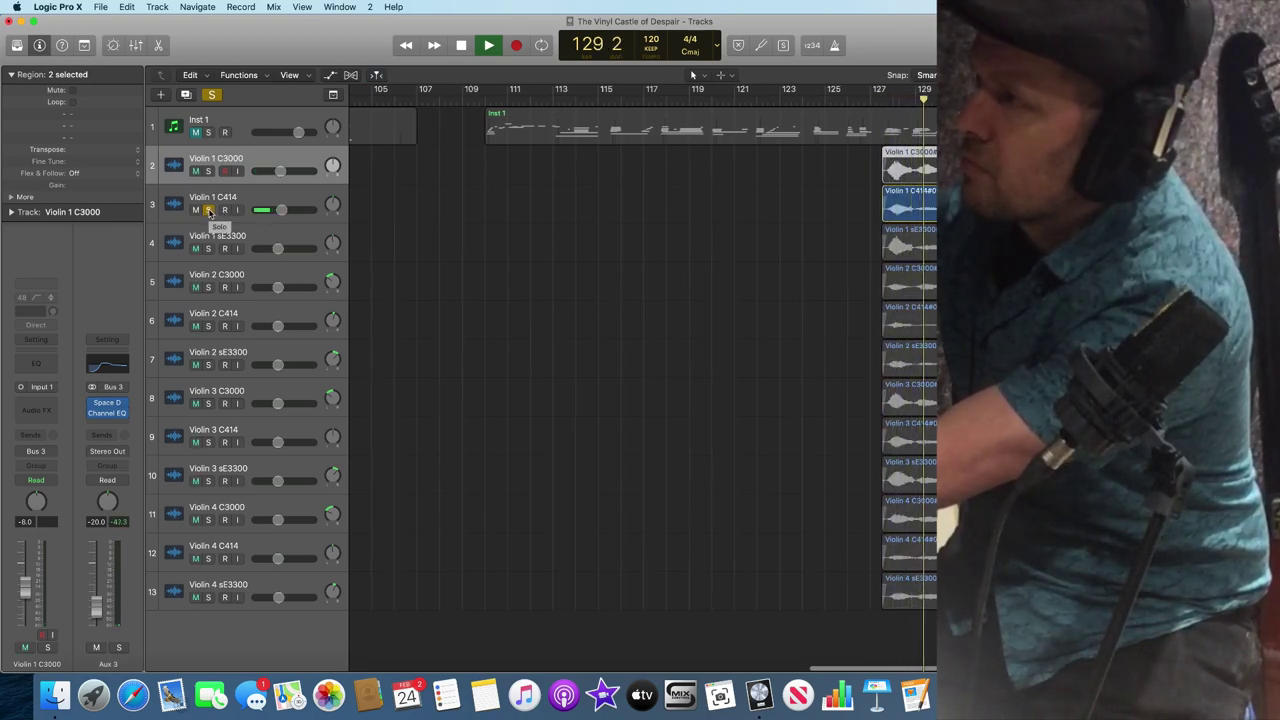
{"action": "key", "text": "space"}
{"action": "left_click", "coordinate": [208, 210]}
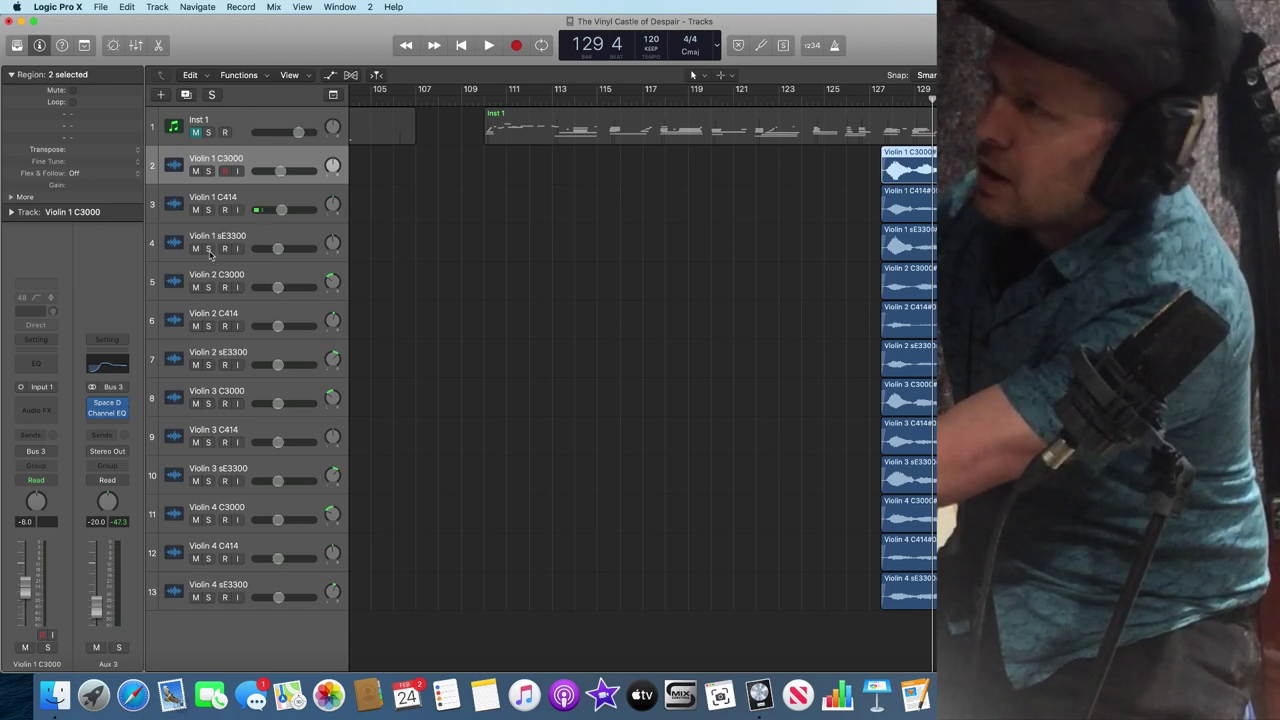
Step: Solo Violin 1 sE3300, play it from bar 128, then unsolo it
{"action": "left_click", "coordinate": [208, 249]}
{"action": "key", "text": "comma"}
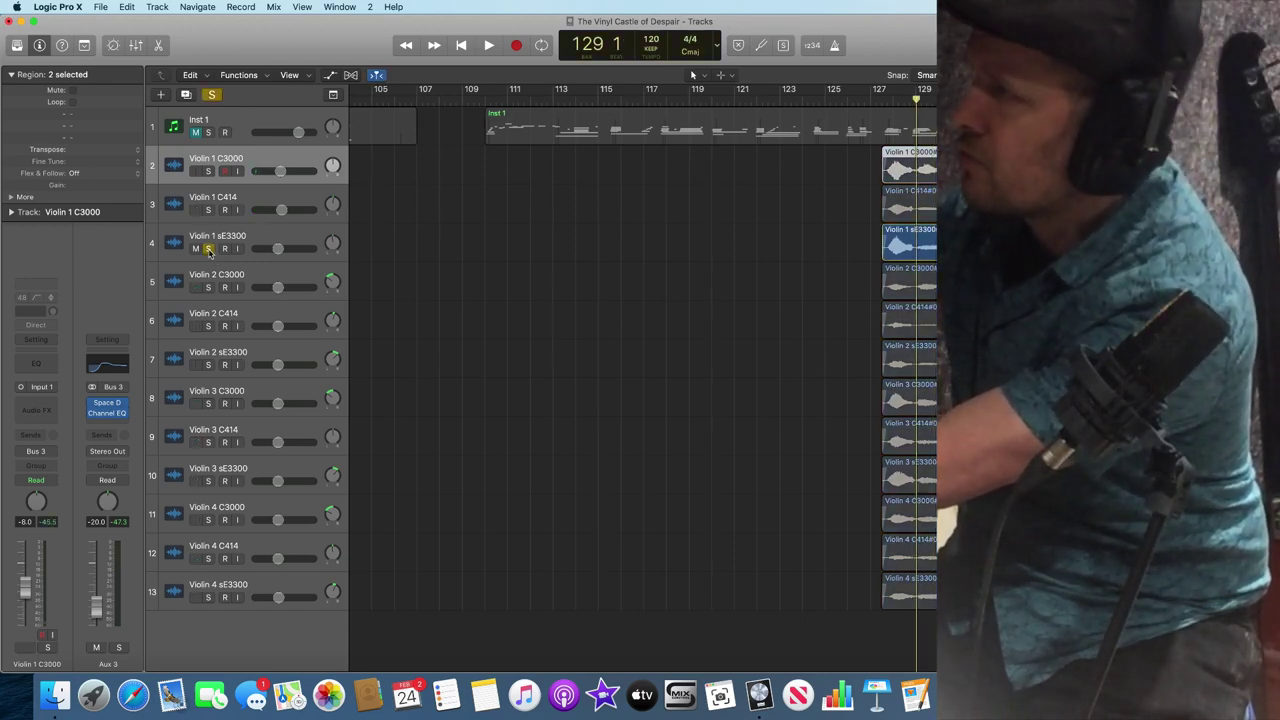
{"action": "key", "text": "comma"}
{"action": "key", "text": "space"}
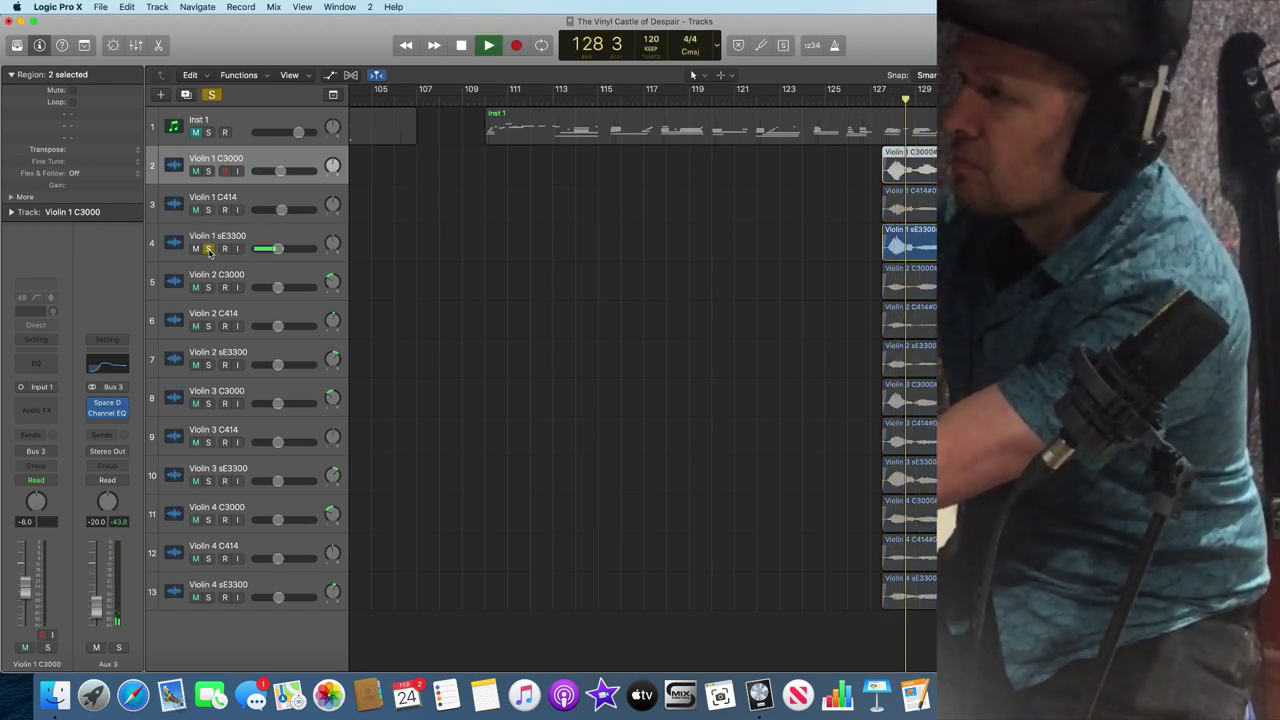
{"action": "key", "text": "space"}
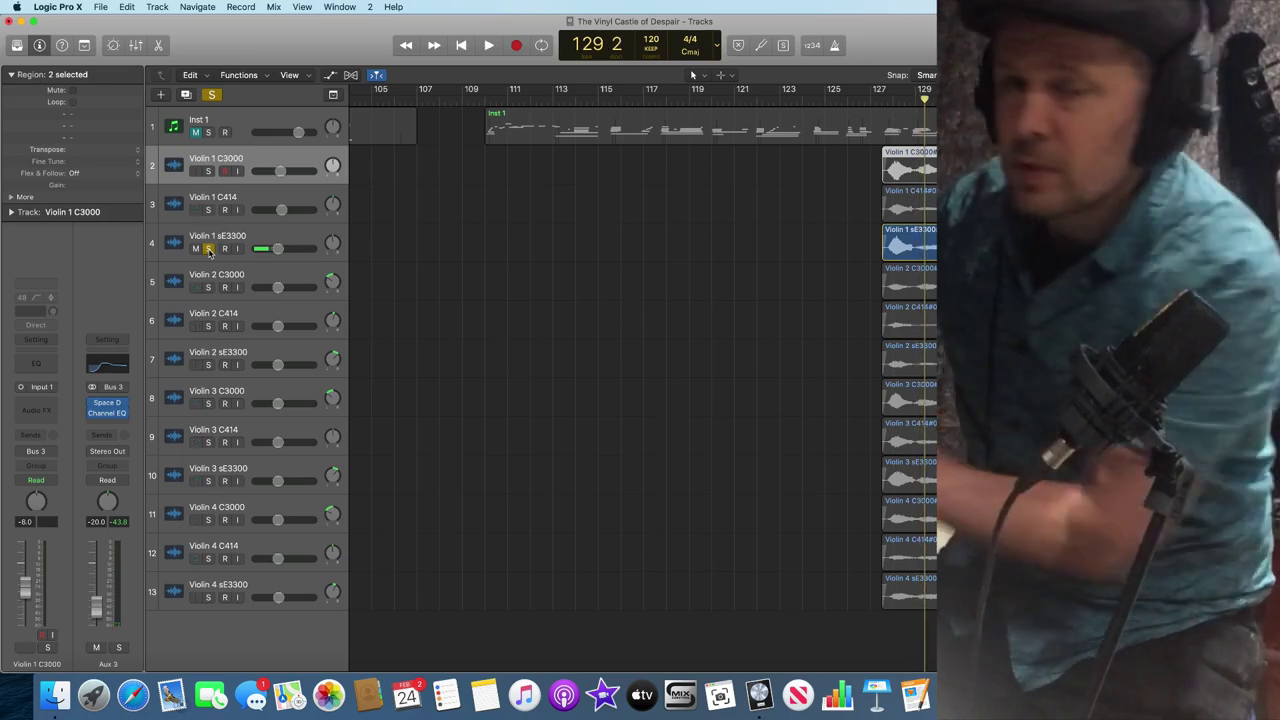
{"action": "left_click", "coordinate": [208, 249]}
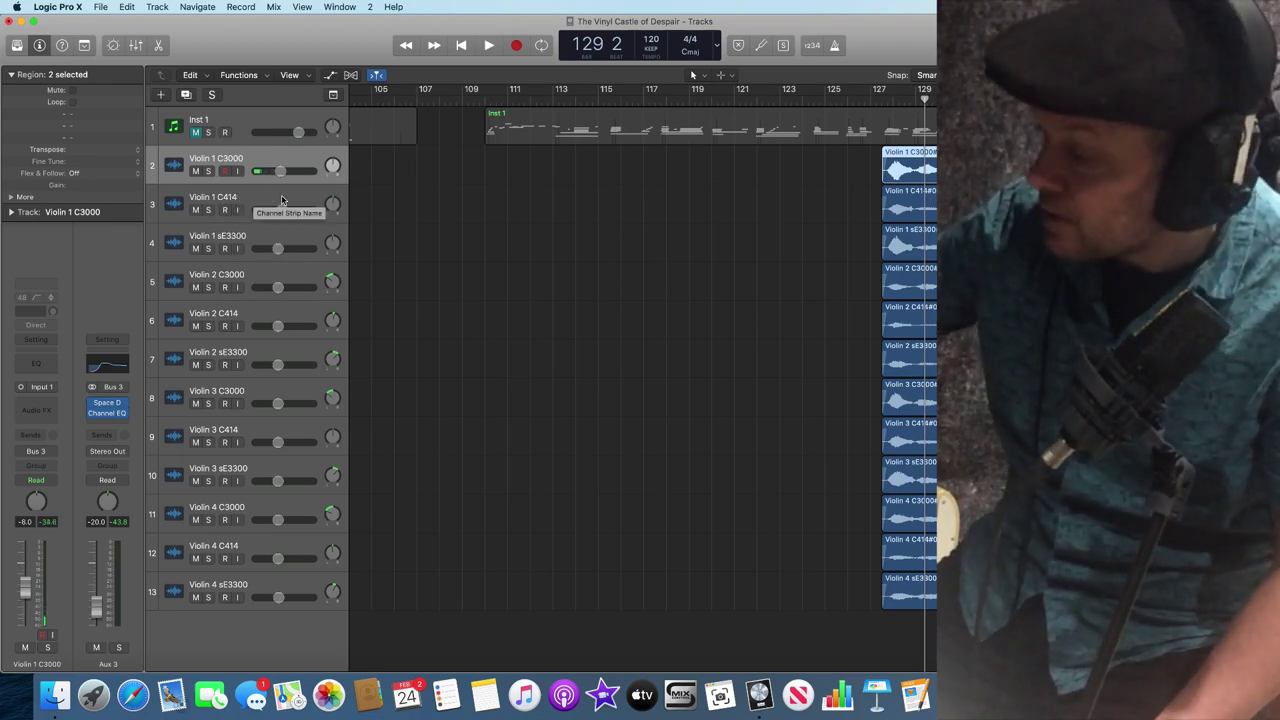
Step: Solo the Violin 1 C3000, C414 and sE3300 takes, play them together from bar 127, then clear all three solos
{"action": "key", "text": "comma"}
{"action": "key", "text": "comma"}
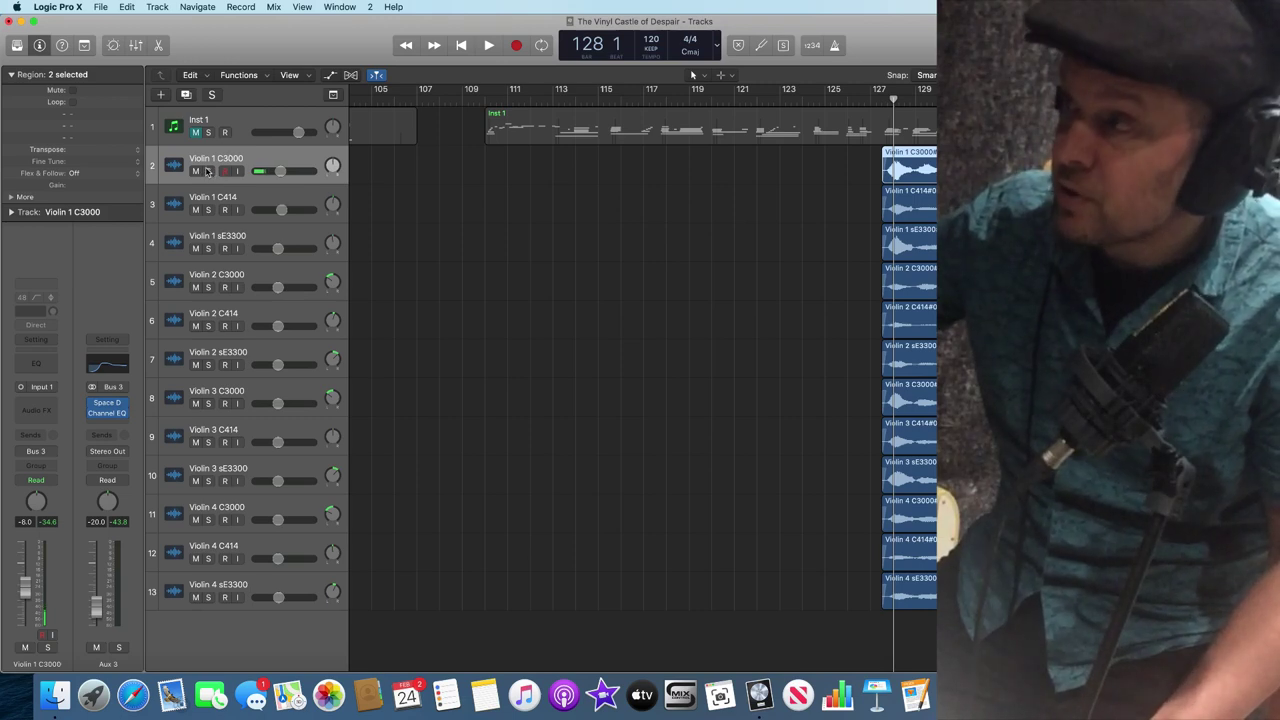
{"action": "left_click", "coordinate": [208, 171]}
{"action": "left_click", "coordinate": [208, 210]}
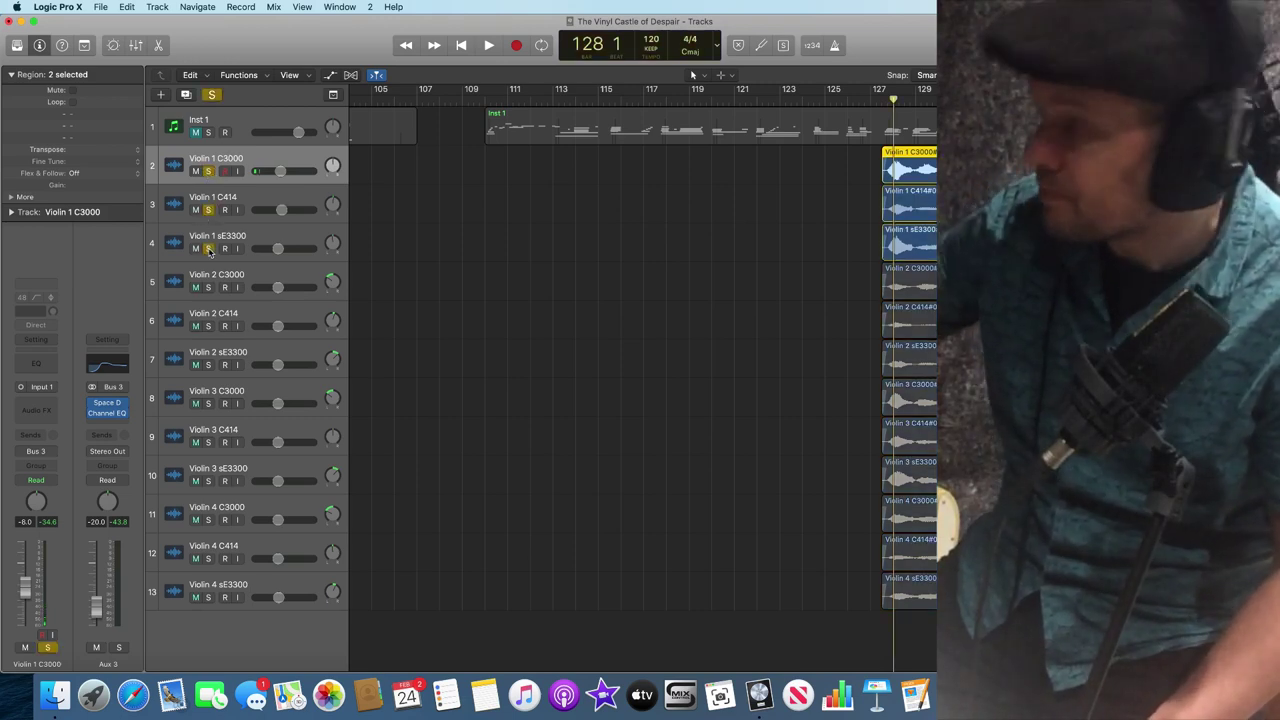
{"action": "key", "text": "comma"}
{"action": "key", "text": "space"}
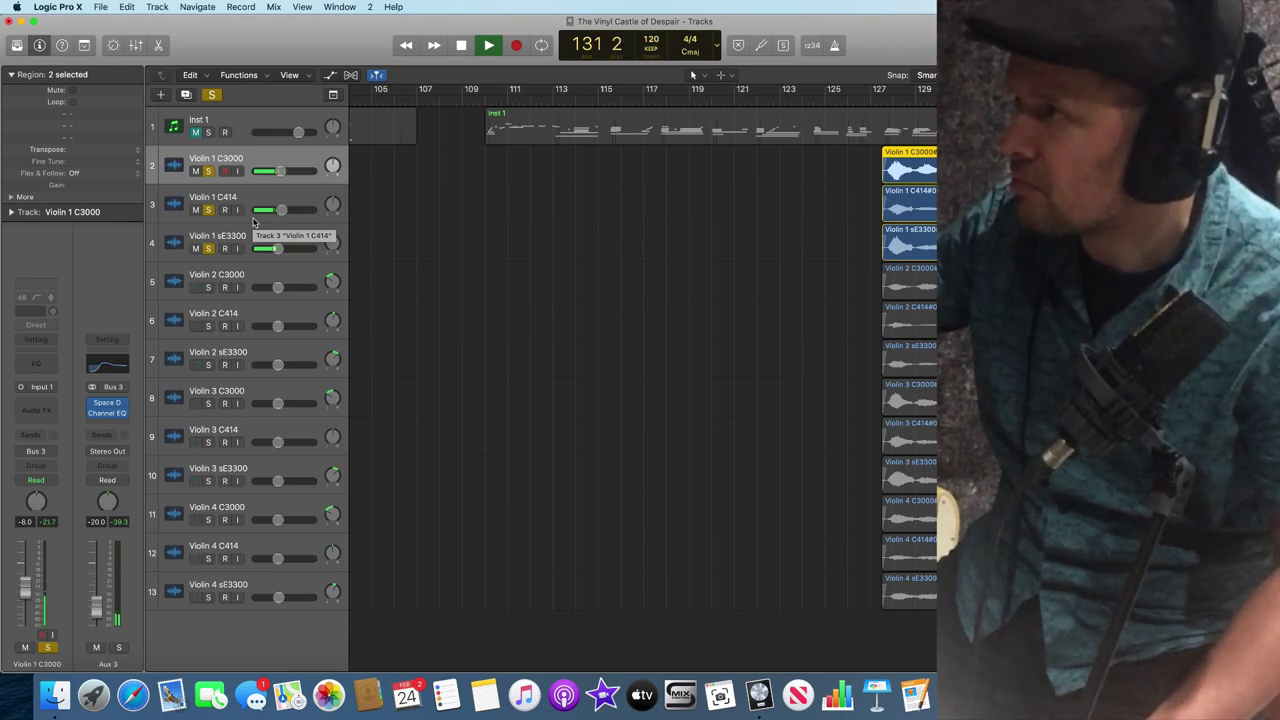
{"action": "key", "text": "space"}
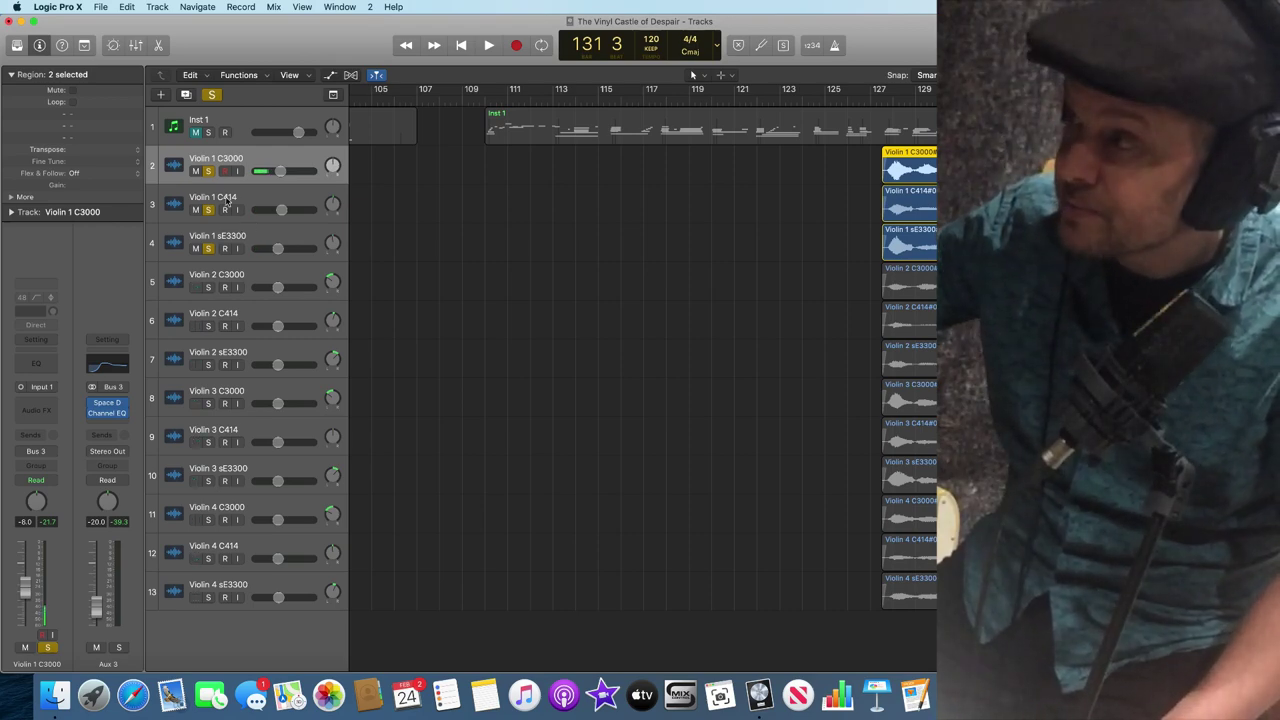
{"action": "left_click", "coordinate": [209, 172]}
{"action": "left_click", "coordinate": [209, 210]}
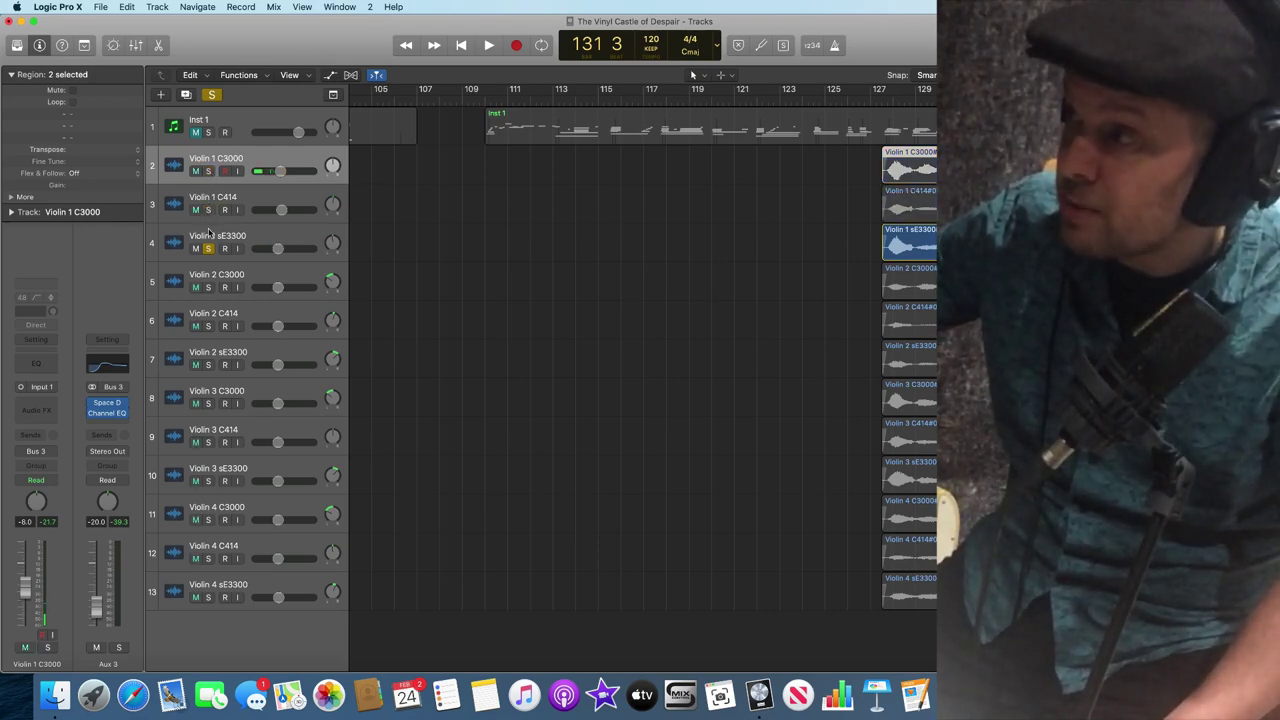
{"action": "left_click", "coordinate": [209, 249]}
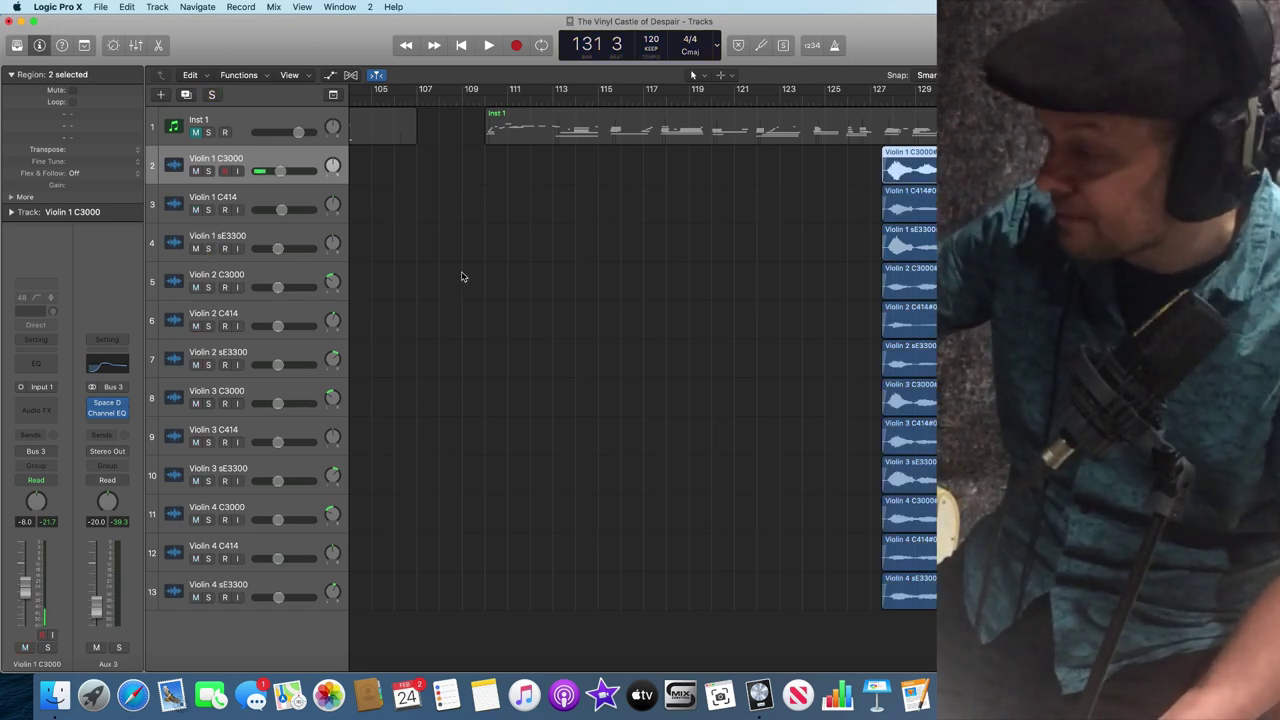
Step: Rewind to bar 128 and play all twelve violin tracks together with nothing soloed
{"action": "key", "text": "comma"}
{"action": "key", "text": "comma"}
{"action": "key", "text": "comma"}
{"action": "key", "text": "comma"}
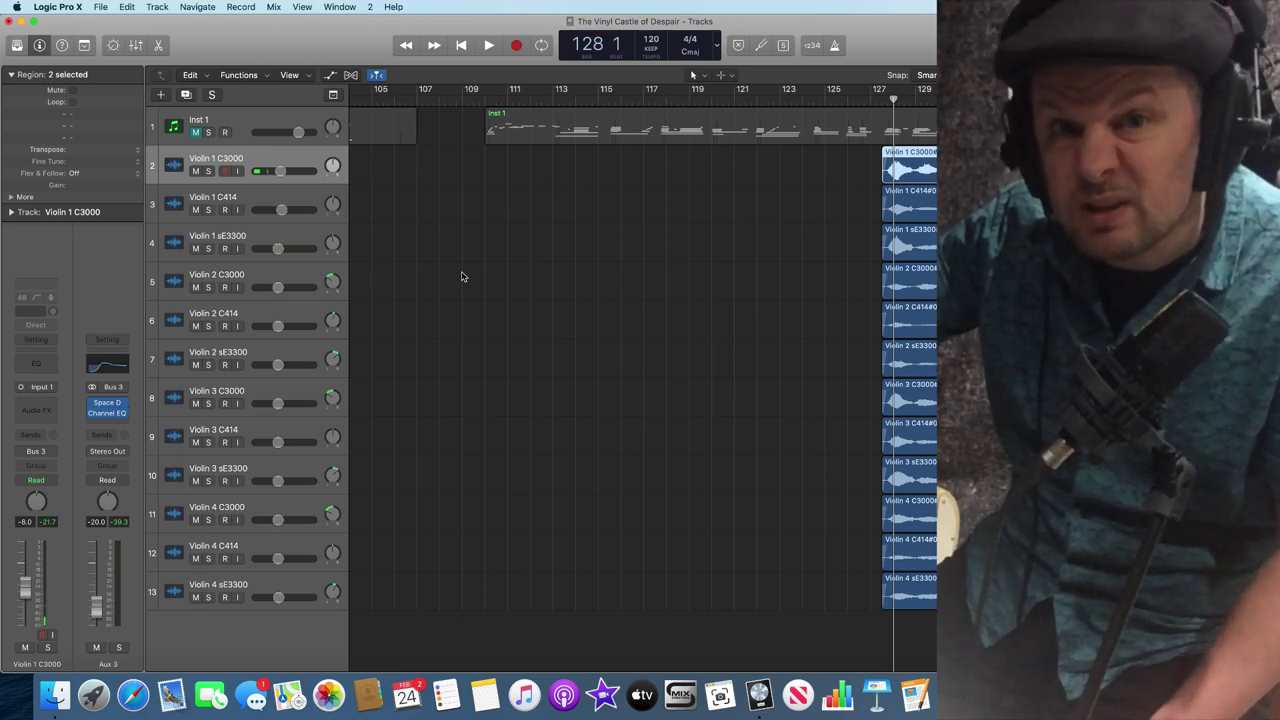
{"action": "key", "text": "space"}
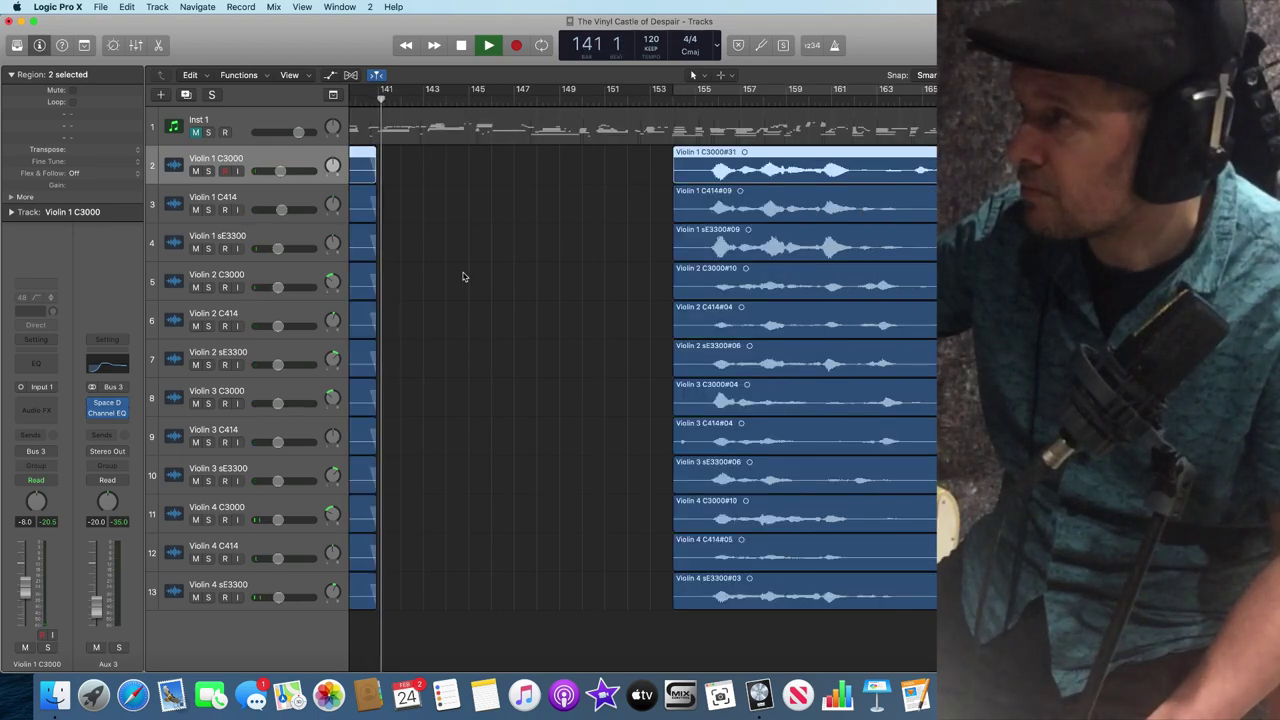
Step: Stop playback, jump ahead to bar 165 and play the takes from there
{"action": "key", "text": "space"}
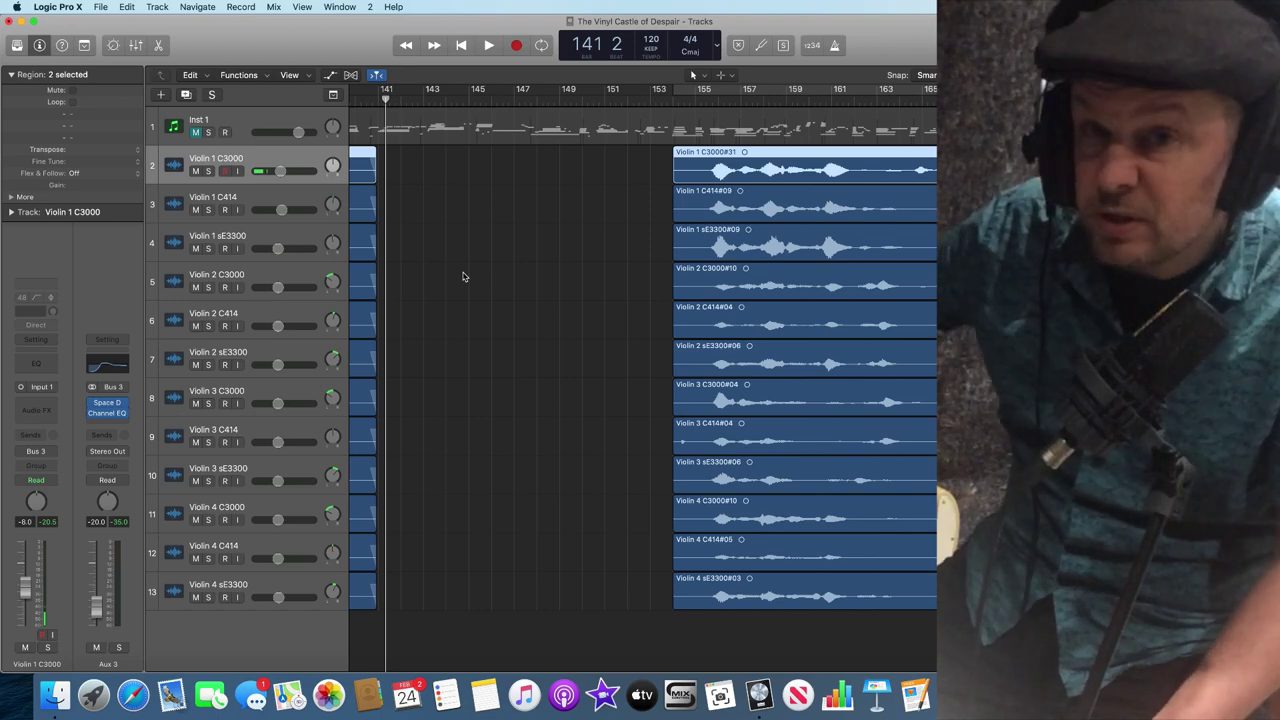
{"action": "key", "text": "shift+period"}
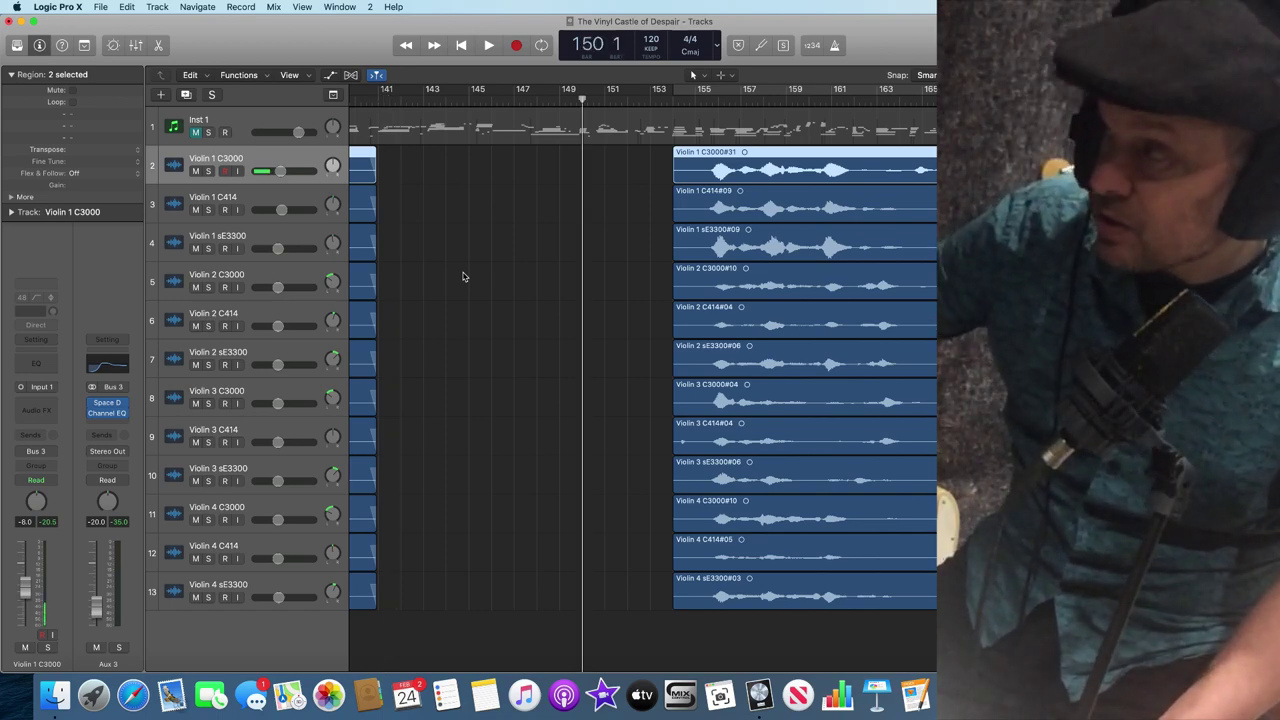
{"action": "key", "text": "shift+period"}
{"action": "key", "text": "comma"}
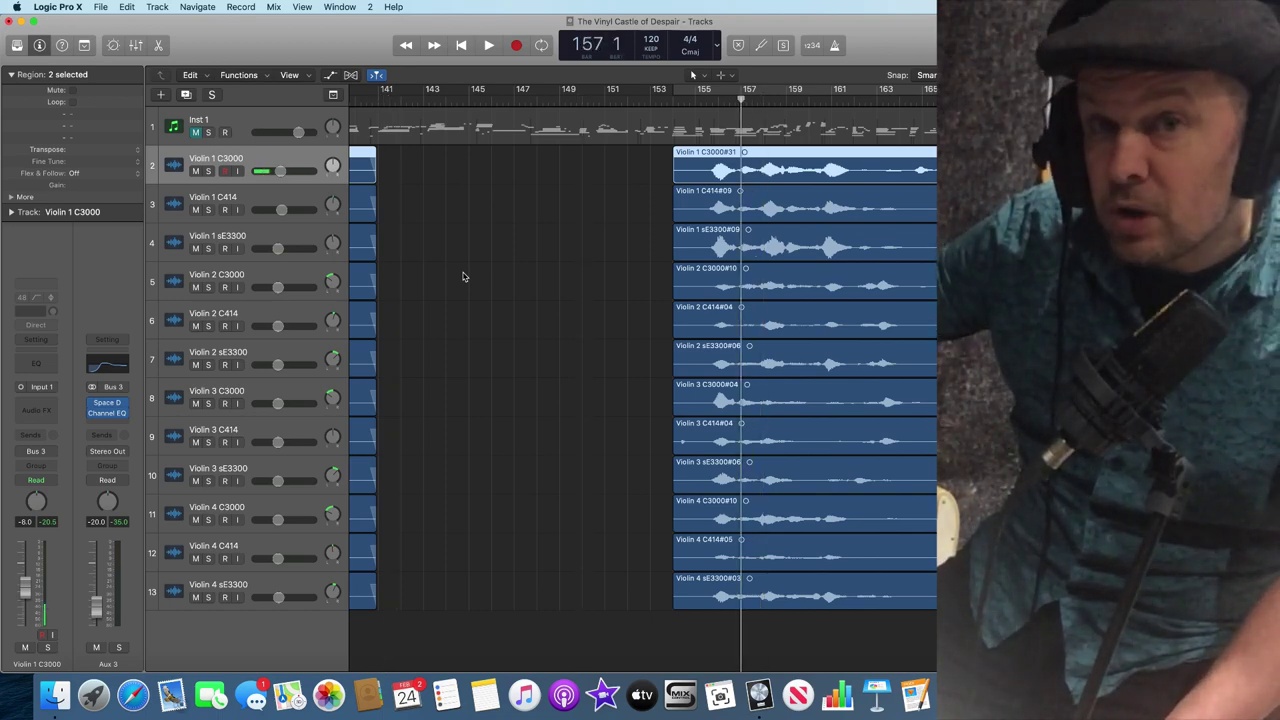
{"action": "key", "text": "period"}
{"action": "key", "text": "period"}
{"action": "key", "text": "period"}
{"action": "key", "text": "period"}
{"action": "key", "text": "period"}
{"action": "key", "text": "period"}
{"action": "key", "text": "period"}
{"action": "key", "text": "period"}
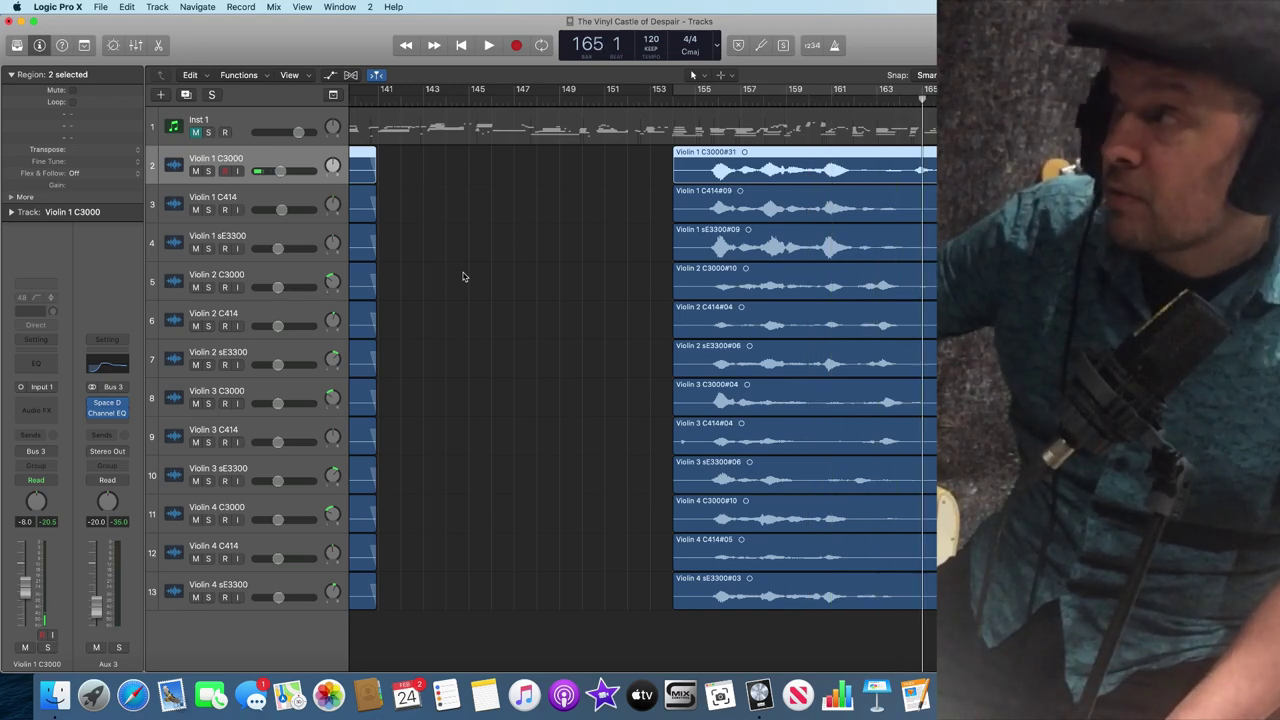
{"action": "key", "text": "space"}
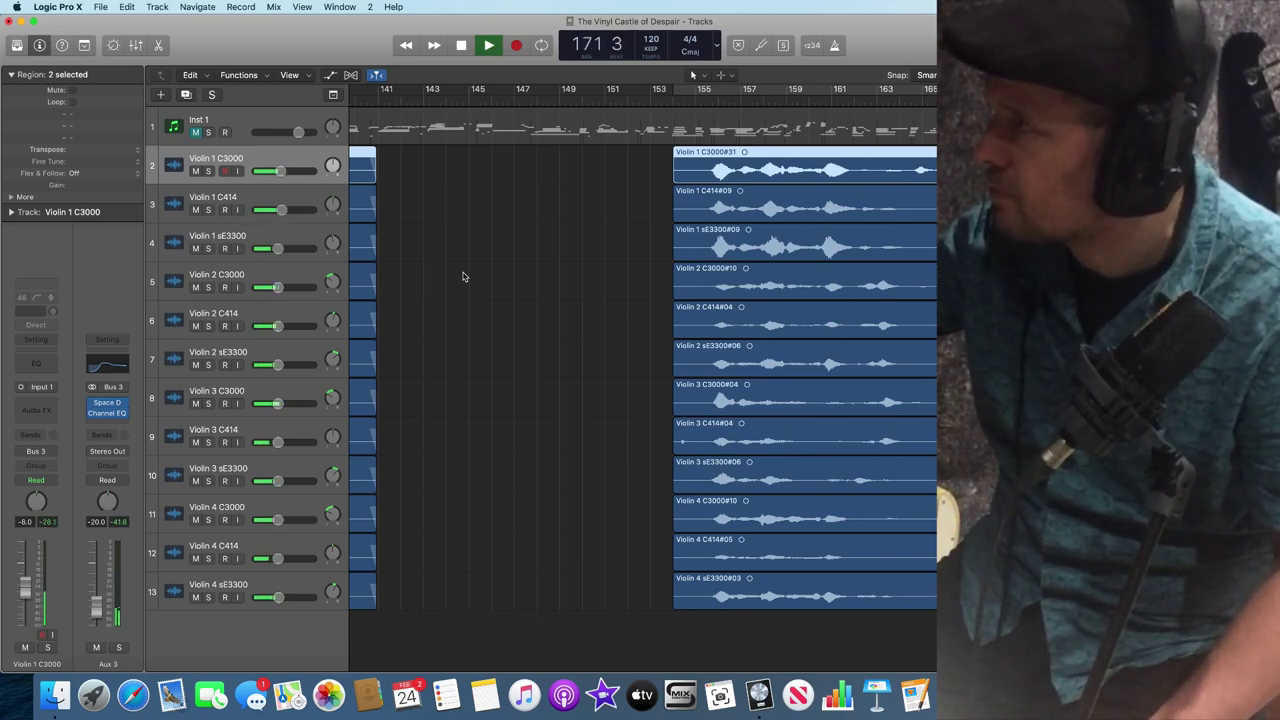
{"action": "key", "text": "space"}
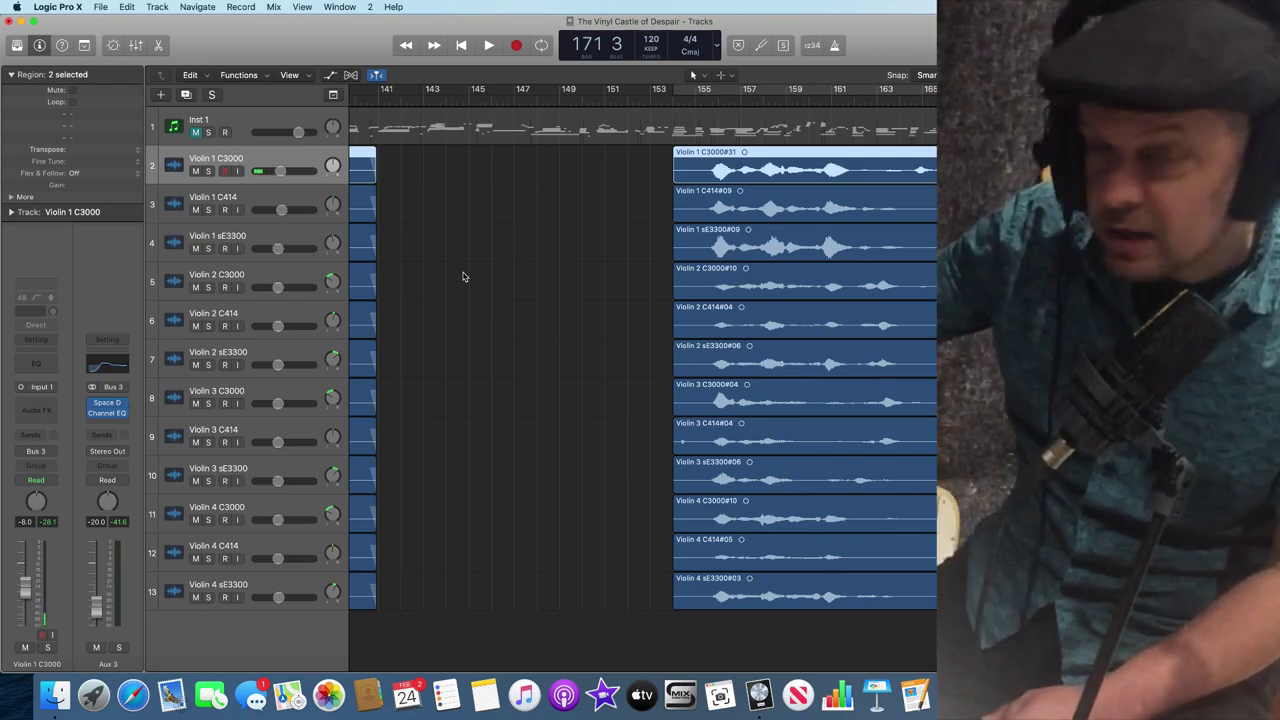
Step: Rewind to bar 154, play briefly, and stop at bar 155 beat 3
{"action": "key", "text": "comma"}
{"action": "key", "text": "comma"}
{"action": "key", "text": "comma"}
{"action": "key", "text": "comma"}
{"action": "key", "text": "comma"}
{"action": "key", "text": "comma"}
{"action": "key", "text": "comma"}
{"action": "key", "text": "comma"}
{"action": "key", "text": "comma"}
{"action": "key", "text": "comma"}
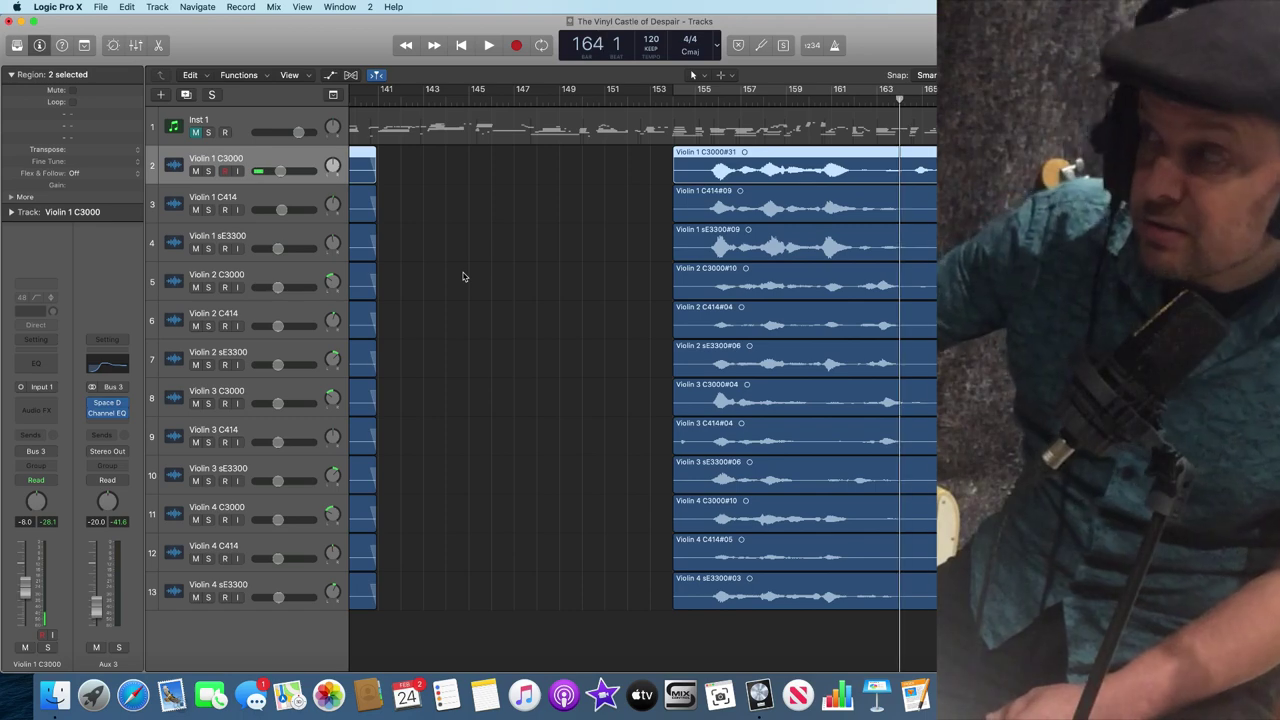
{"action": "key", "text": "comma"}
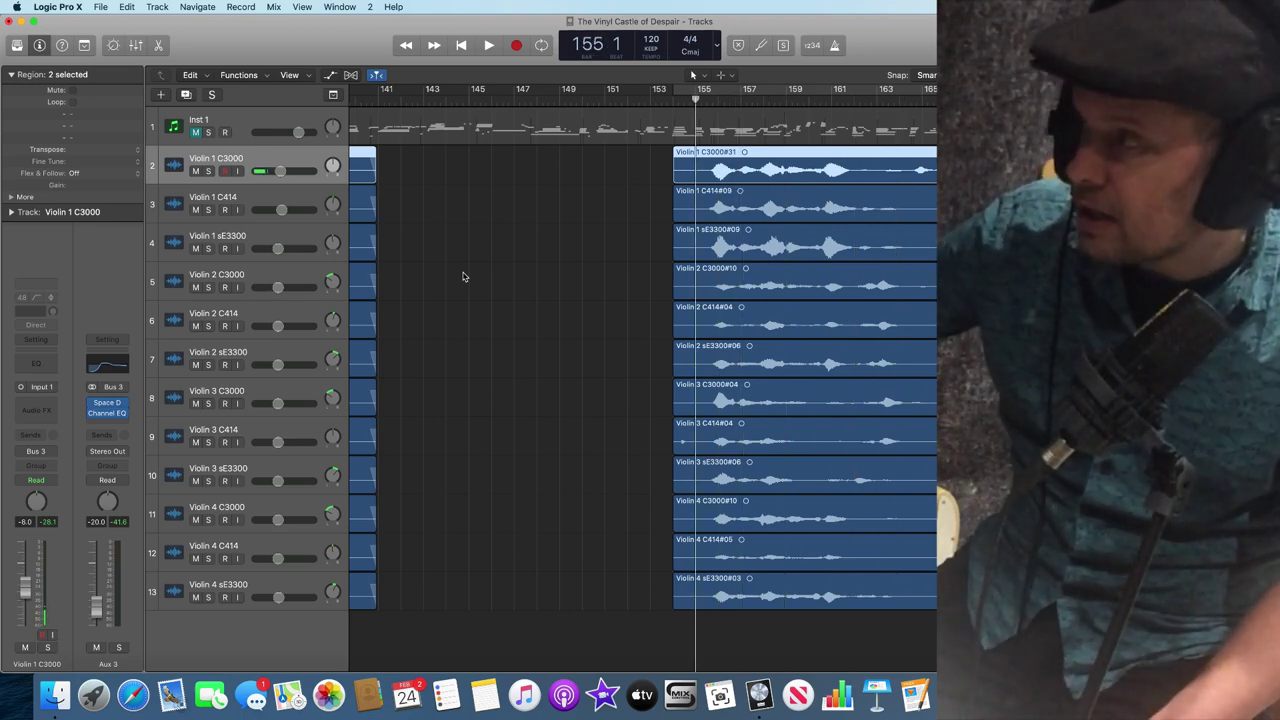
{"action": "key", "text": "comma"}
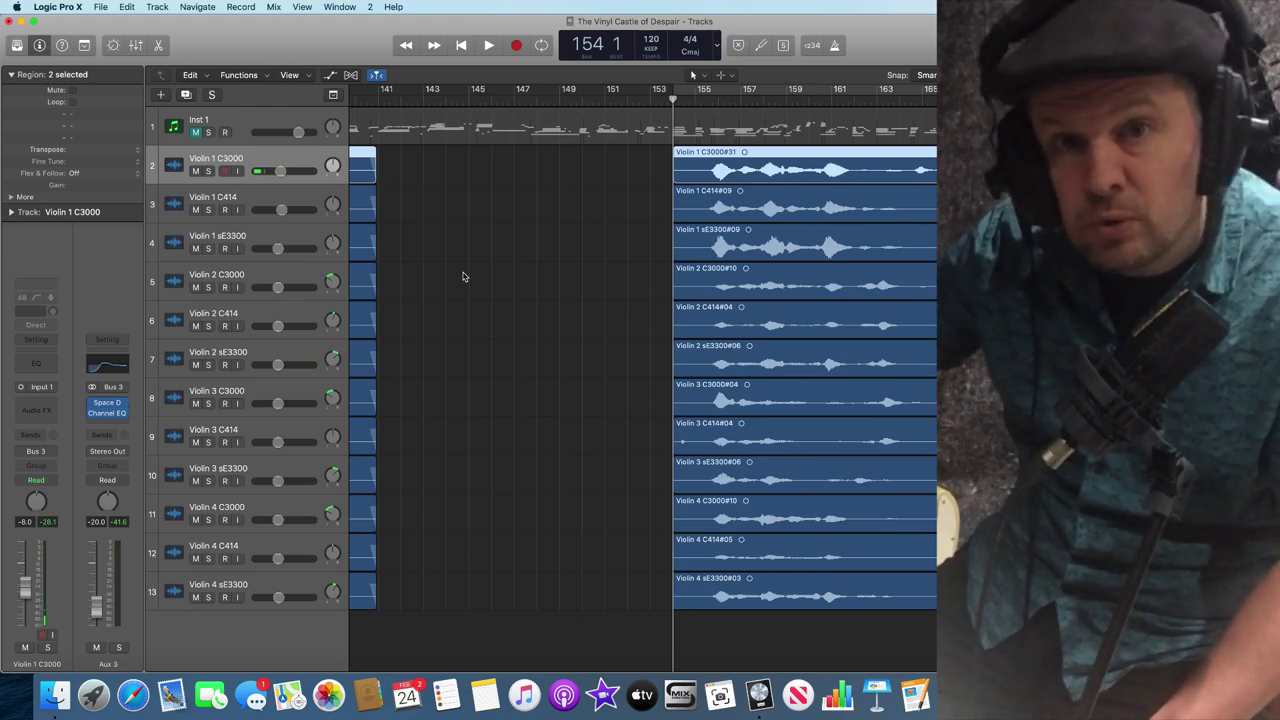
{"action": "key", "text": "space"}
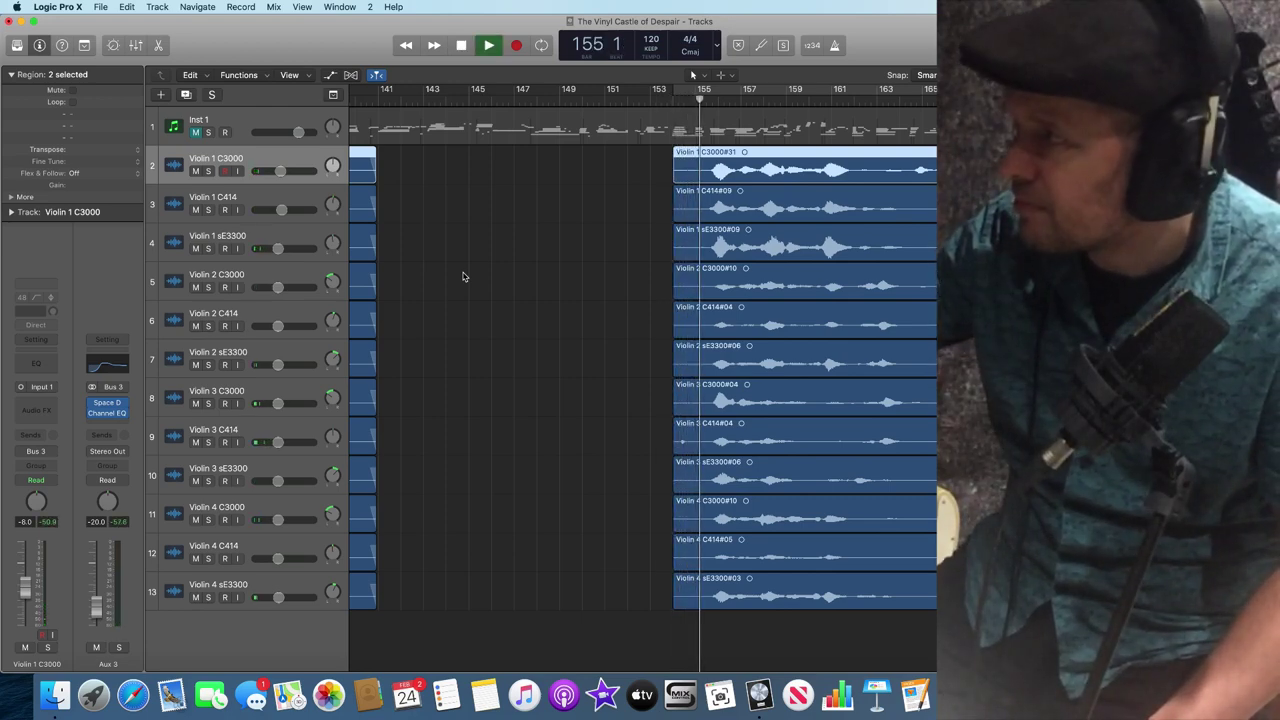
{"action": "key", "text": "space"}
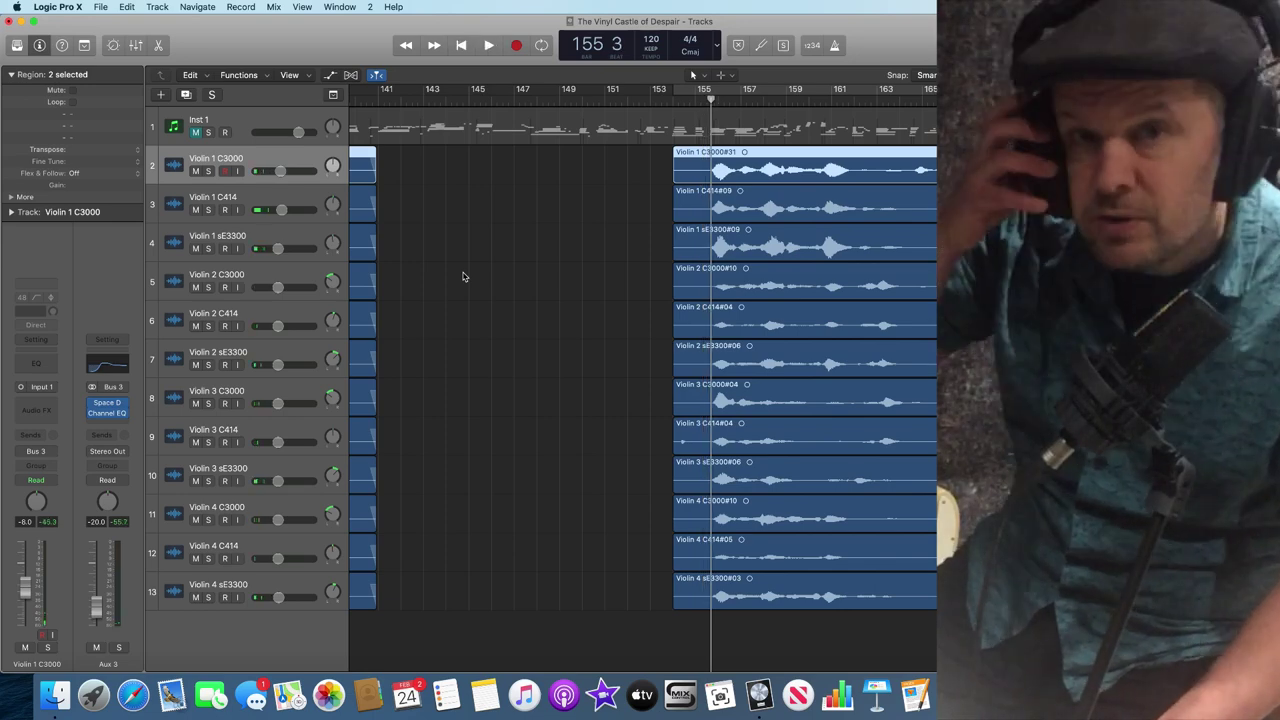
Step: Play the violin takes from bar 193 through to bar 200, then select all twelve regions
{"action": "key", "text": "period"}
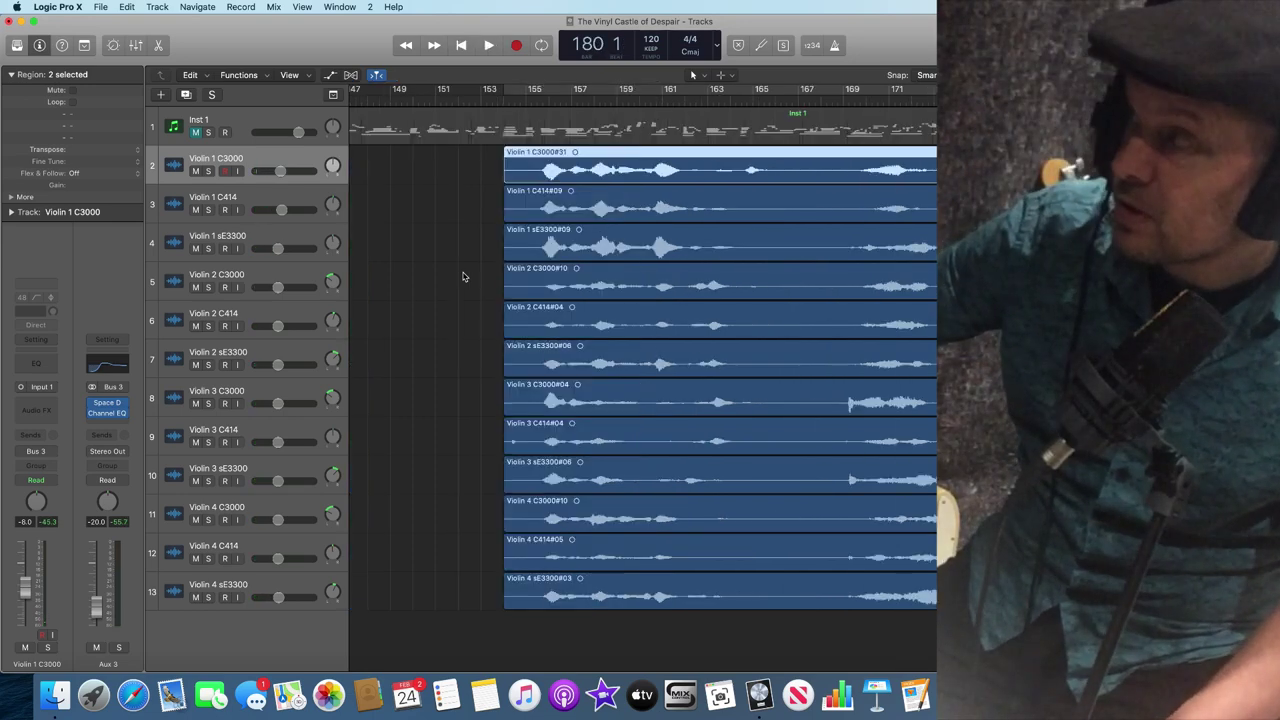
{"action": "key", "text": "shift+comma"}
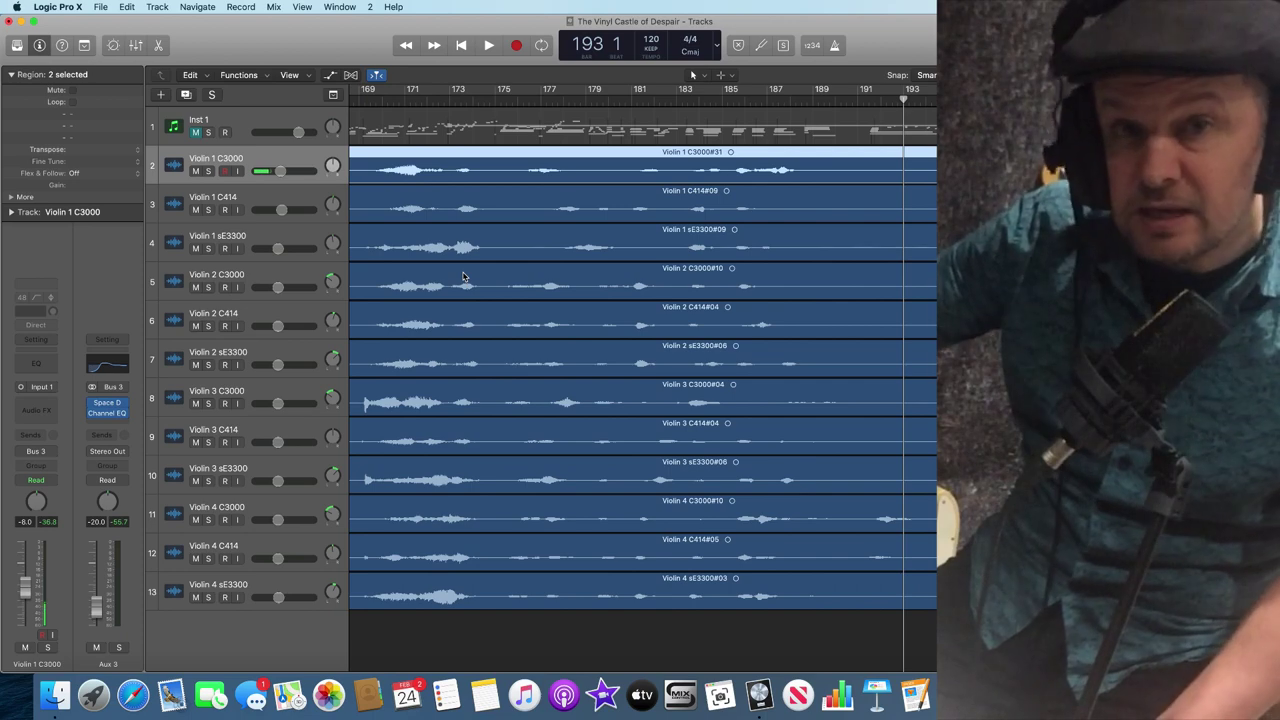
{"action": "key", "text": "space"}
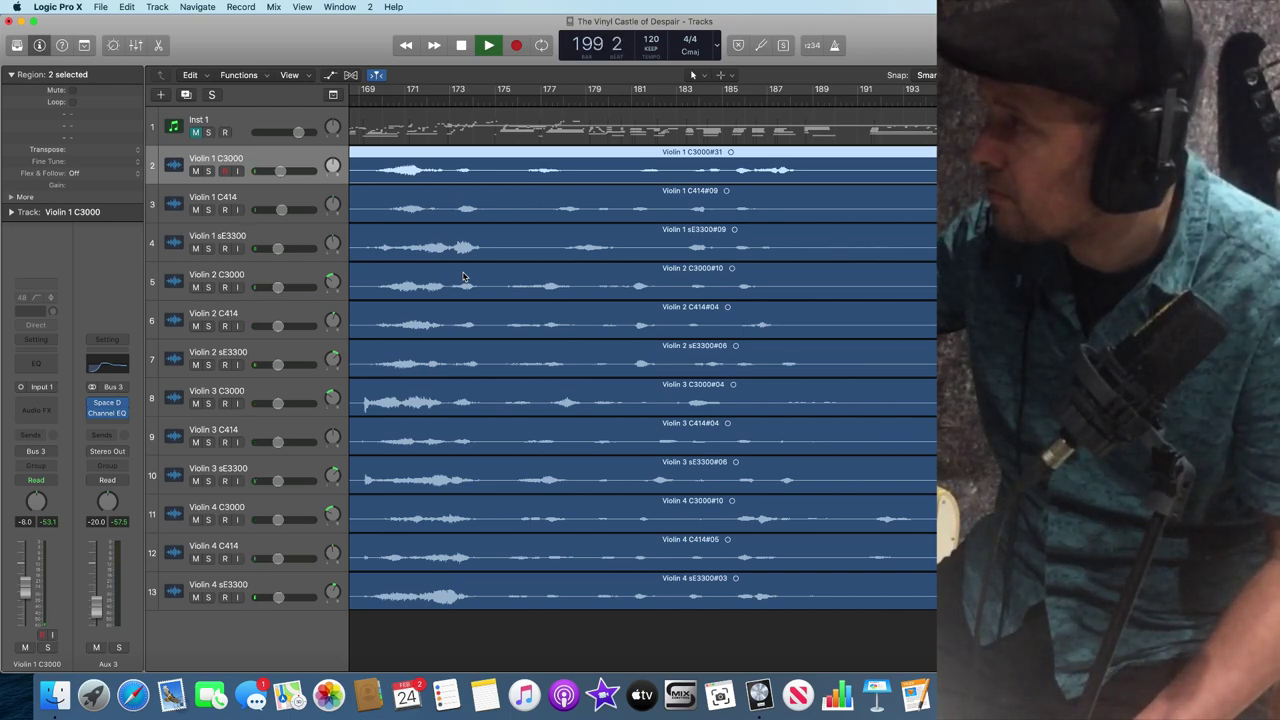
{"action": "key", "text": "space"}
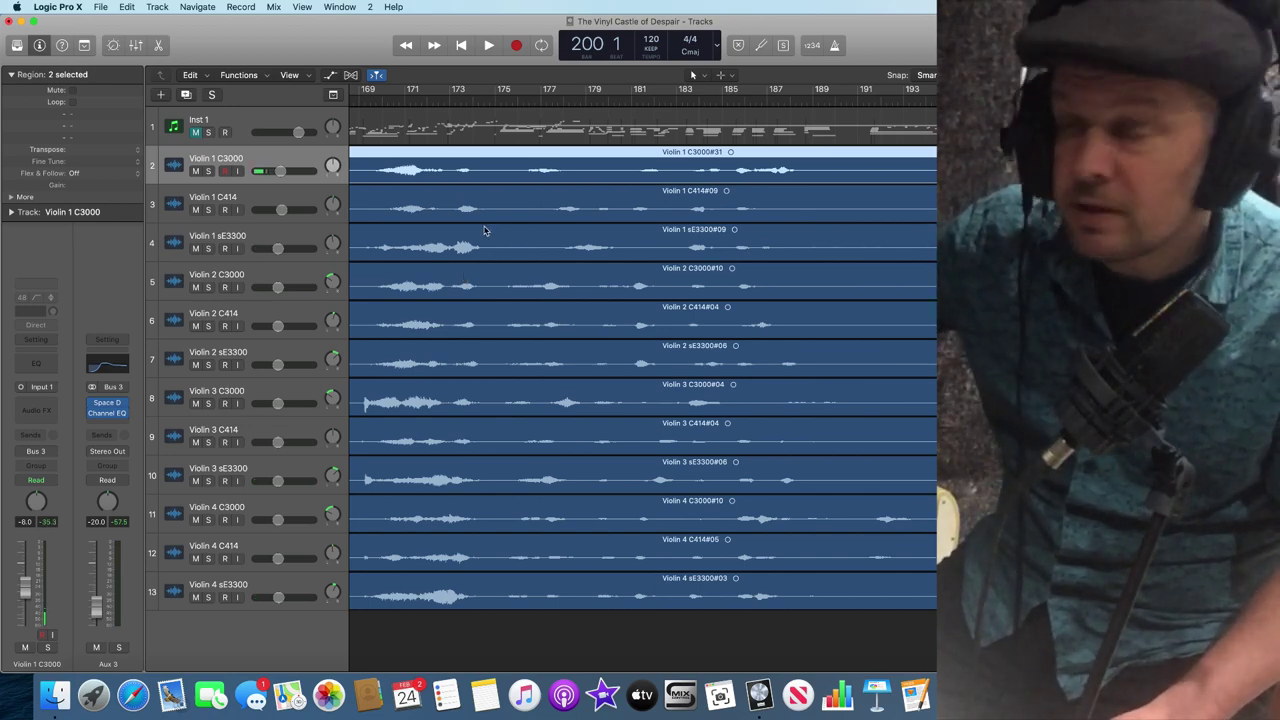
{"action": "key", "text": "super+a"}
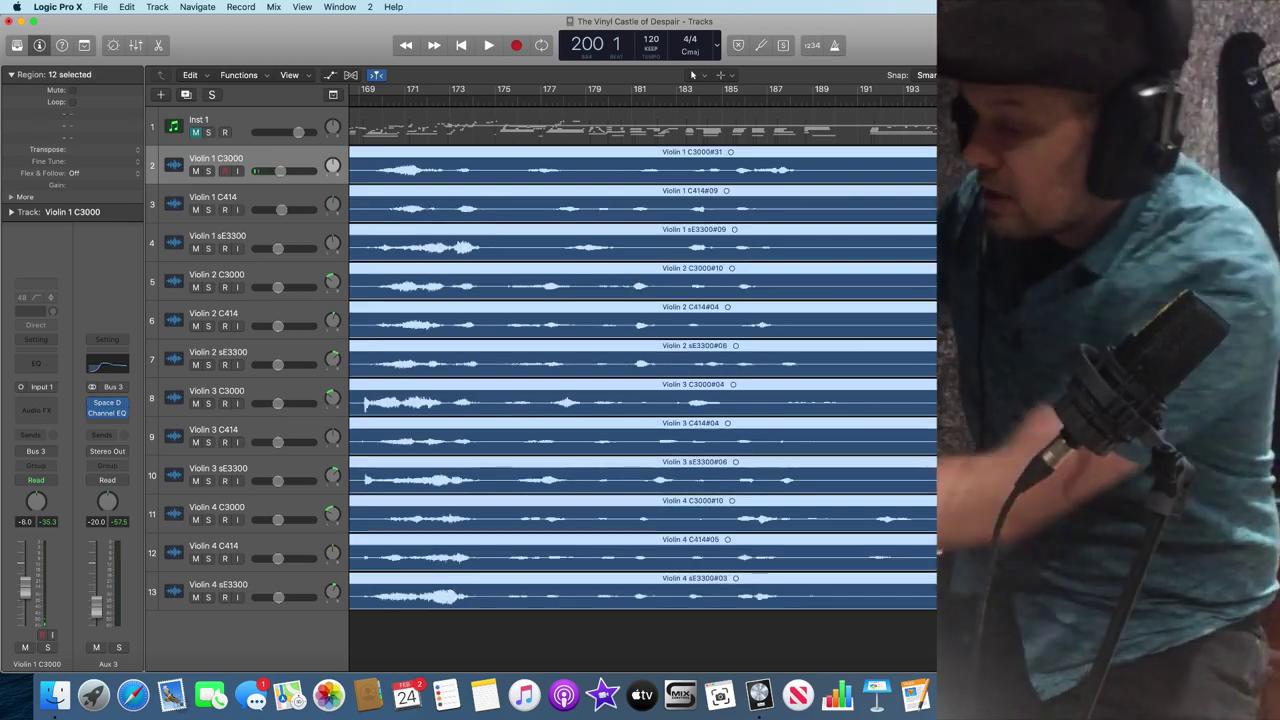
Step: Split all twelve violin regions at bar 200, reselect them, and play back the new ending
{"action": "key", "text": "super+Right"}
{"action": "key", "text": "super+Right"}
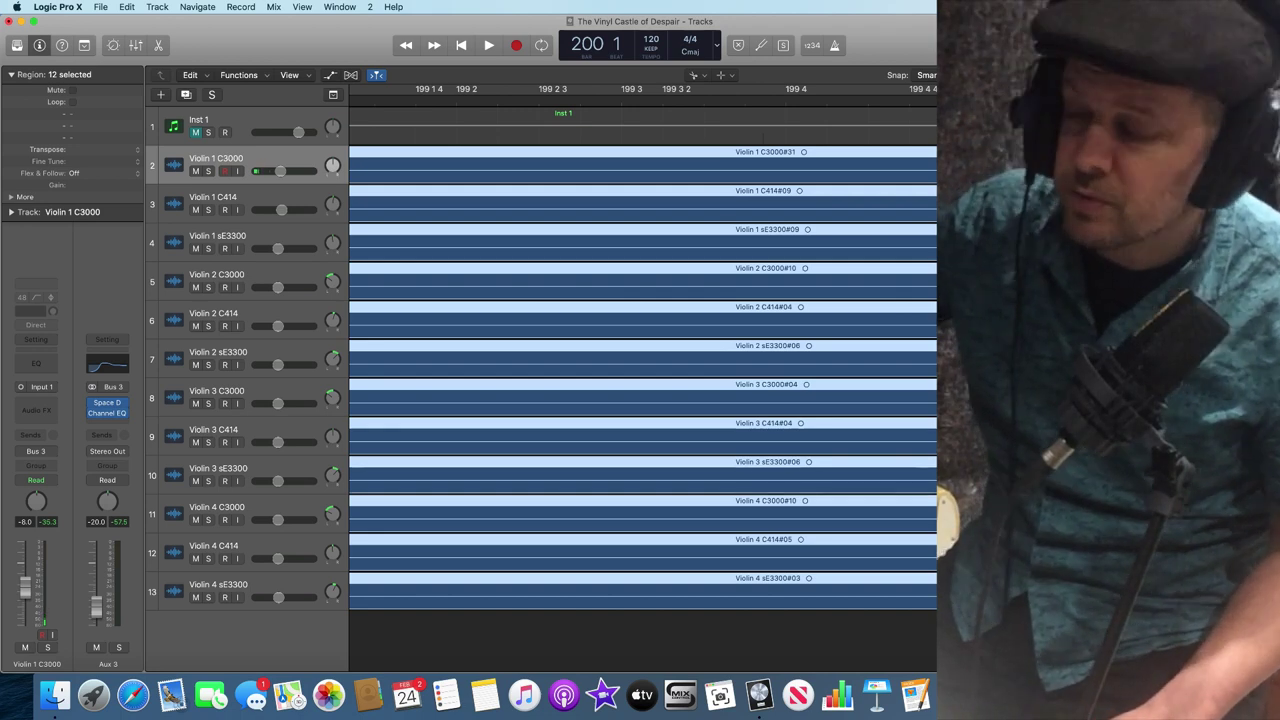
{"action": "key", "text": "super+t"}
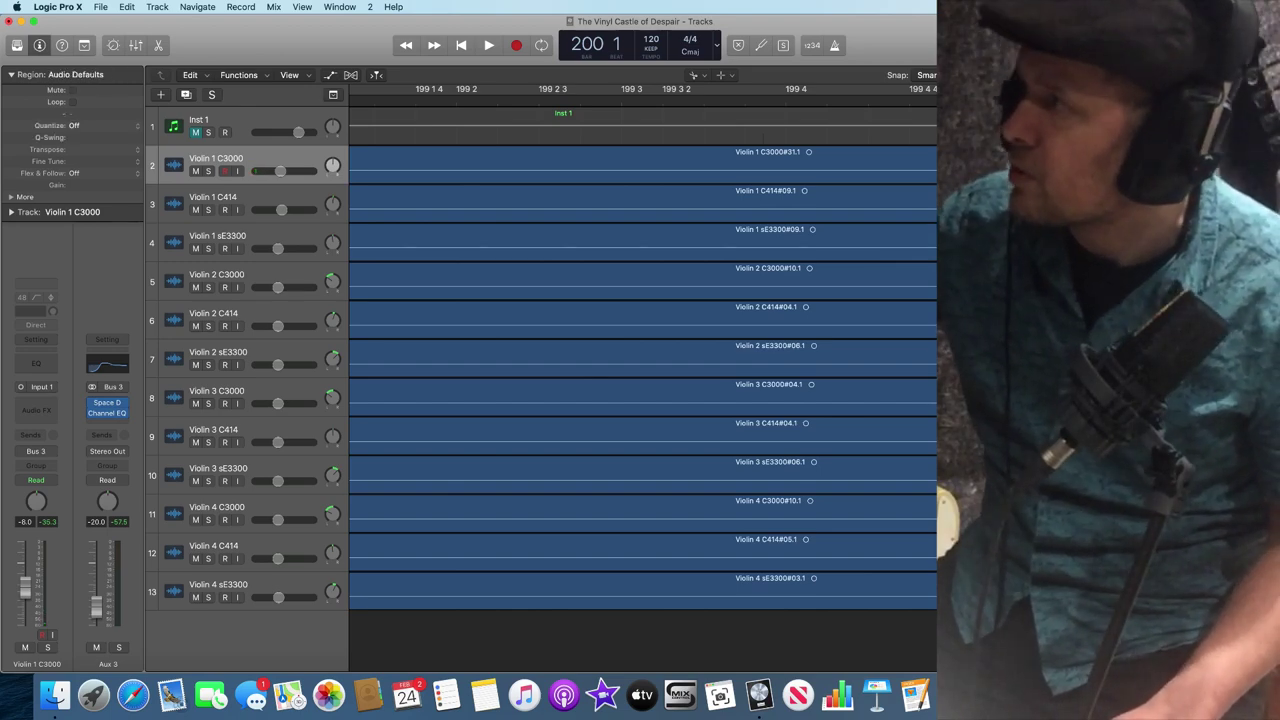
{"action": "key", "text": "super+a"}
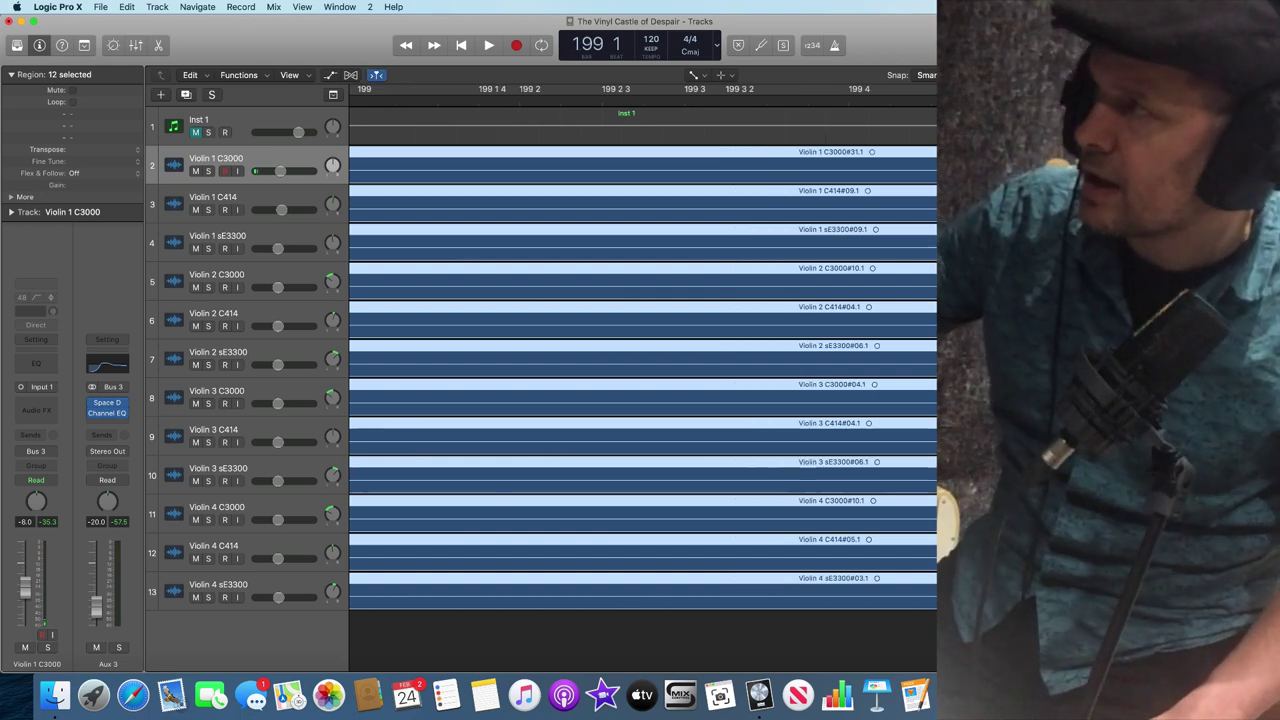
{"action": "key", "text": "space"}
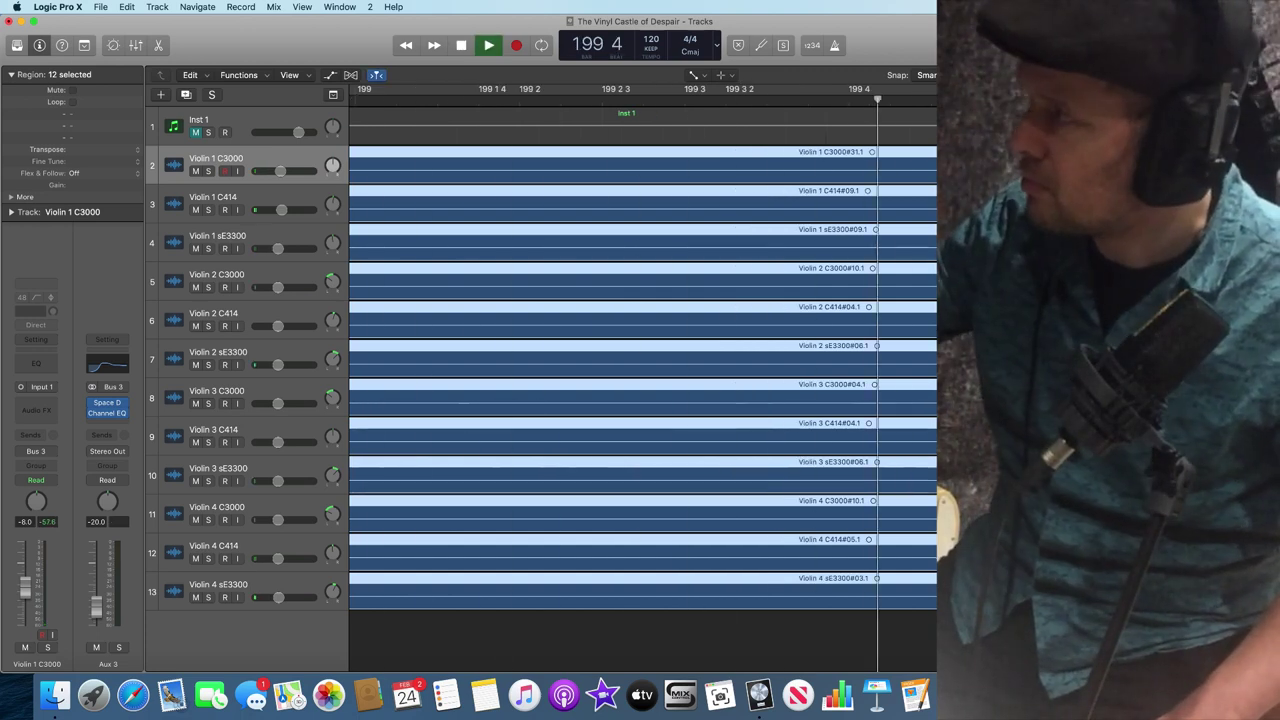
{"action": "key", "text": "space"}
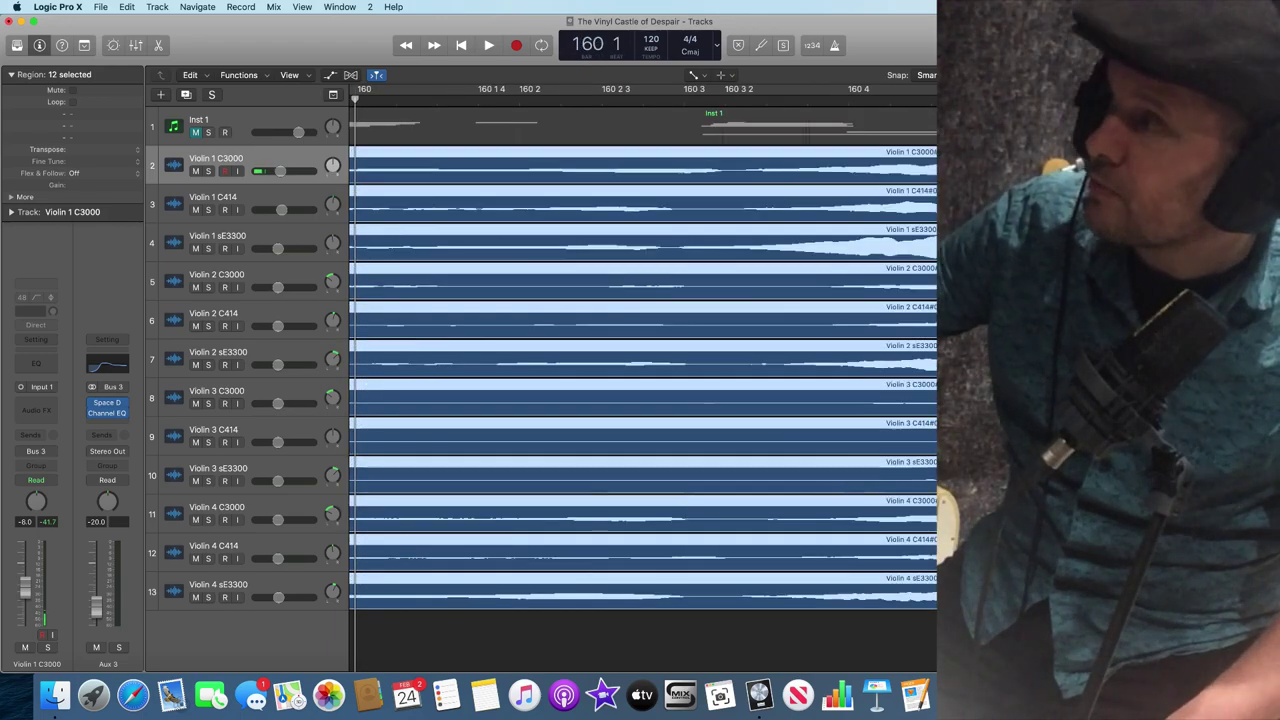
Step: Play the takes from just before they begin to locate where the first notes start
{"action": "key", "text": "comma"}
{"action": "key", "text": "comma"}
{"action": "key", "text": "comma"}
{"action": "key", "text": "comma"}
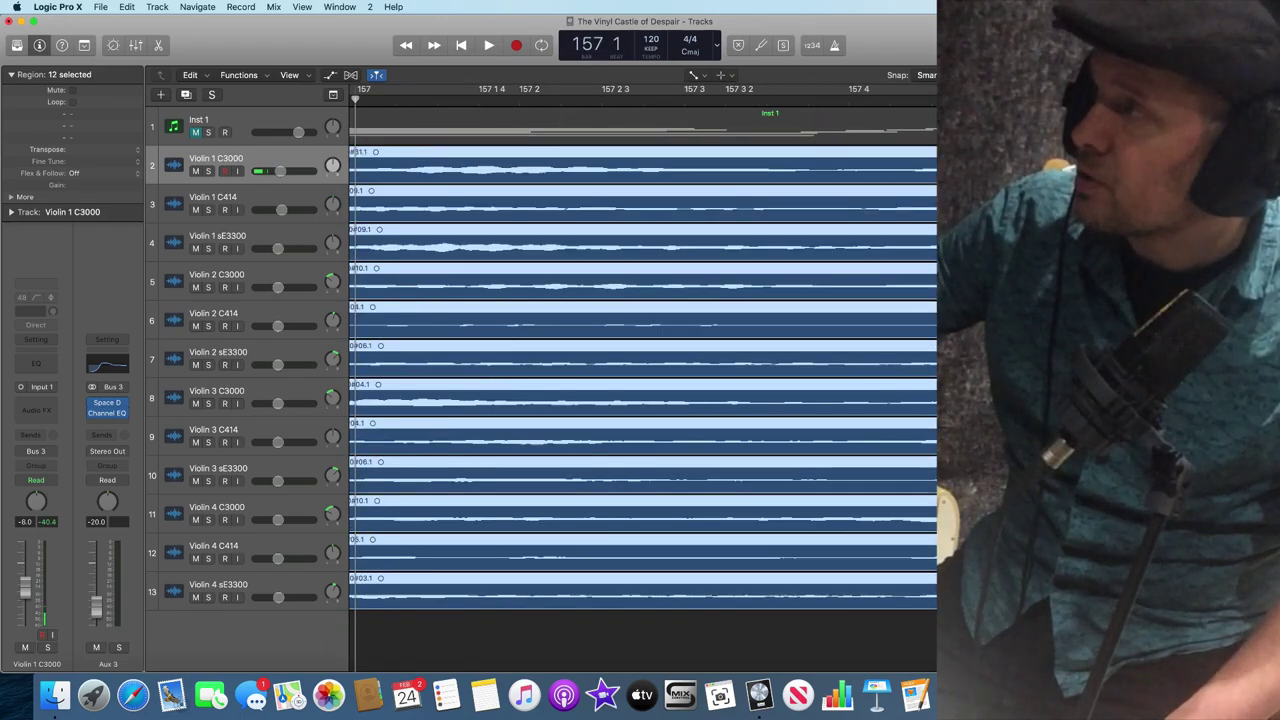
{"action": "key", "text": "comma"}
{"action": "key", "text": "comma"}
{"action": "key", "text": "period"}
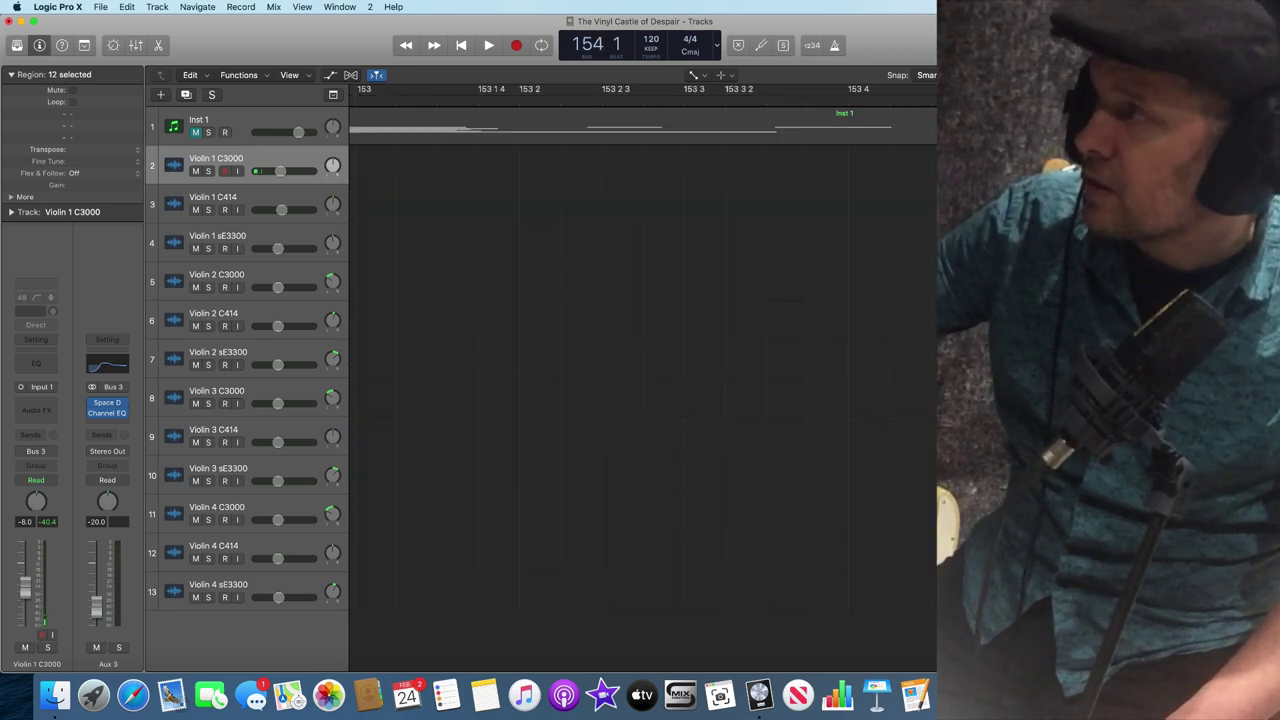
{"action": "key", "text": "space"}
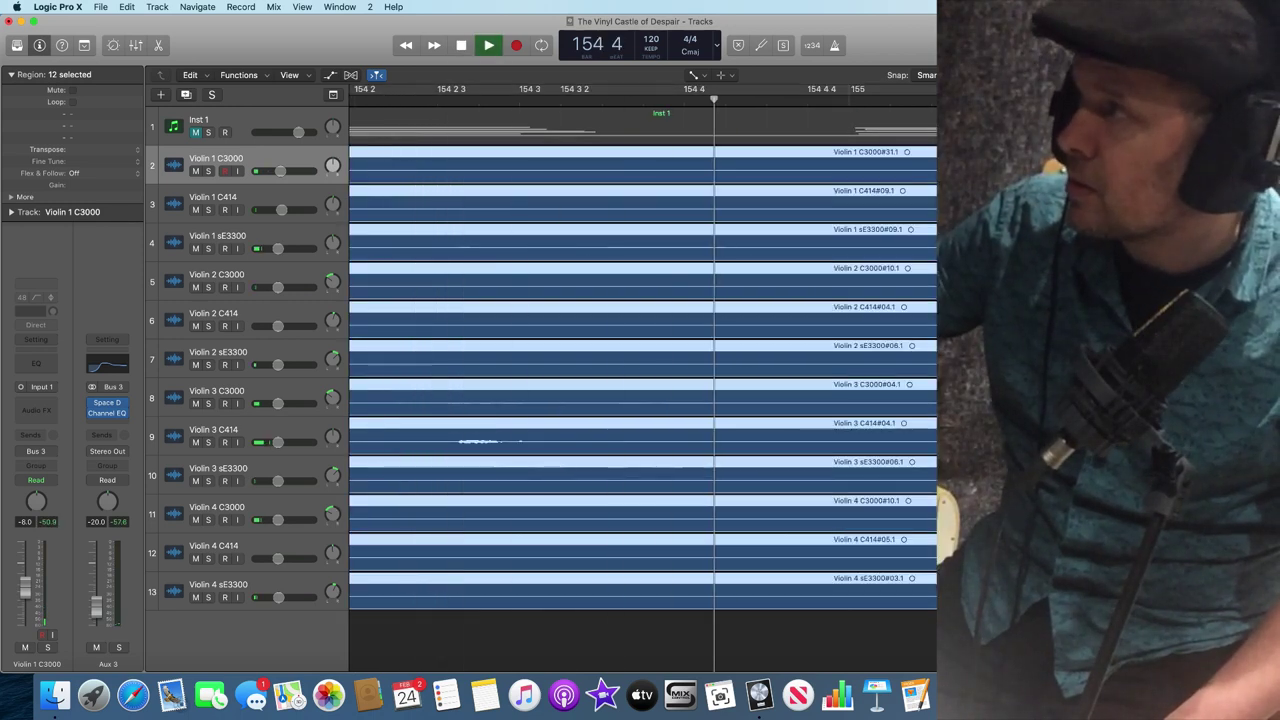
{"action": "key", "text": "space"}
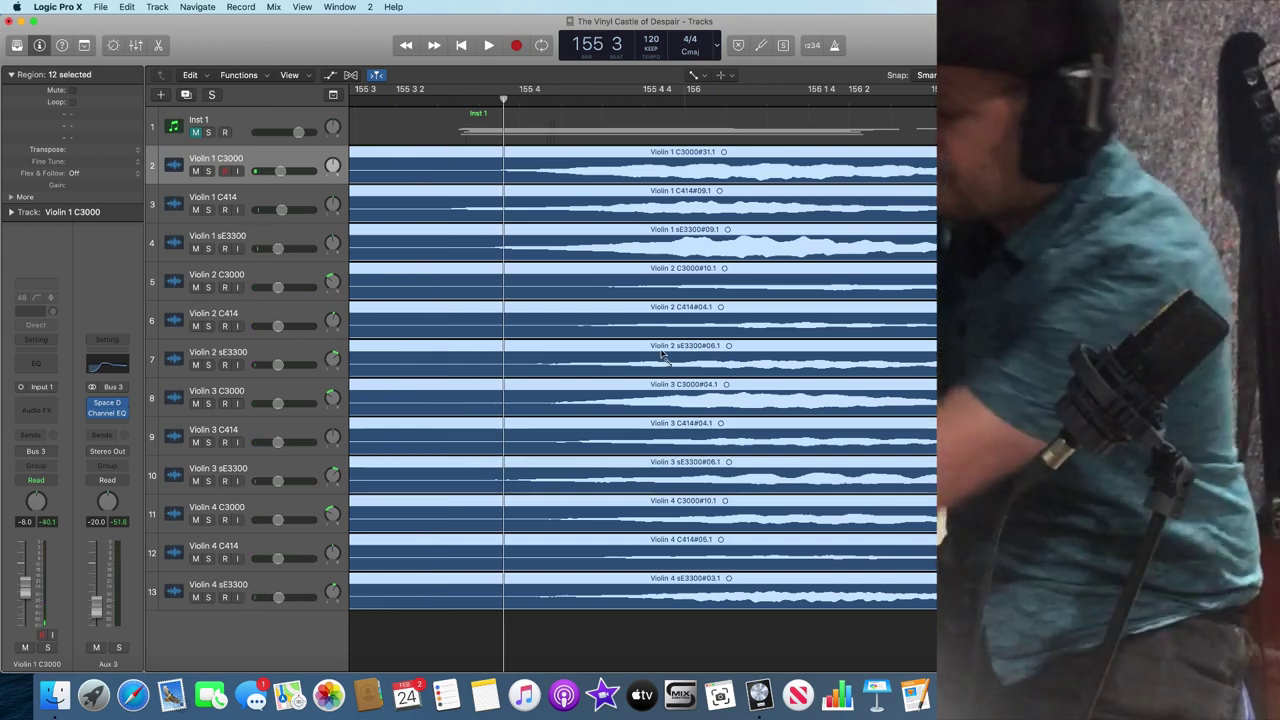
Step: Cut all twelve regions with the Scissors tool just before bar 155 3 and delete the silent left pieces
{"action": "key", "text": "t"}
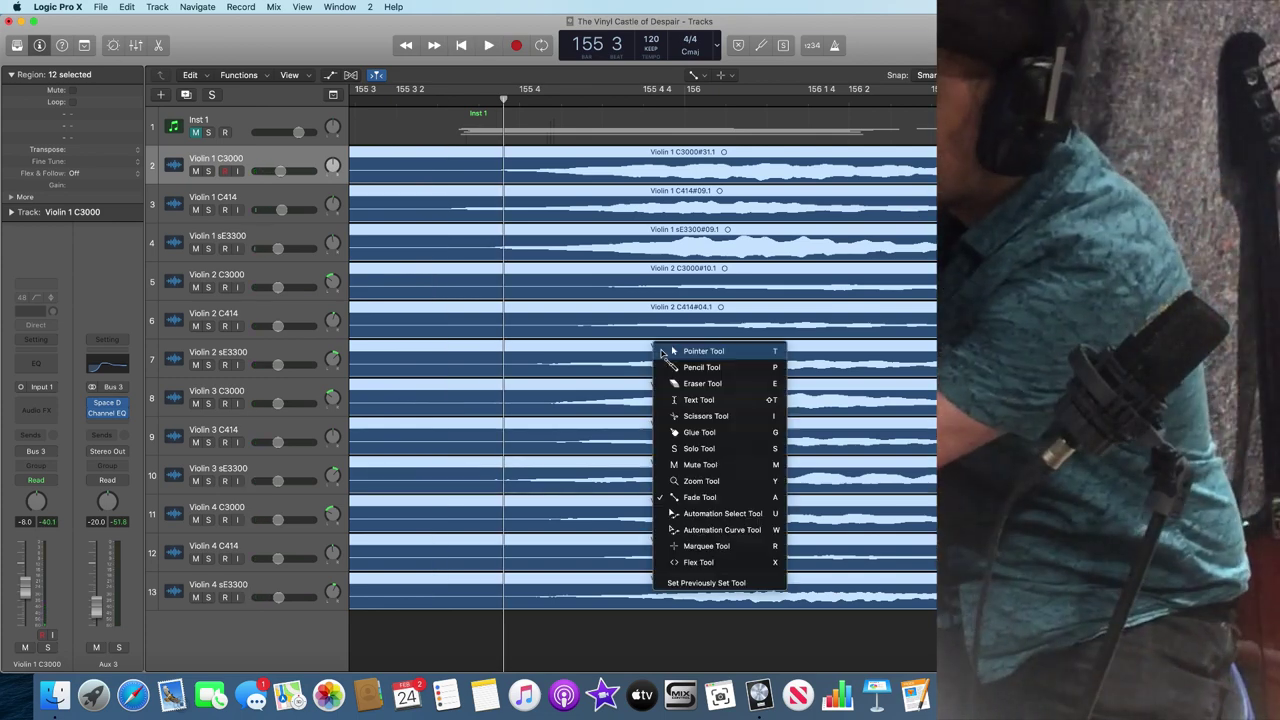
{"action": "left_click", "coordinate": [700, 415]}
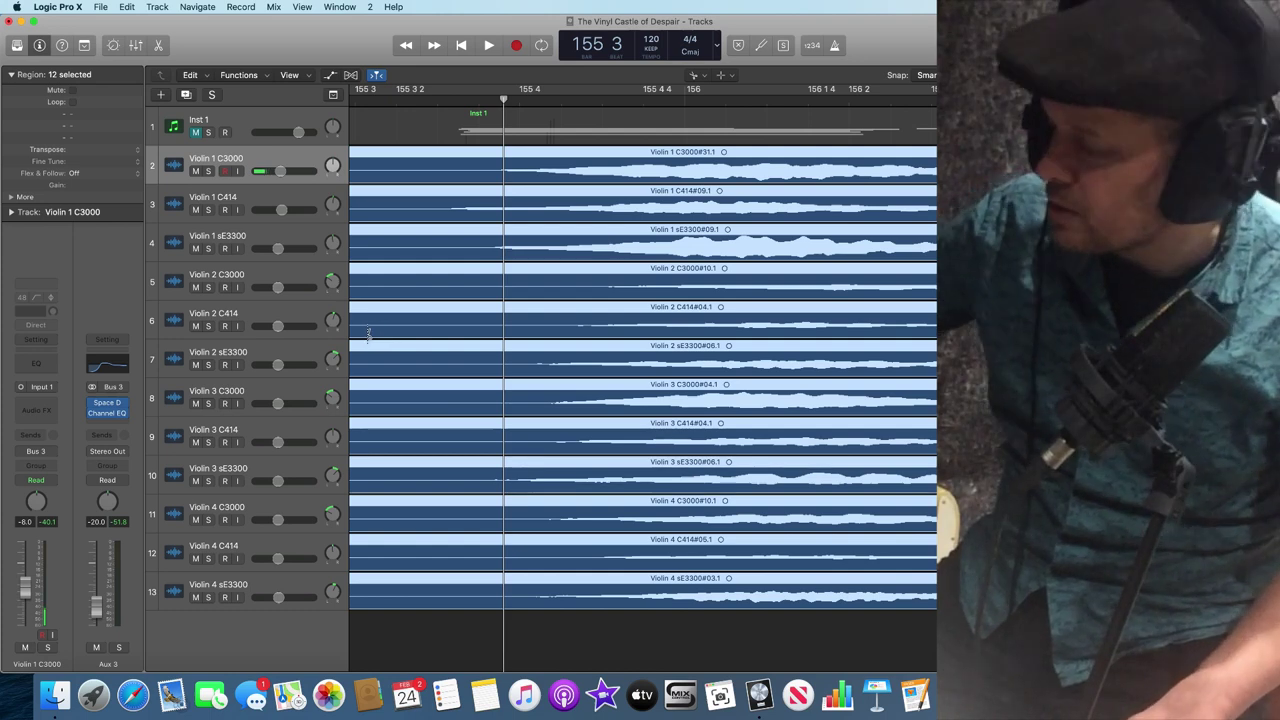
{"action": "scroll", "coordinate": [368, 333], "scroll_direction": "left", "scroll_amount": 2}
{"action": "scroll", "coordinate": [368, 333], "scroll_direction": "left", "scroll_amount": 7}
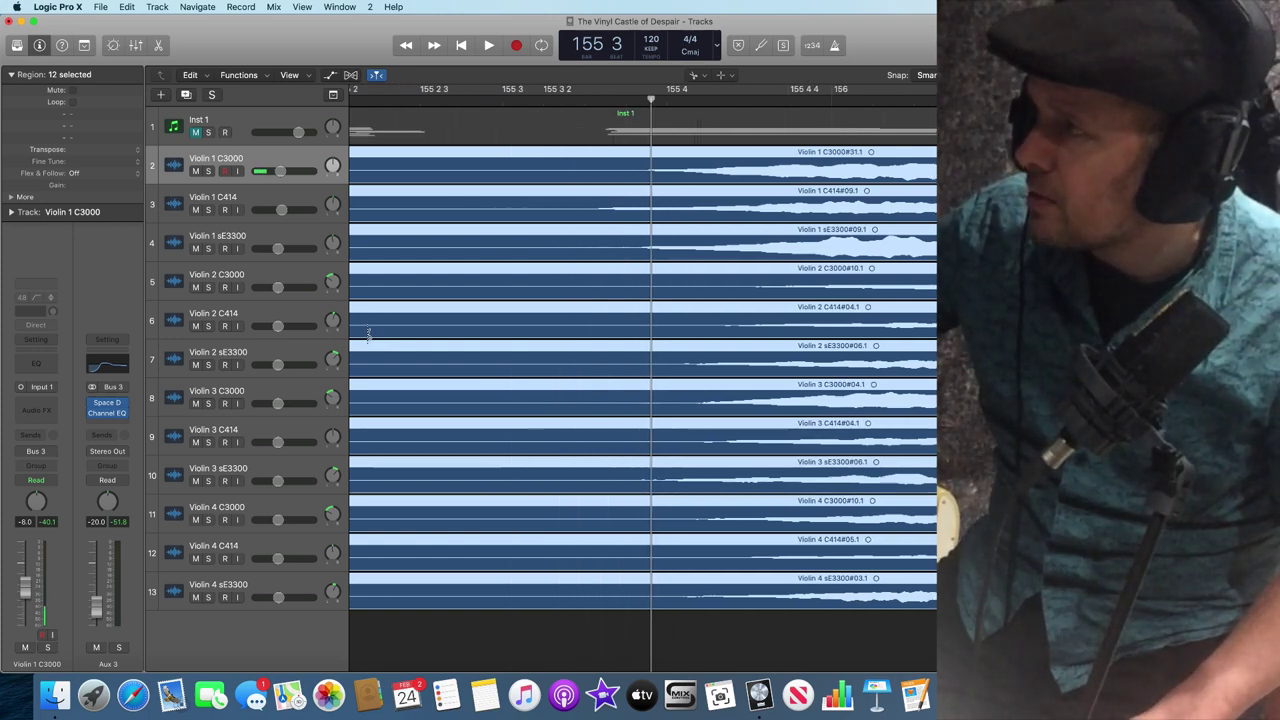
{"action": "left_click", "coordinate": [490, 315]}
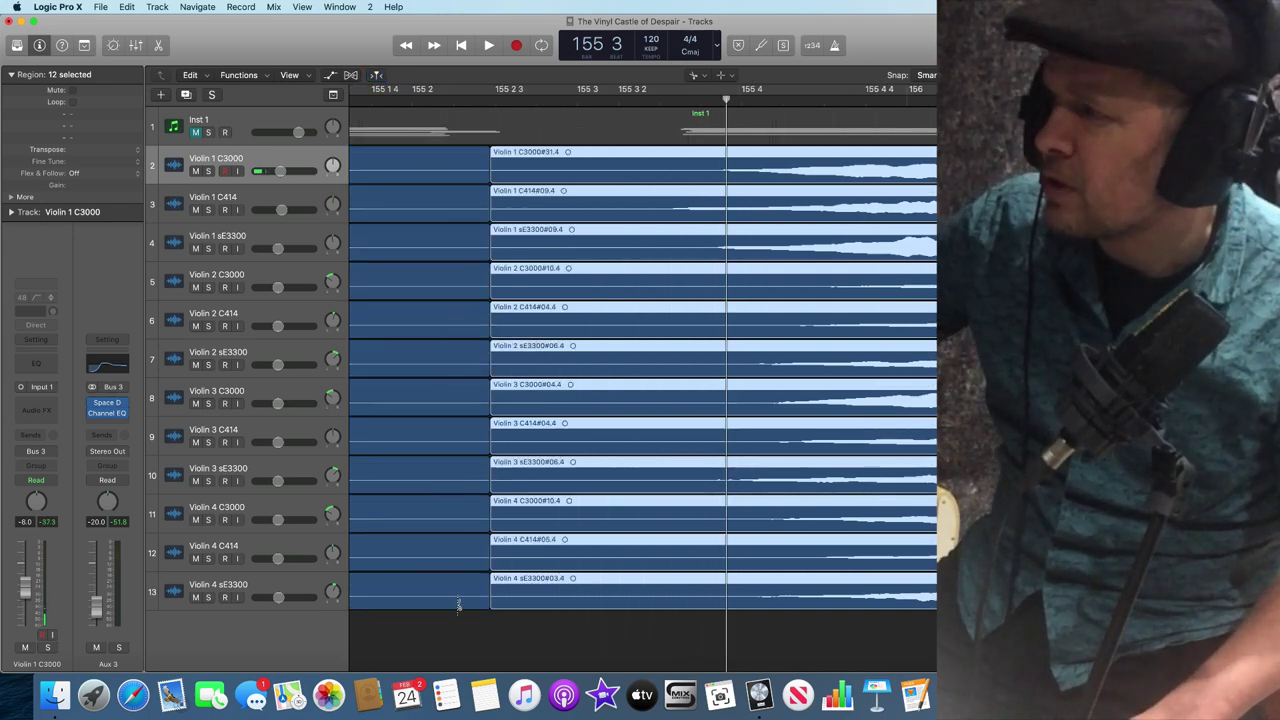
{"action": "left_click_drag", "start_coordinate": [443, 623], "coordinate": [422, 167]}
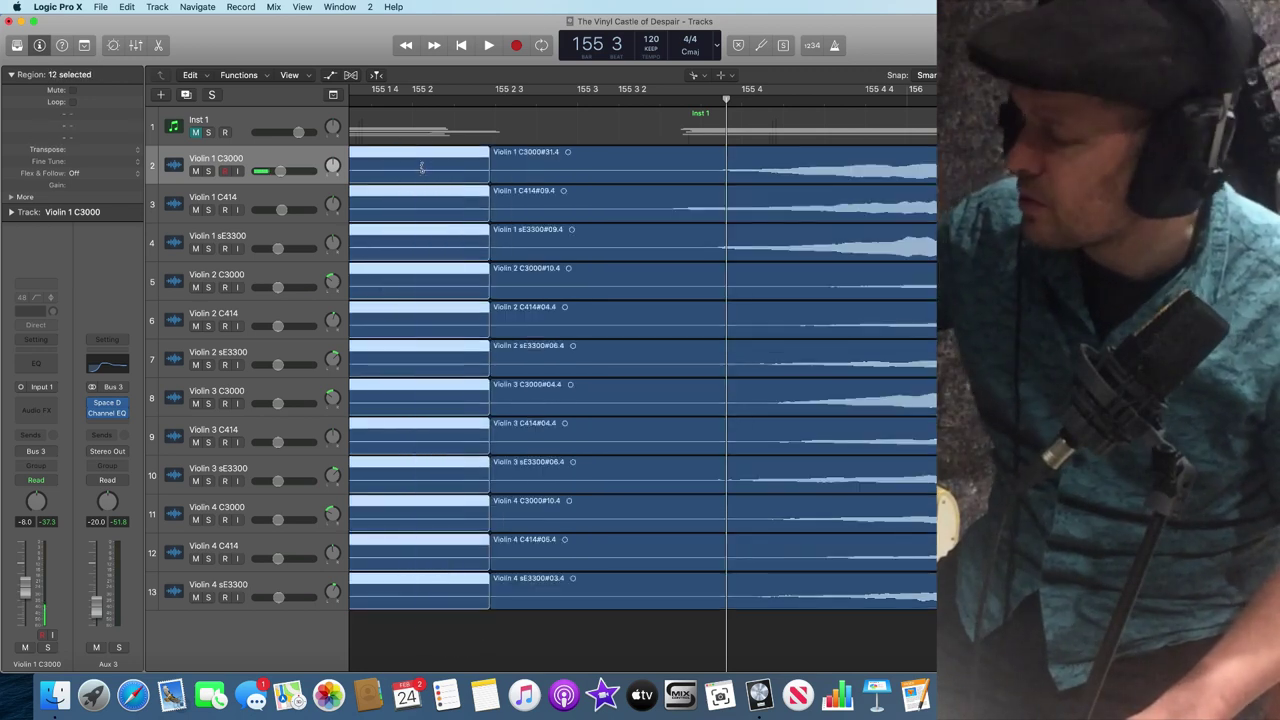
{"action": "key", "text": "Delete"}
Step: Add a fade-in to the start of all twelve trimmed regions with the Fade Tool
{"action": "key", "text": "t"}
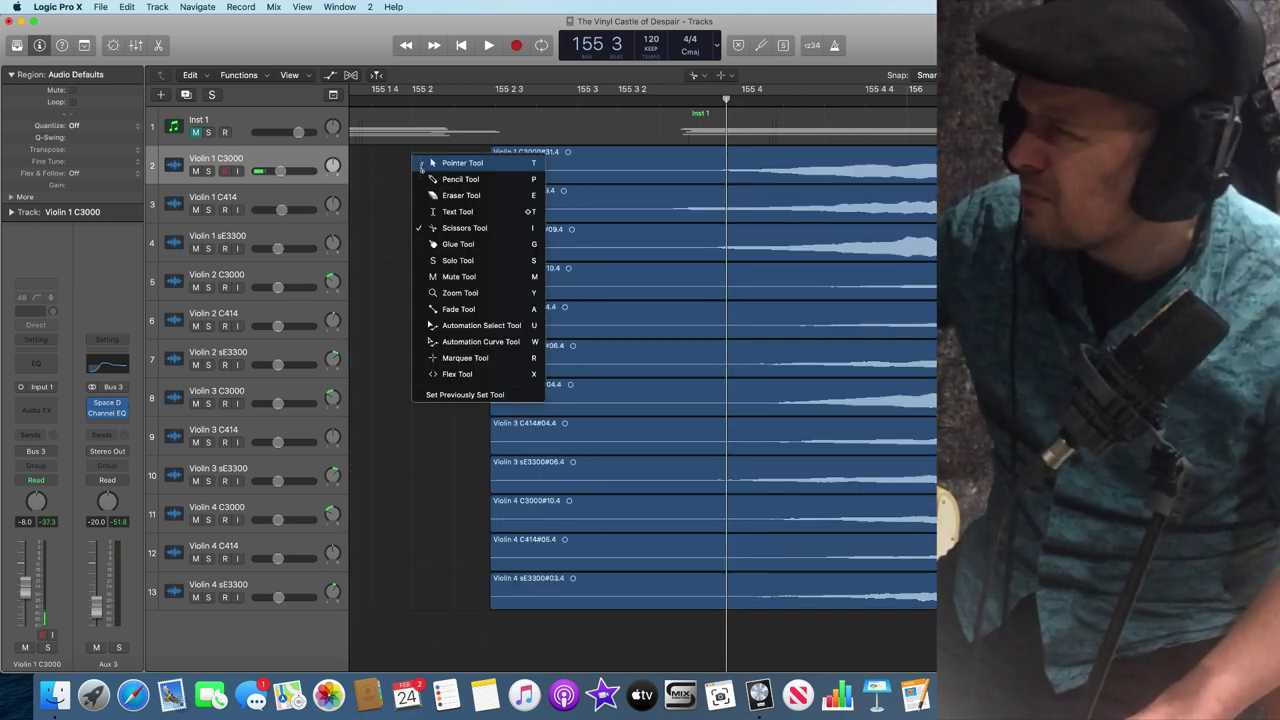
{"action": "key", "text": "t"}
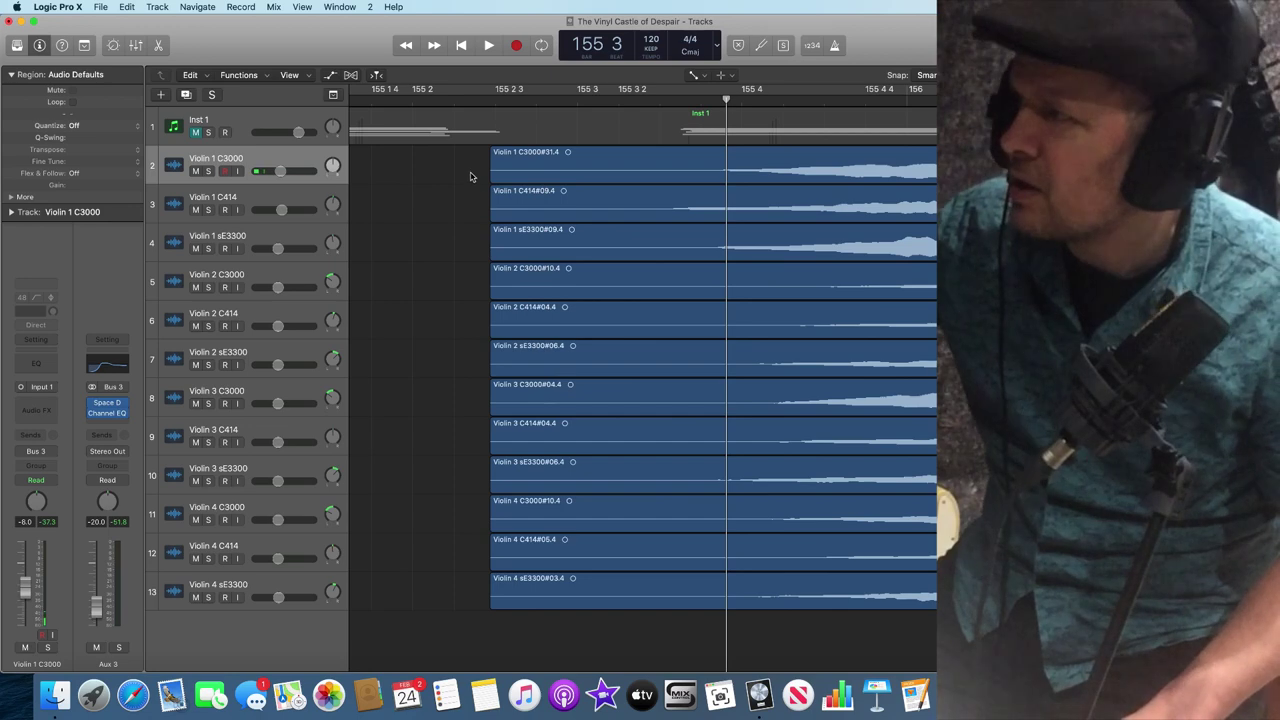
{"action": "left_click_drag", "start_coordinate": [471, 171], "coordinate": [566, 592]}
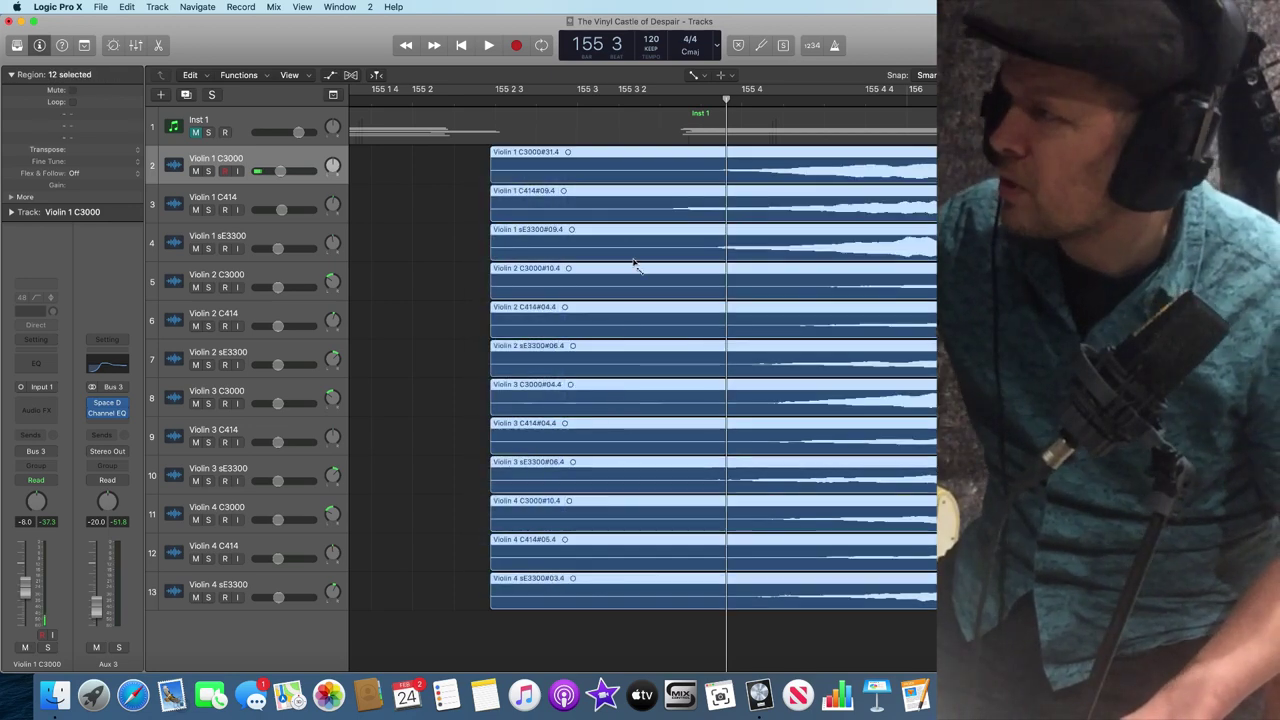
{"action": "left_click_drag", "start_coordinate": [633, 253], "coordinate": [455, 240]}
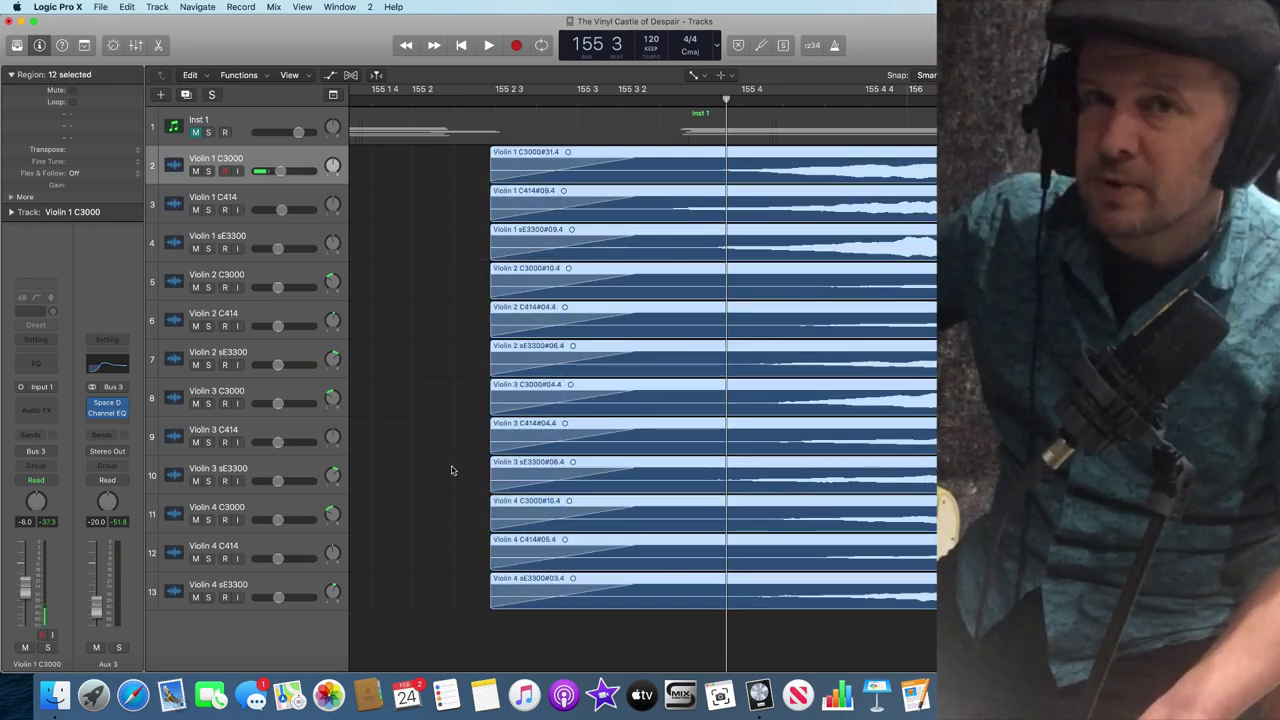
Step: Play back through the new fade-ins, then deselect all regions
{"action": "key", "text": "comma"}
{"action": "key", "text": "comma"}
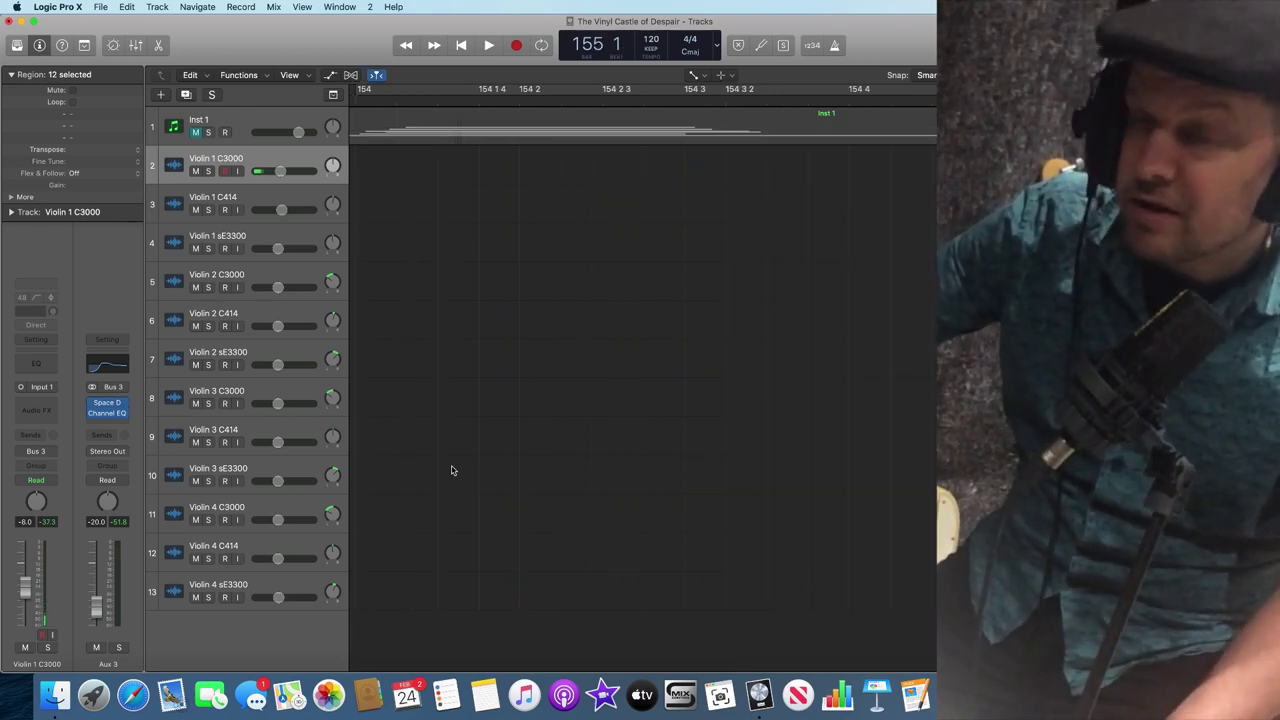
{"action": "key", "text": "space"}
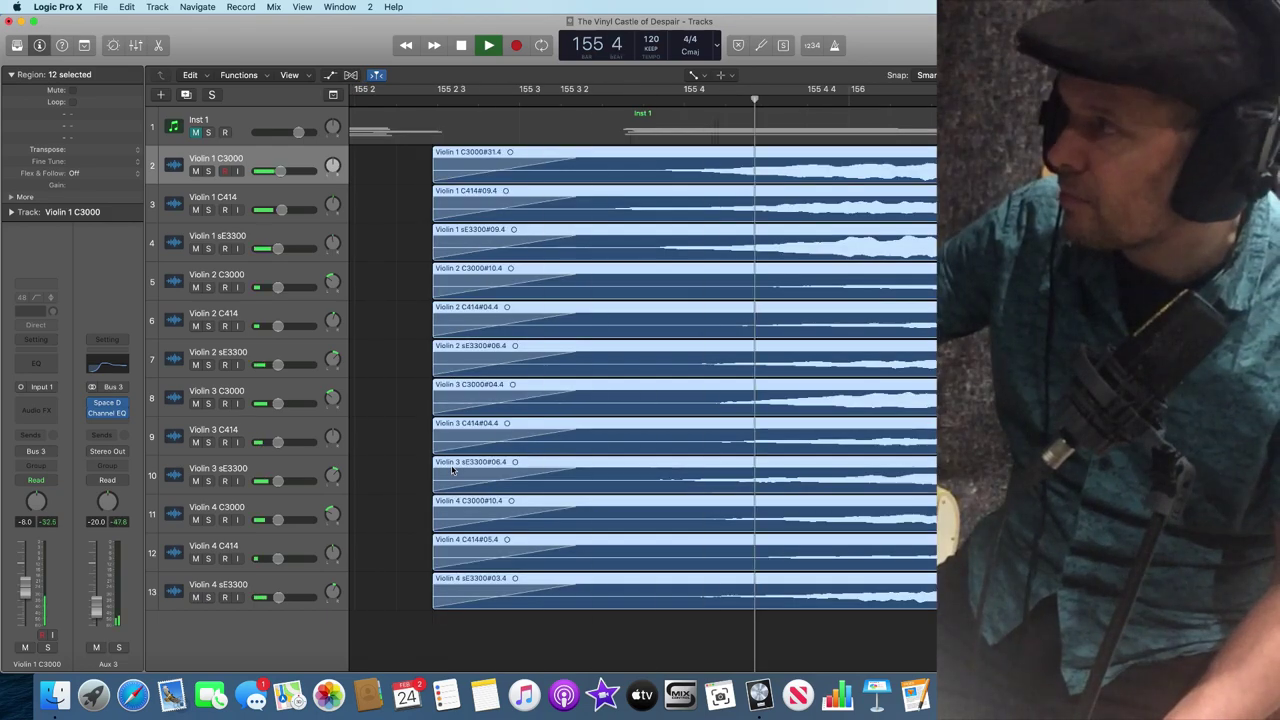
{"action": "key", "text": "space"}
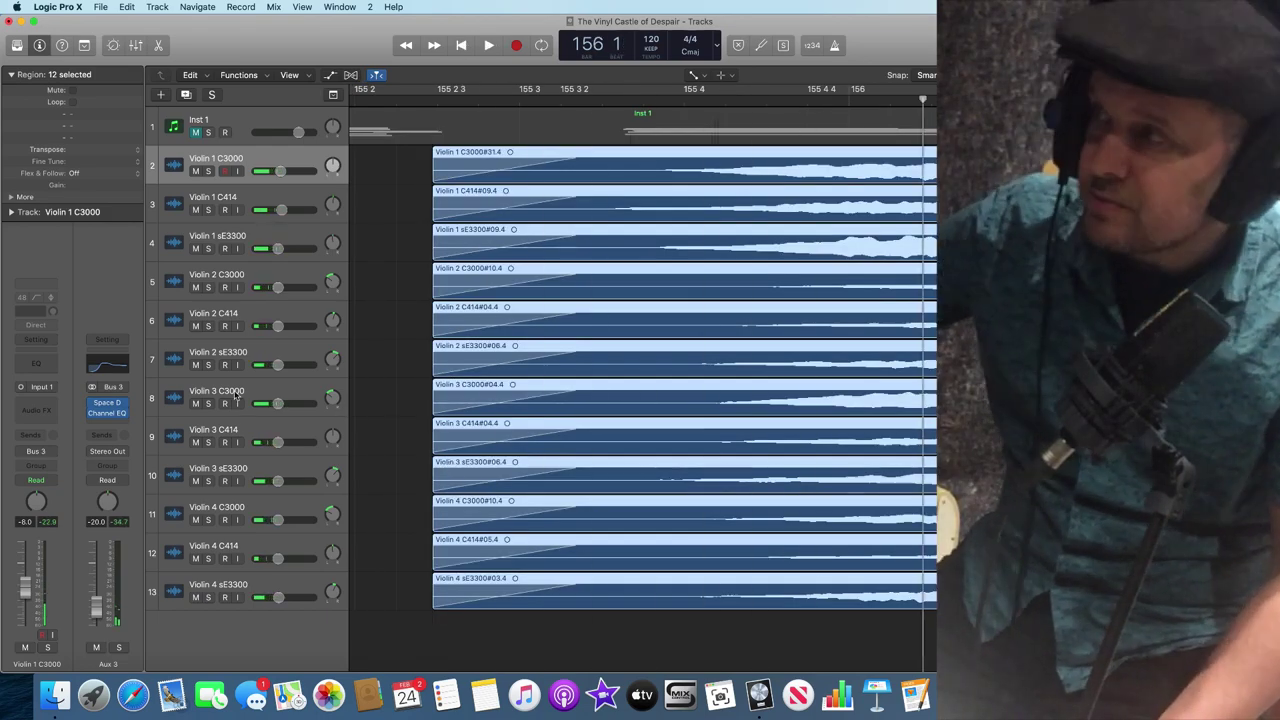
{"action": "left_click", "coordinate": [369, 445]}
{"action": "scroll", "coordinate": [365, 455], "scroll_direction": "left", "scroll_amount": 2}
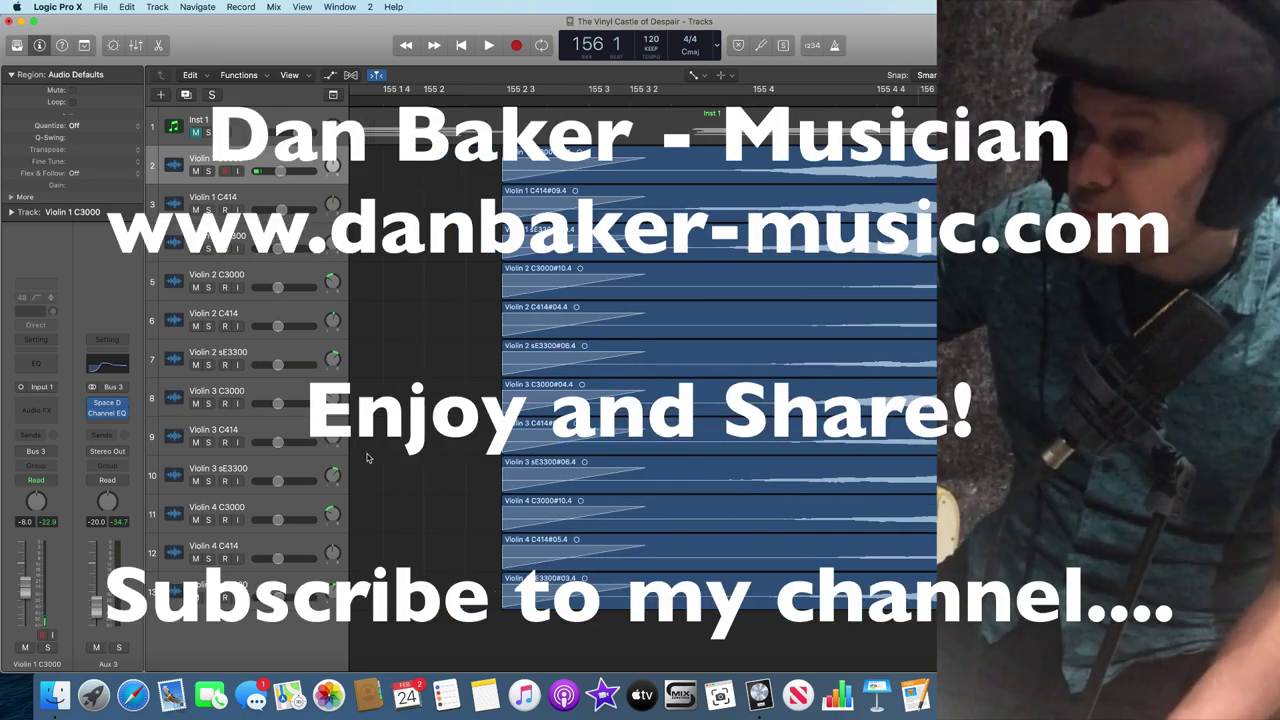